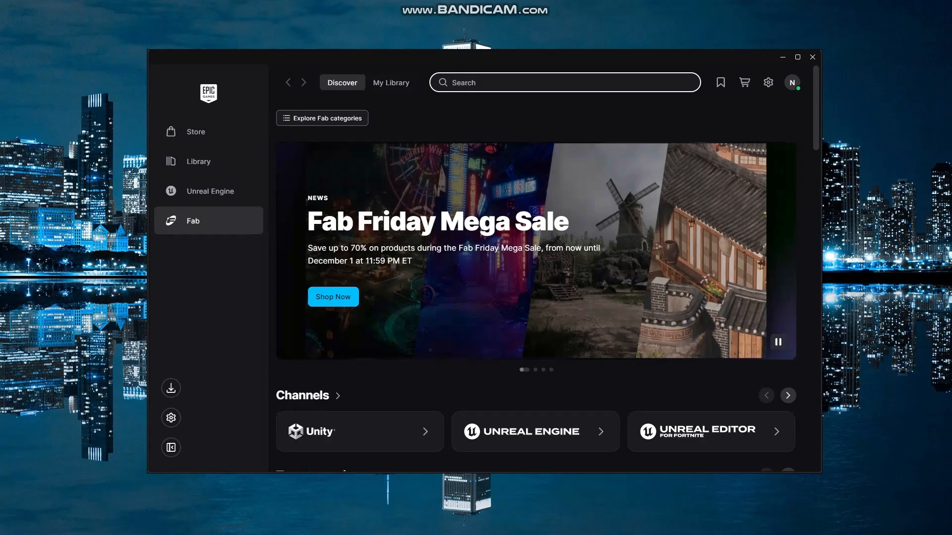
- Search the Fab store for "open world demo"
text(open world)
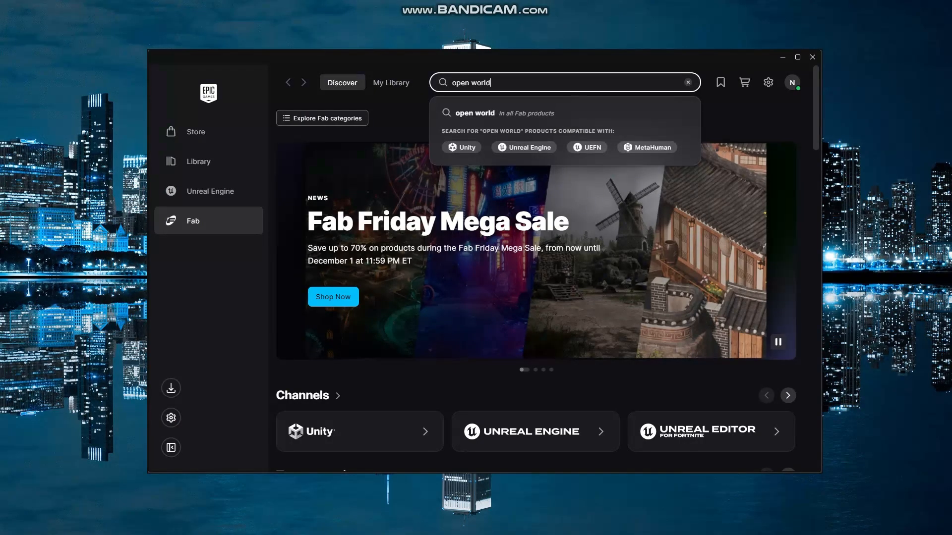
text( dem)
text(o)
key(Return)
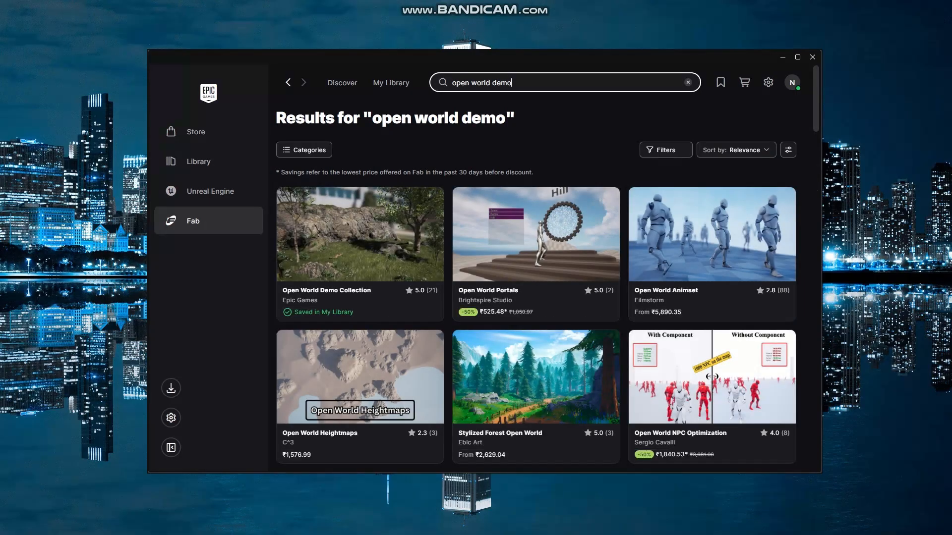
- Open the Open World Demo Collection and examine which Unreal Engine versions its format details list as supported
click(293, 268)
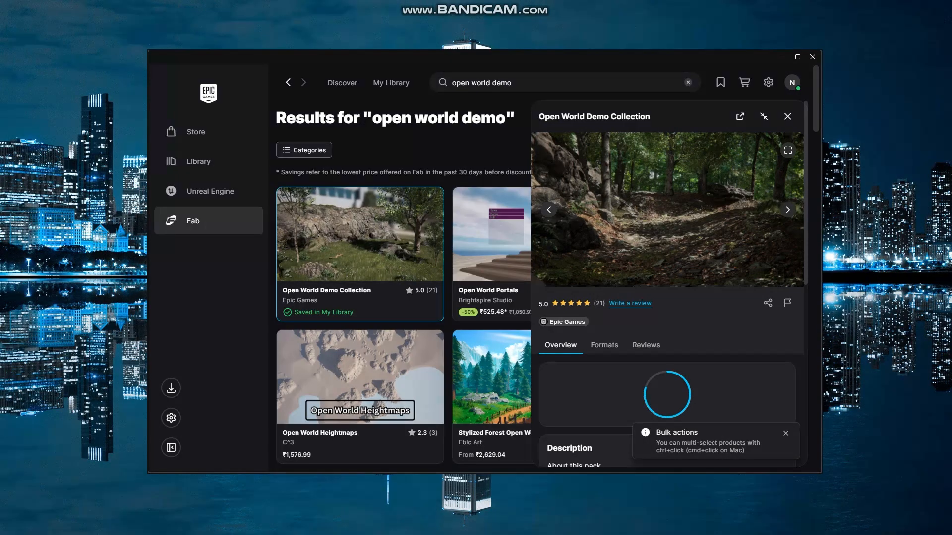
click(605, 346)
scroll(605, 345, down, 3)
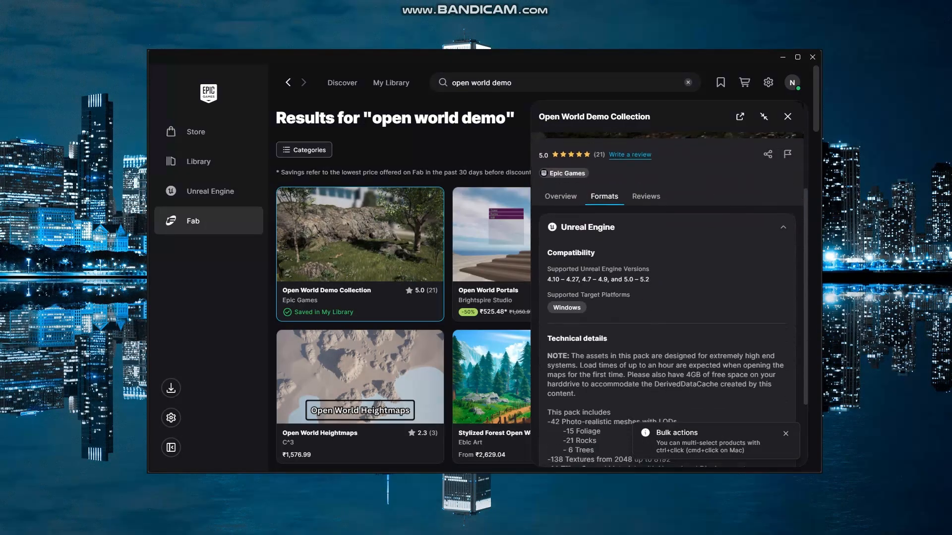
drag(547, 280, 649, 279)
click(626, 281)
drag(625, 281, 650, 280)
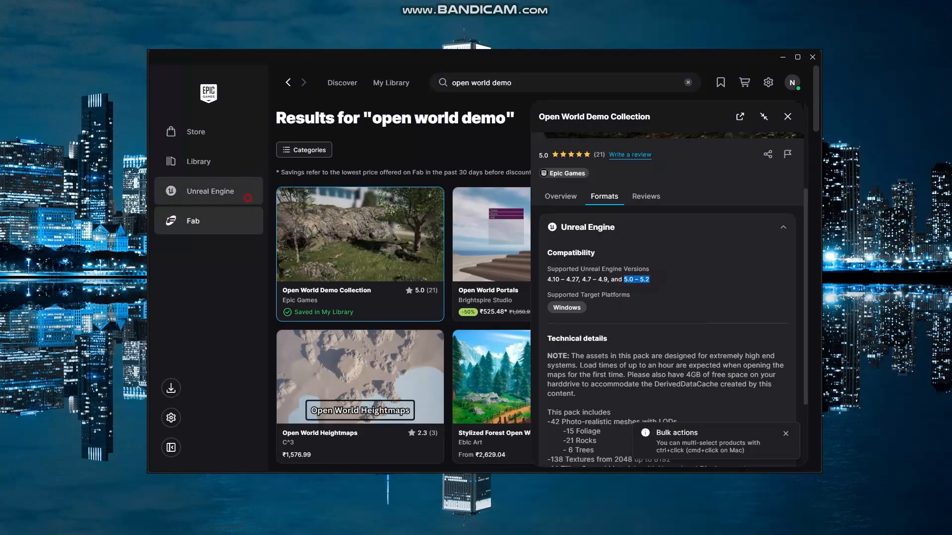
- Switch to Unreal Engine 5.0 and create a project named LandscapeBuilding from the First Person games template
click(250, 192)
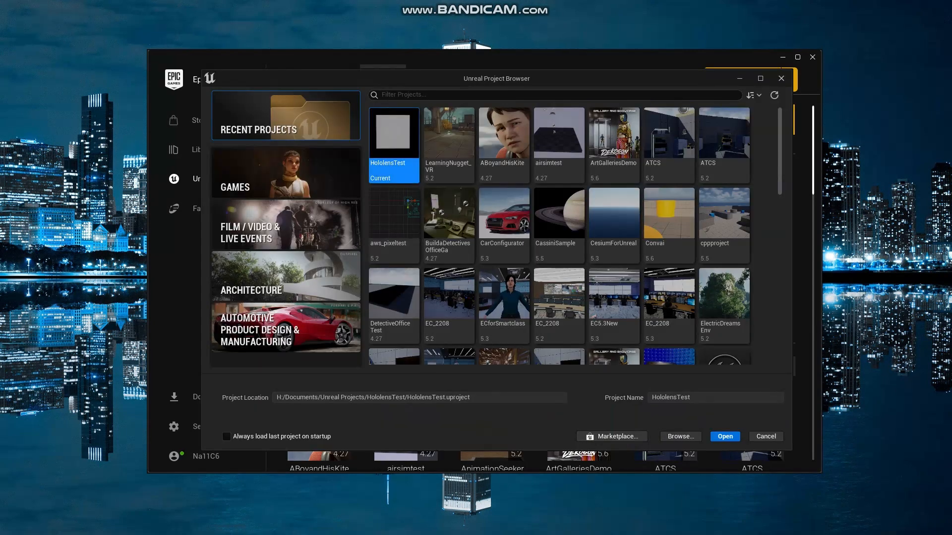
click(306, 166)
click(462, 131)
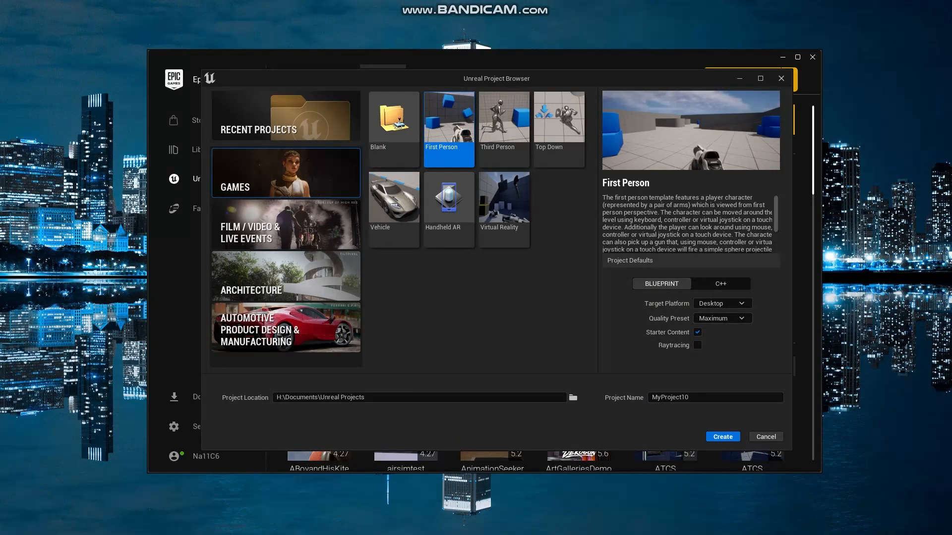
key(Tab)
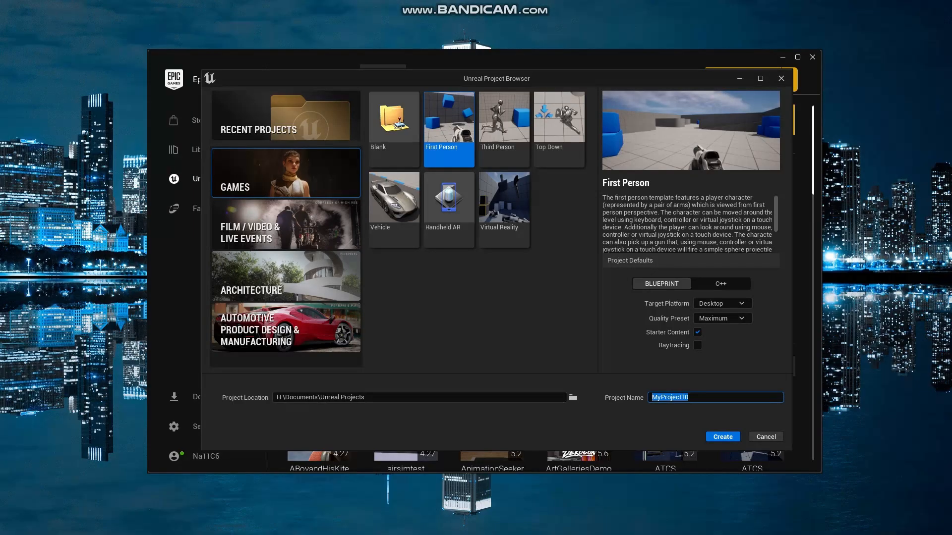
text(LandscapeBuilding)
key(Return)
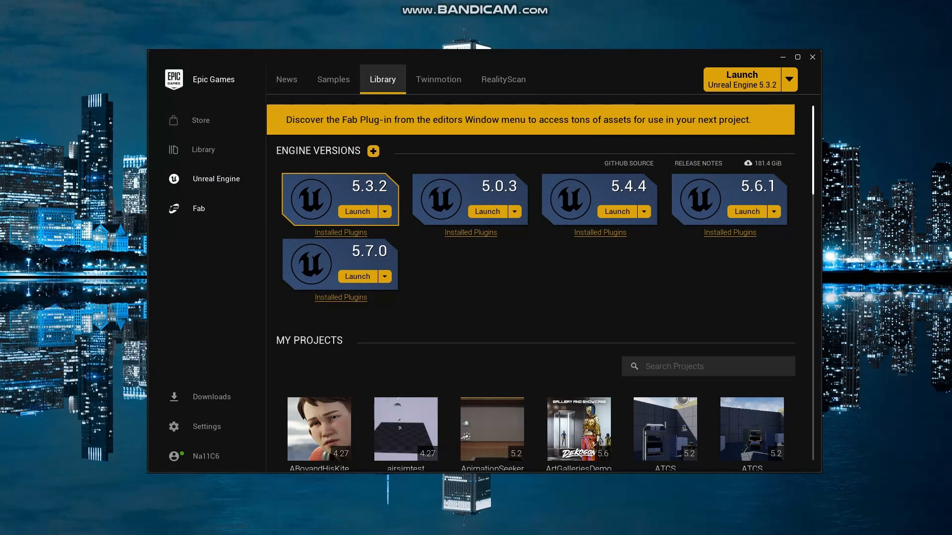
- Add the Open World Demo Collection from the Fab library to the LandscapeBuilding project
click(227, 209)
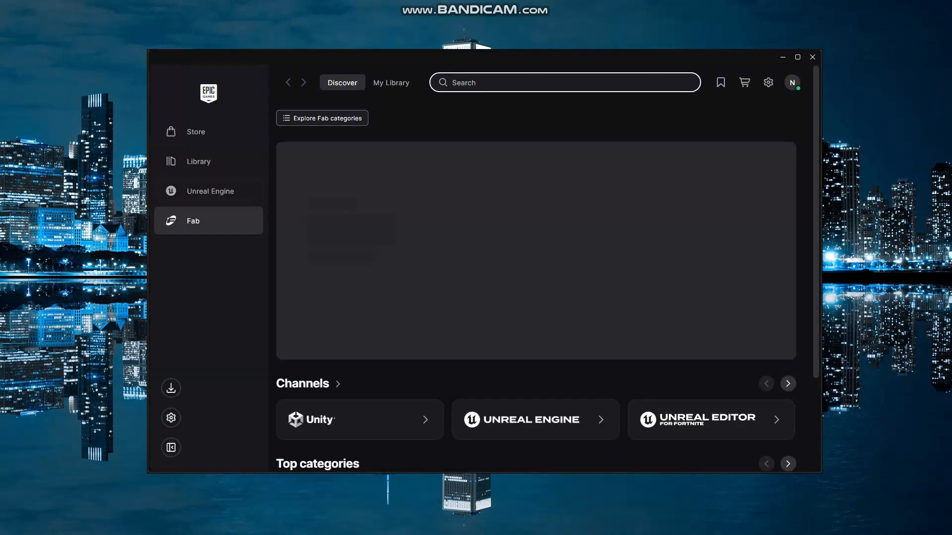
click(405, 84)
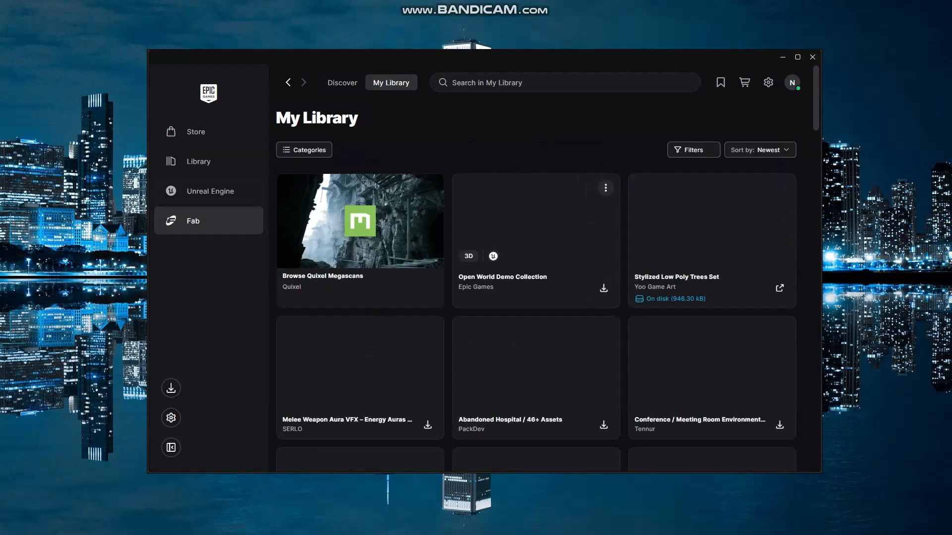
click(534, 224)
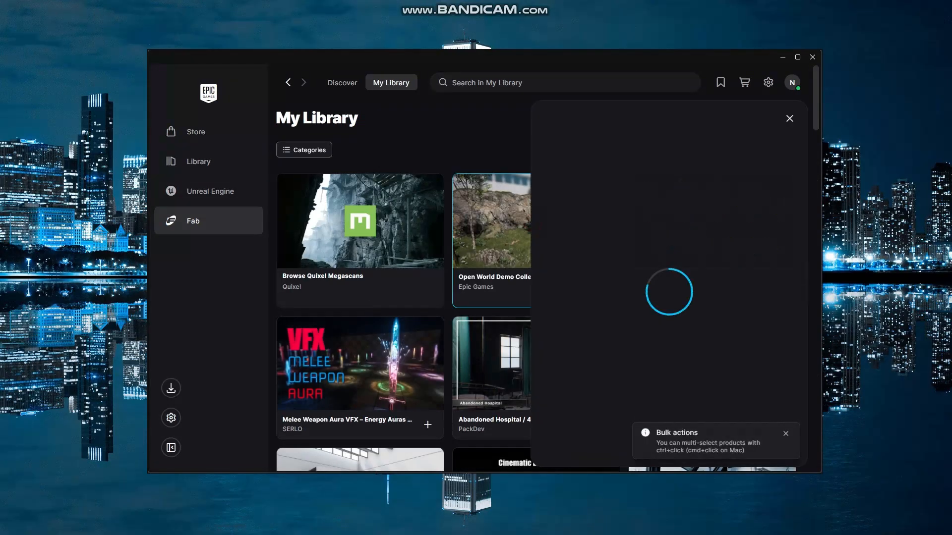
scroll(654, 282, down, 4)
click(654, 283)
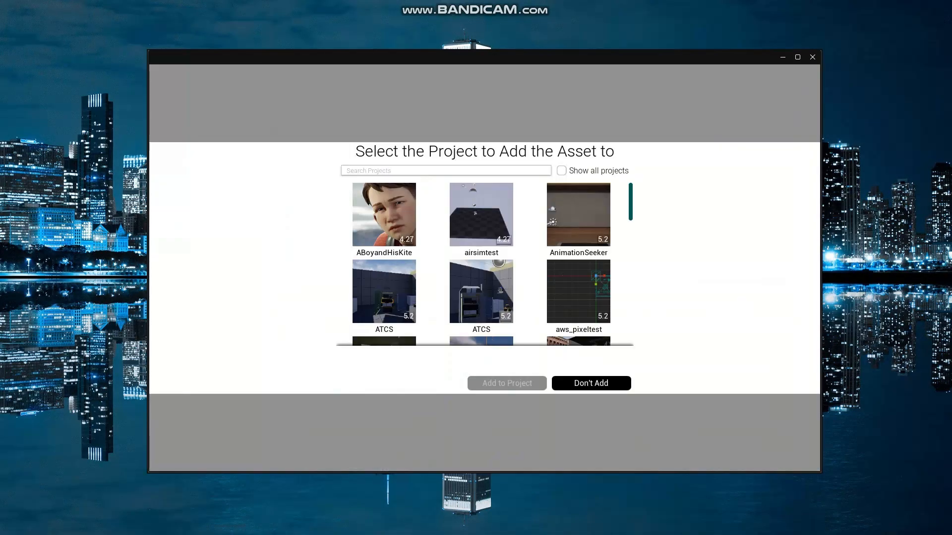
text(land)
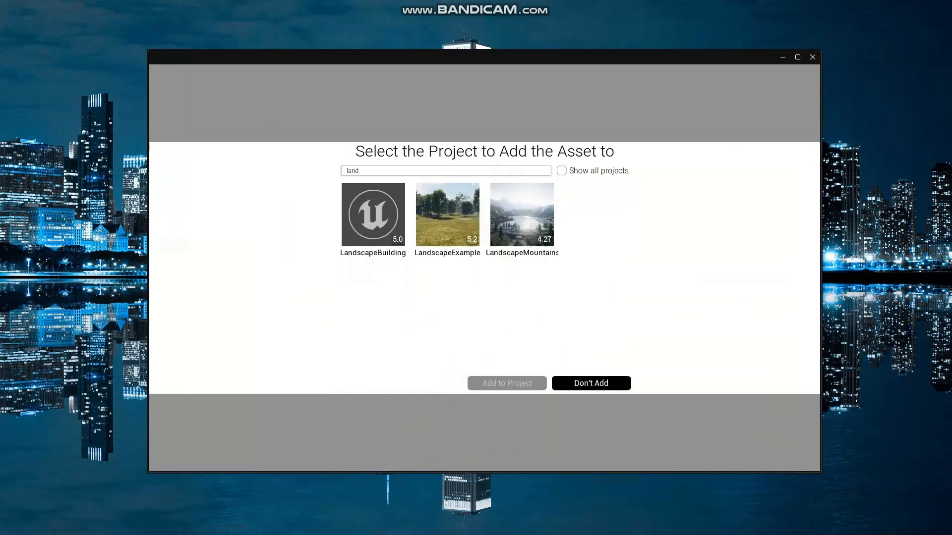
click(373, 214)
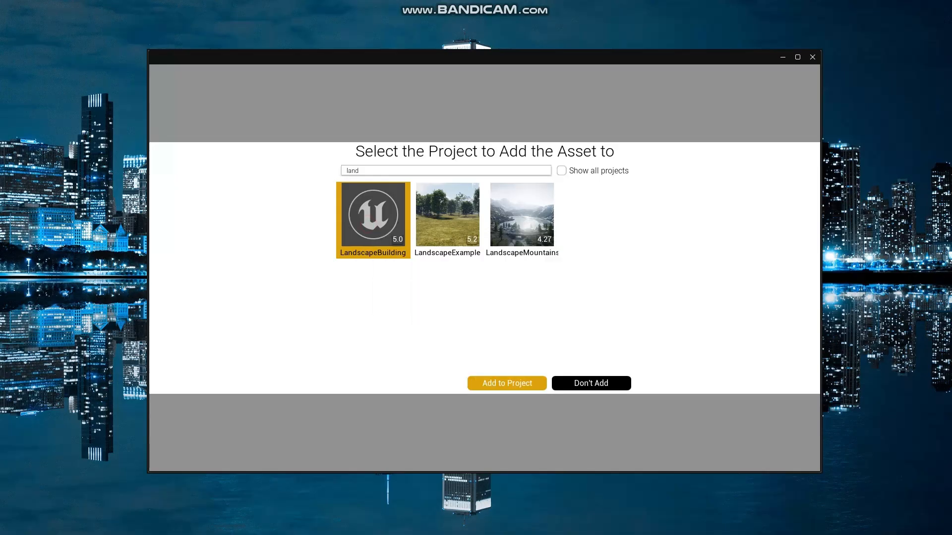
click(507, 383)
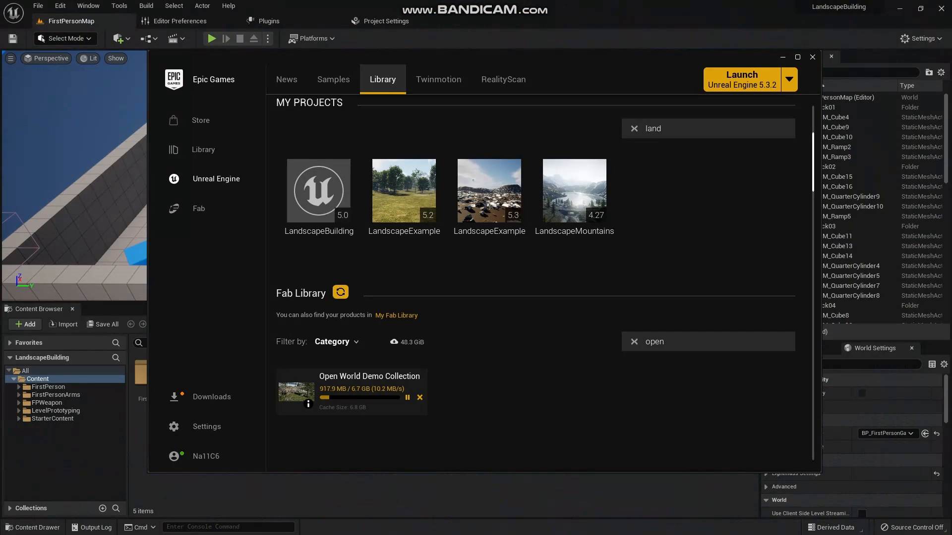
- Switch to the LandscapeBuilding project in Unreal Editor and create a new level from the Basic template
click(358, 505)
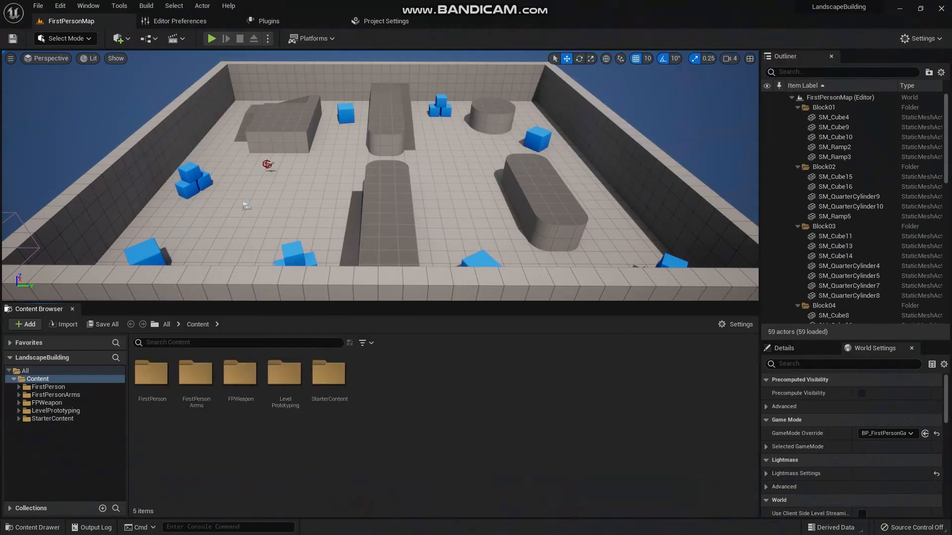
click(38, 5)
click(55, 32)
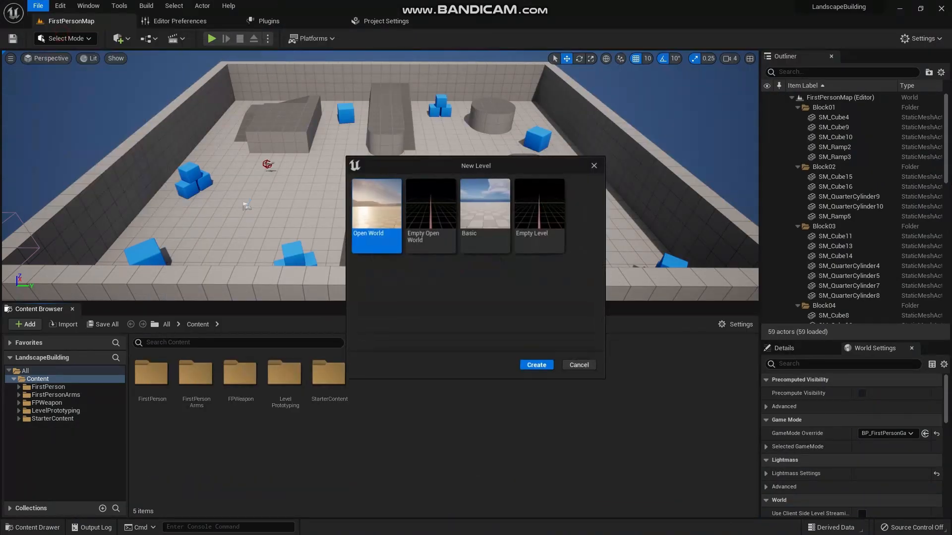
click(486, 214)
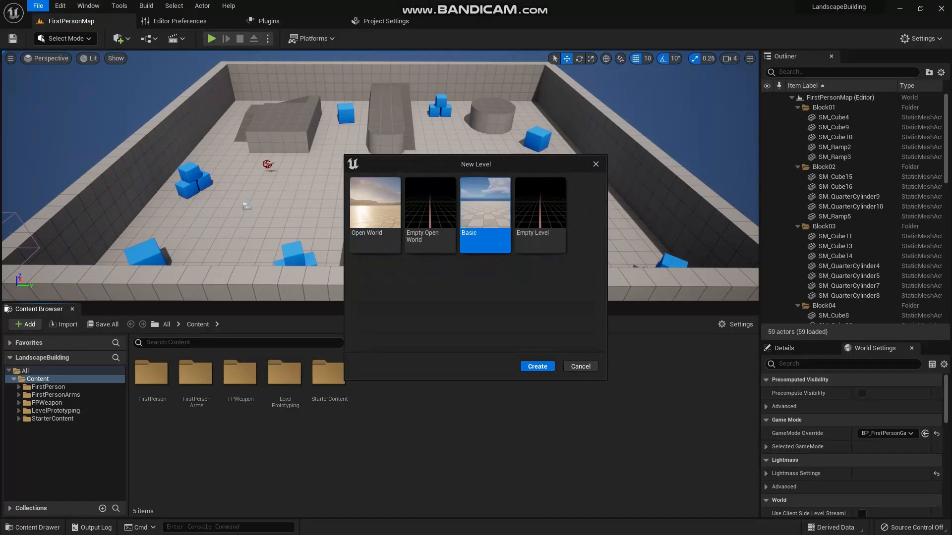
click(537, 366)
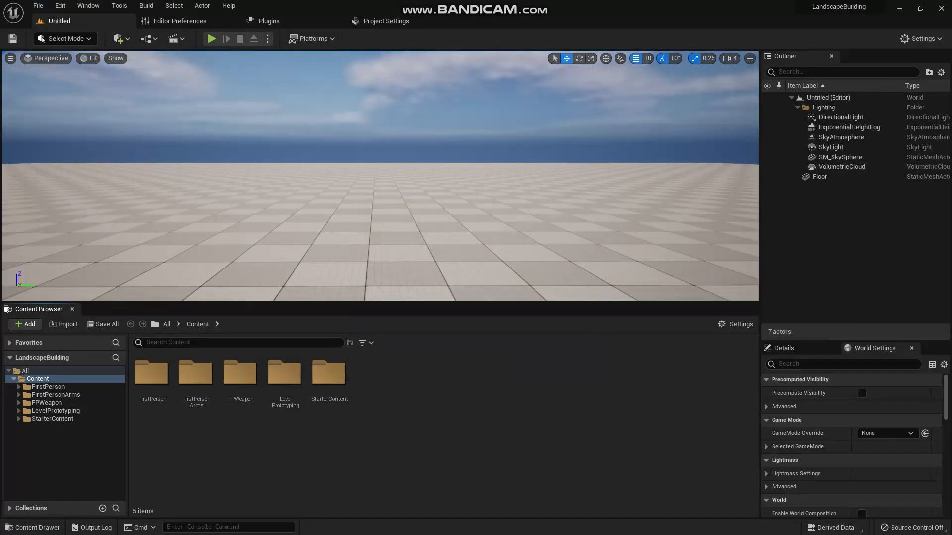
- Delete the checkered Floor mesh from the new level
mouse_move(389, 235)
right_down()
mouse_move(388, 278)
mouse_move(399, 282)
mouse_move(388, 277)
mouse_move(404, 213)
mouse_move(392, 248)
right_up()
key(s)
key(s)
click(389, 235)
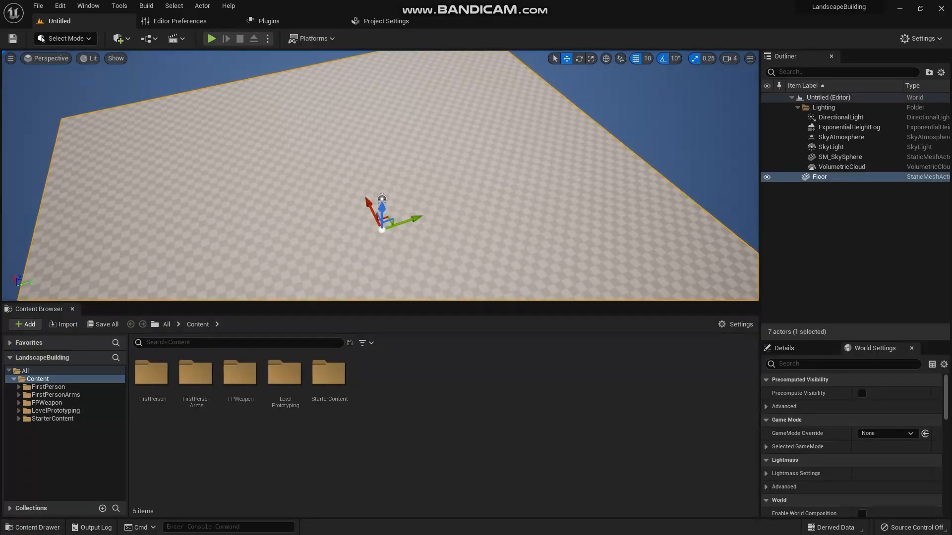
key(Delete)
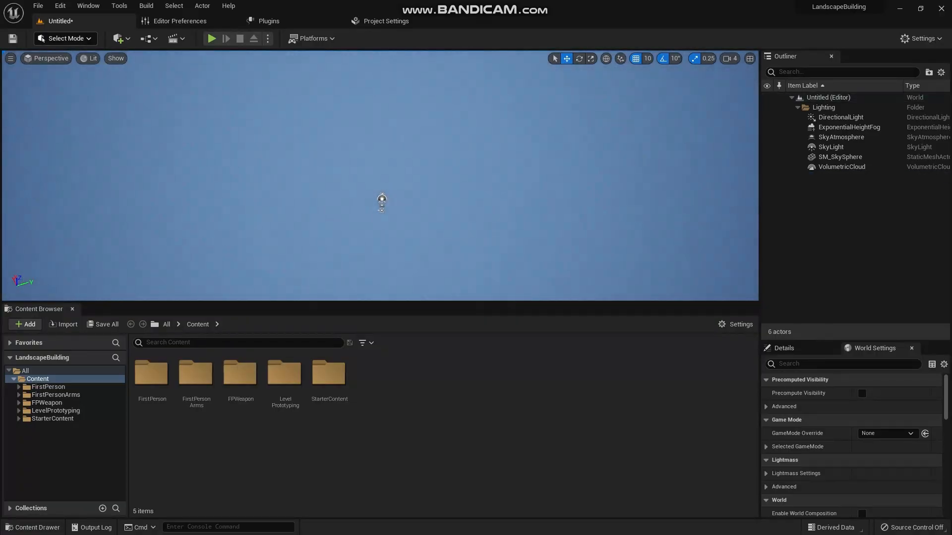
- Create a new landscape in Landscape Mode with 63×63 quad sections, 8 × 8 components and no material
click(66, 38)
click(43, 40)
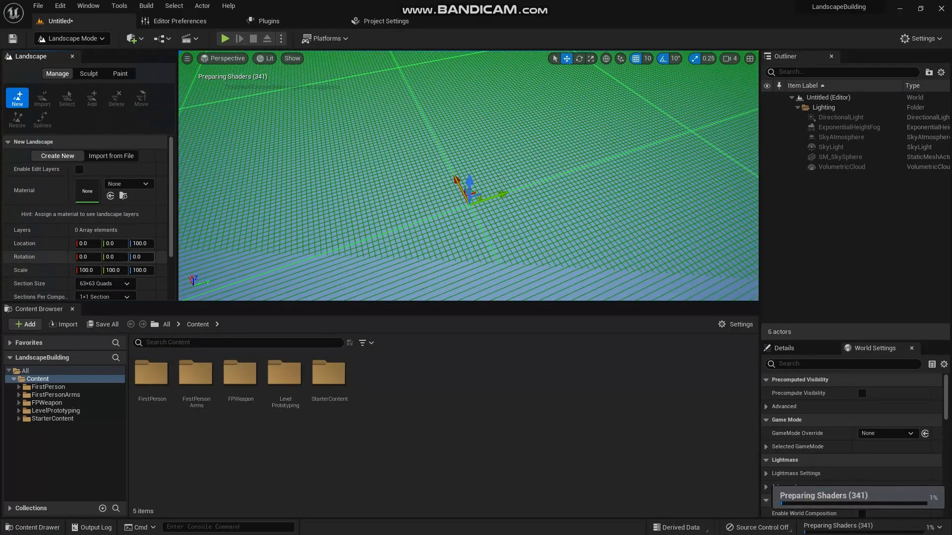
scroll(79, 132, down, 2)
scroll(79, 132, up, 2)
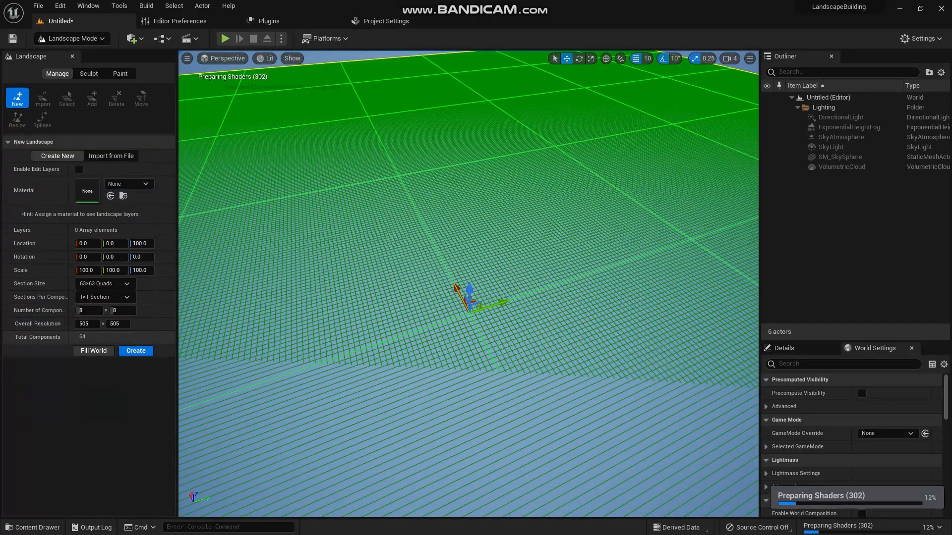
scroll(468, 284, down, 3)
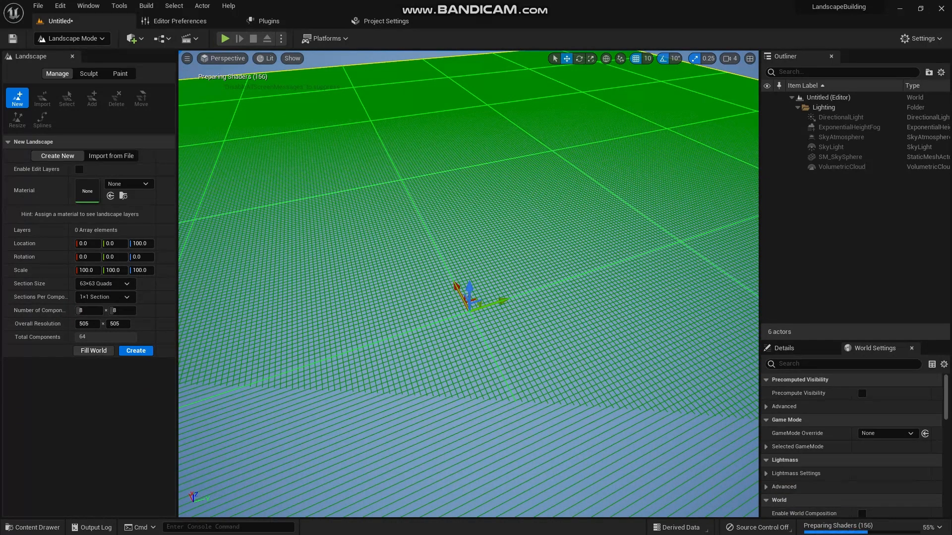
click(136, 350)
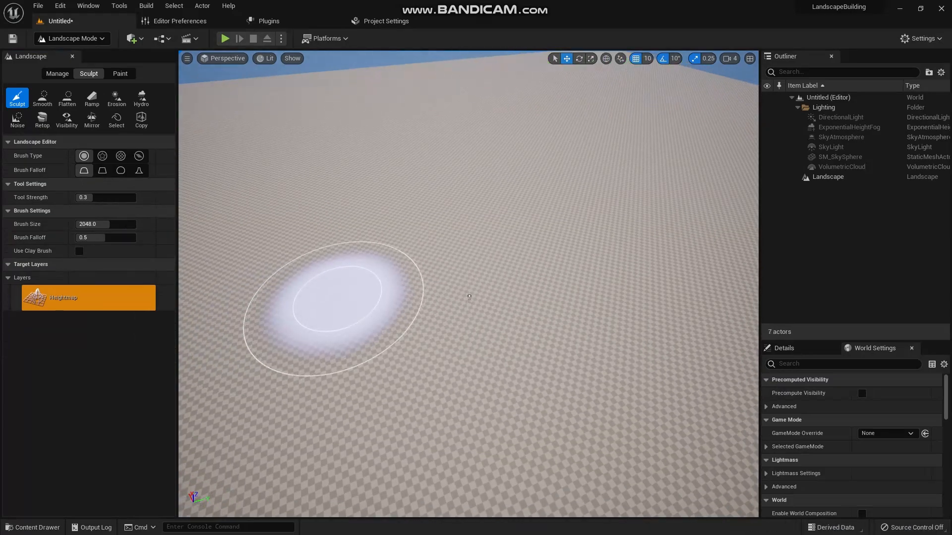
- Choose the Noise sculpting tool and set brush size to 8192, tool strength to 0.016 and noise scale to 256
scroll(469, 298, down, 5)
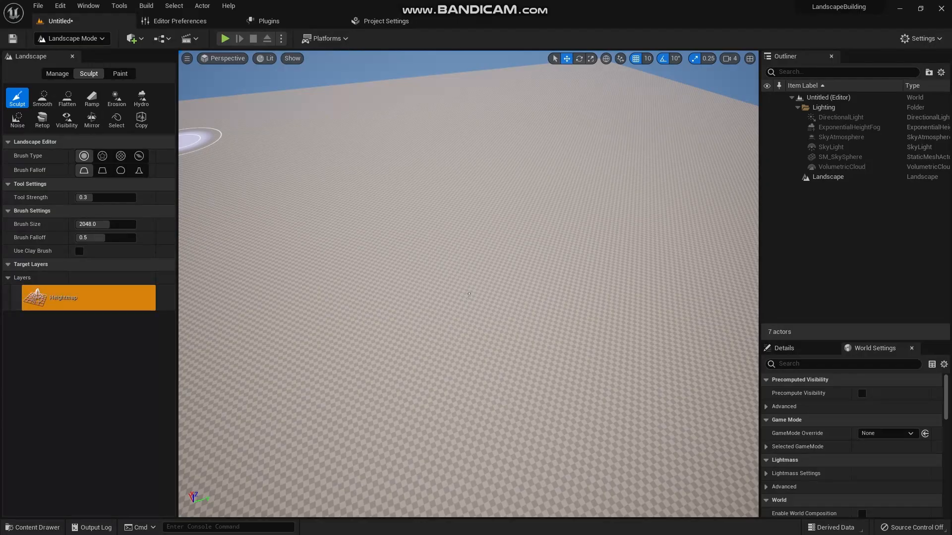
click(18, 119)
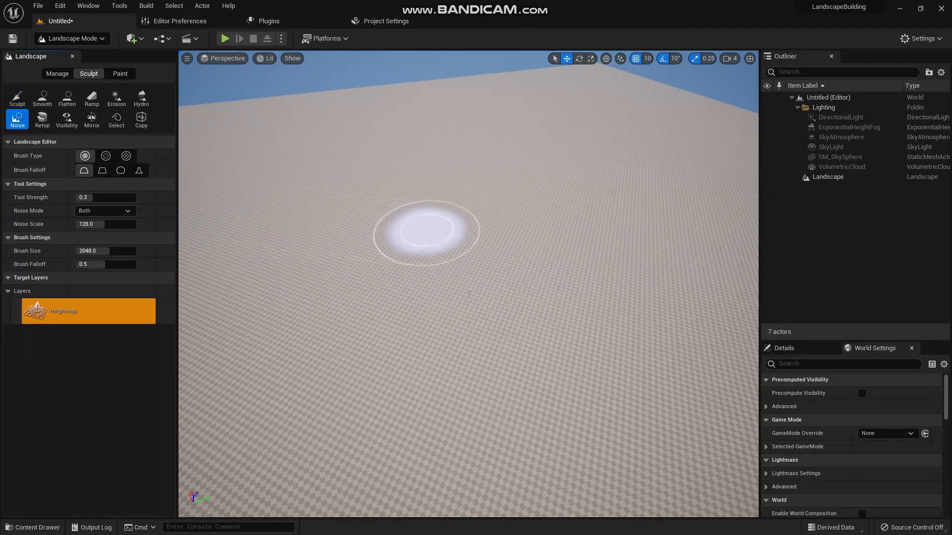
scroll(427, 231, down, 5)
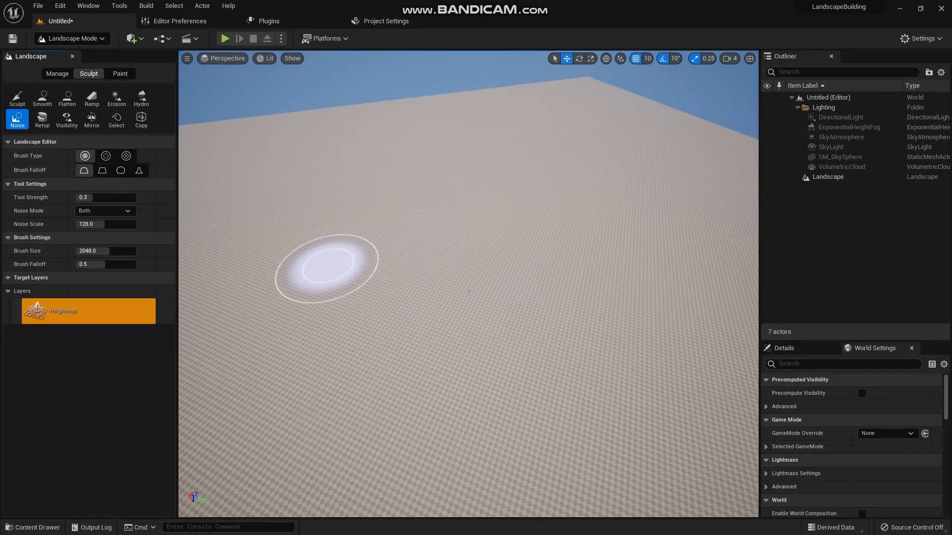
middle_drag(328, 268, 337, 268)
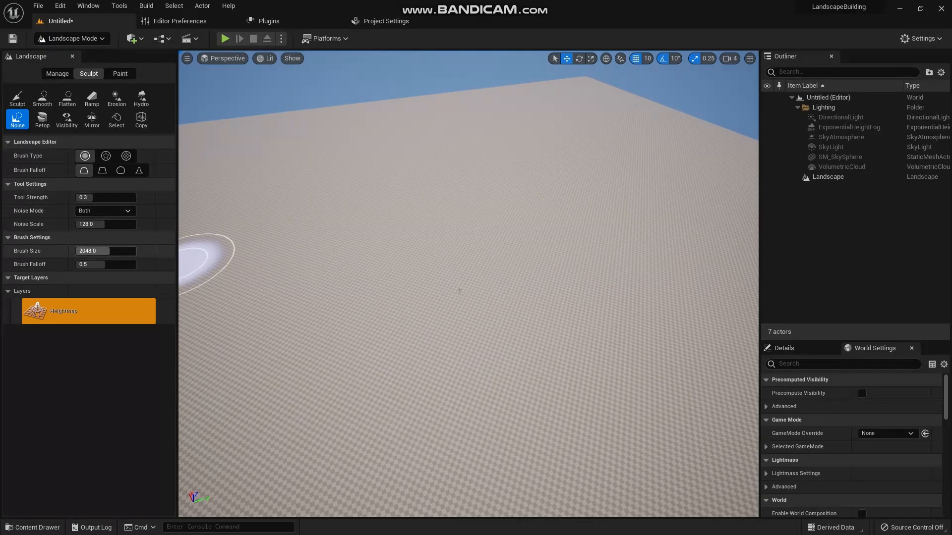
drag(94, 251, 136, 251)
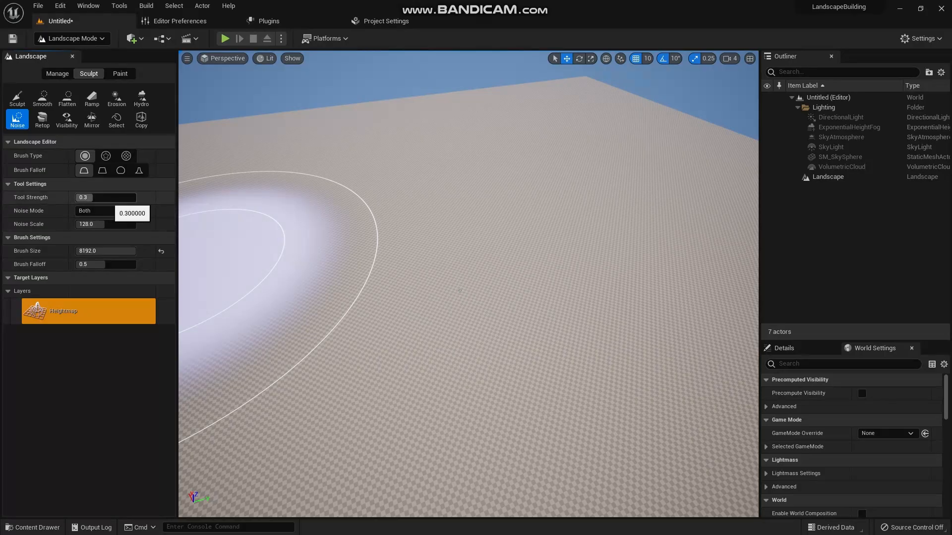
drag(102, 197, 94, 197)
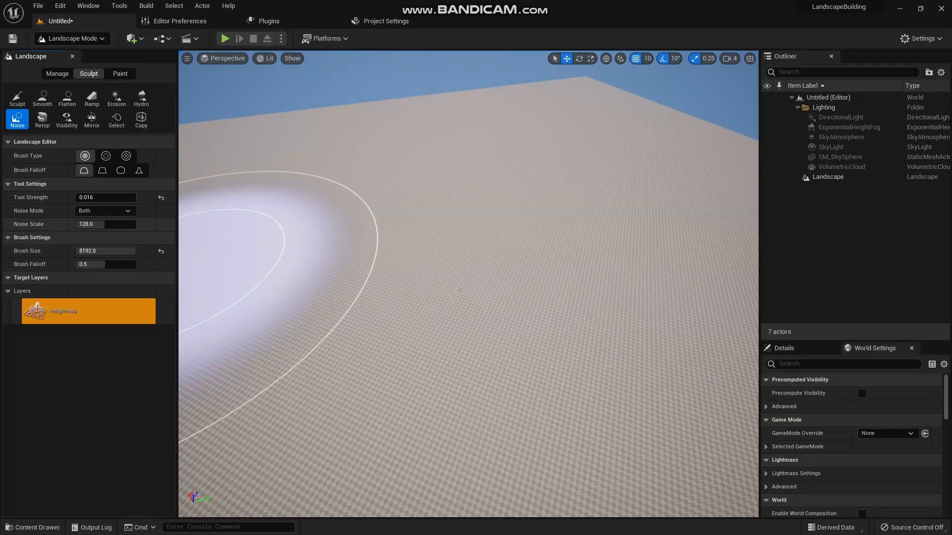
mouse_move(98, 225)
mouse_down()
mouse_move(79, 225)
mouse_move(137, 225)
mouse_up()
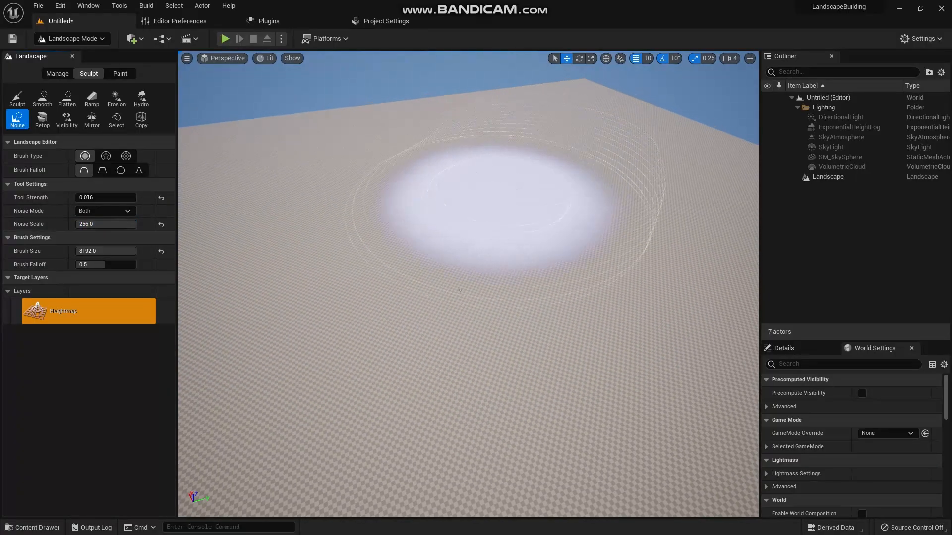
- Sculpt rolling hills across the entire landscape with repeated Noise brush strokes, building stronger relief in the central area
right_drag(530, 214, 541, 277)
mouse_move(438, 218)
right_down()
mouse_move(444, 248)
mouse_move(434, 233)
mouse_move(426, 276)
mouse_move(438, 263)
mouse_move(400, 371)
mouse_move(473, 374)
right_up()
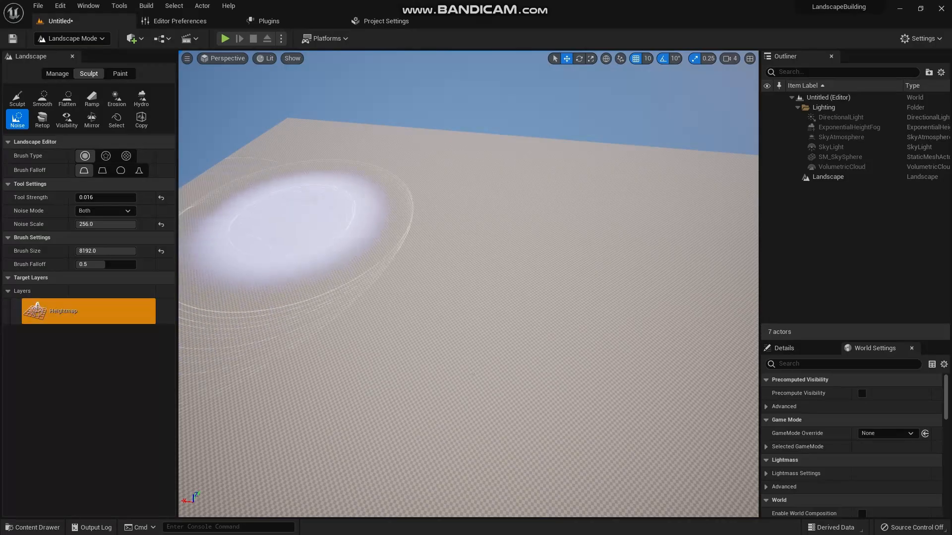
mouse_move(318, 223)
mouse_down()
mouse_move(277, 138)
mouse_move(645, 189)
mouse_up()
right_drag(415, 299, 501, 298)
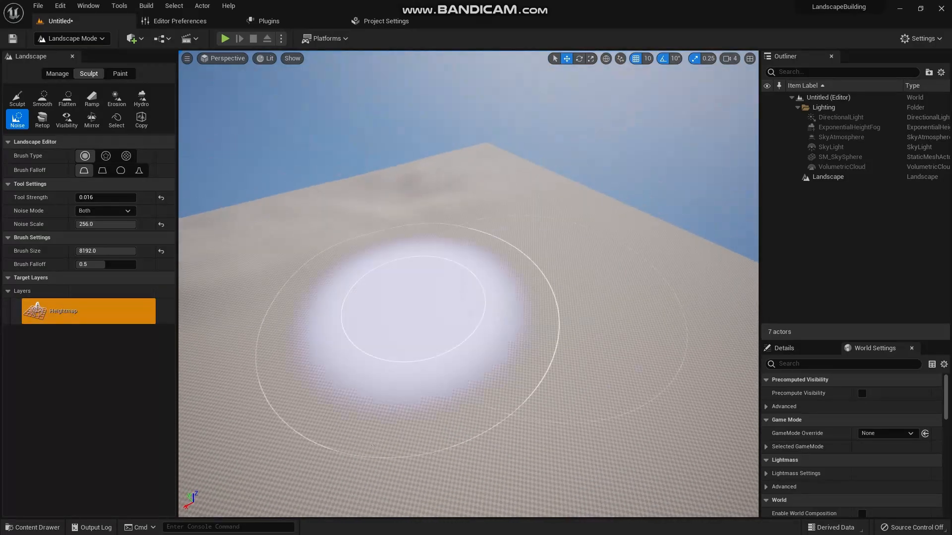
right_drag(404, 251, 471, 249)
mouse_move(395, 247)
mouse_down()
mouse_move(306, 190)
mouse_move(590, 238)
mouse_up()
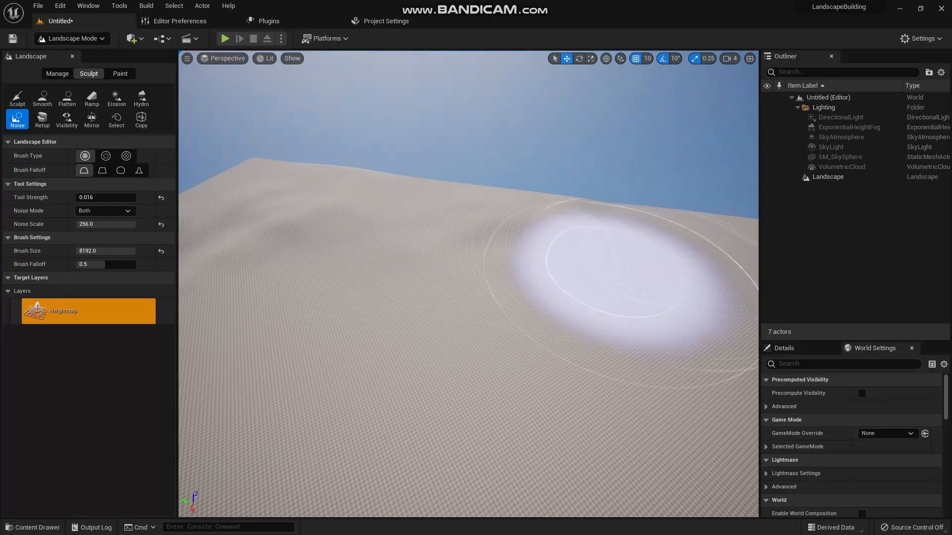
mouse_move(364, 346)
right_down()
mouse_move(441, 342)
mouse_move(486, 322)
right_up()
mouse_move(317, 347)
mouse_down()
mouse_move(394, 287)
mouse_move(542, 340)
mouse_move(393, 255)
mouse_move(620, 342)
mouse_move(329, 347)
mouse_up()
mouse_move(329, 347)
right_down()
mouse_move(411, 353)
mouse_move(456, 342)
right_up()
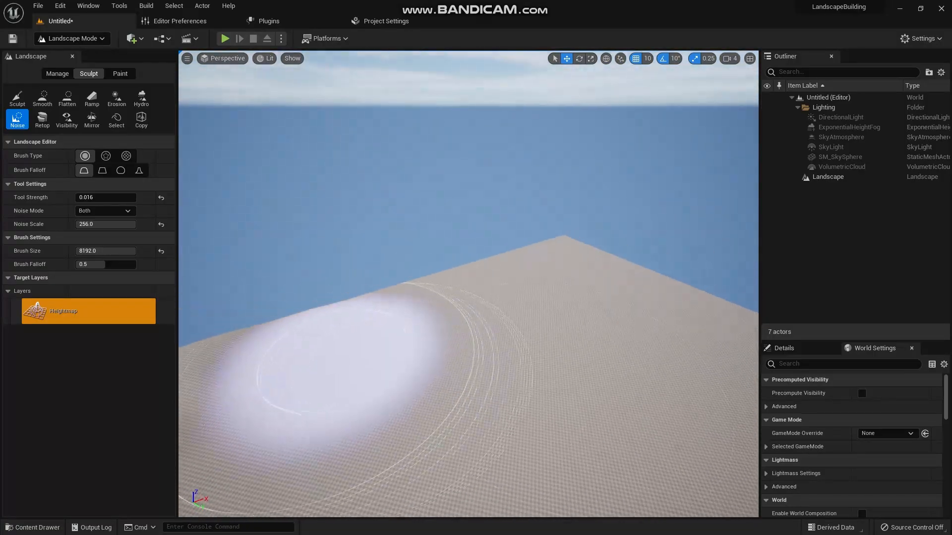
mouse_move(327, 346)
mouse_down()
mouse_move(499, 308)
mouse_move(562, 282)
mouse_move(527, 284)
mouse_move(468, 327)
mouse_up()
right_drag(468, 328, 528, 313)
mouse_move(466, 328)
mouse_down()
mouse_move(391, 314)
mouse_move(714, 341)
mouse_move(347, 353)
mouse_up()
right_drag(347, 353, 476, 350)
drag(341, 353, 303, 350)
right_drag(303, 350, 407, 375)
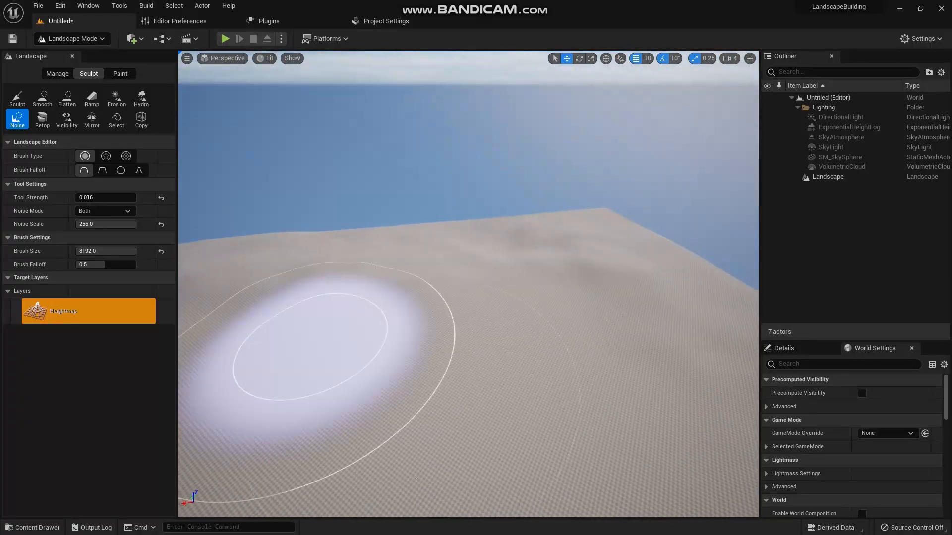
drag(313, 351, 296, 343)
right_drag(296, 343, 282, 356)
right_drag(468, 284, 446, 320)
key(s)
right_drag(292, 362, 292, 361)
mouse_move(361, 208)
mouse_down()
mouse_move(404, 213)
mouse_move(440, 409)
mouse_move(315, 355)
mouse_move(638, 367)
mouse_move(266, 394)
mouse_move(308, 228)
mouse_move(276, 319)
mouse_move(382, 170)
mouse_move(701, 276)
mouse_move(327, 99)
mouse_move(276, 160)
mouse_move(287, 329)
mouse_move(436, 227)
mouse_move(521, 421)
mouse_move(361, 351)
mouse_move(605, 276)
mouse_move(228, 397)
mouse_move(456, 159)
mouse_move(654, 138)
mouse_move(585, 129)
mouse_up()
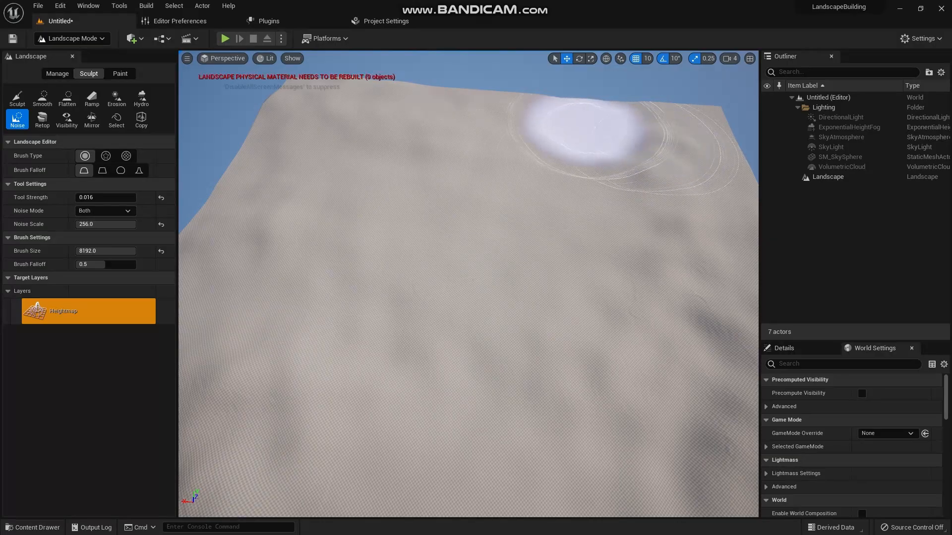
right_drag(496, 325, 560, 283)
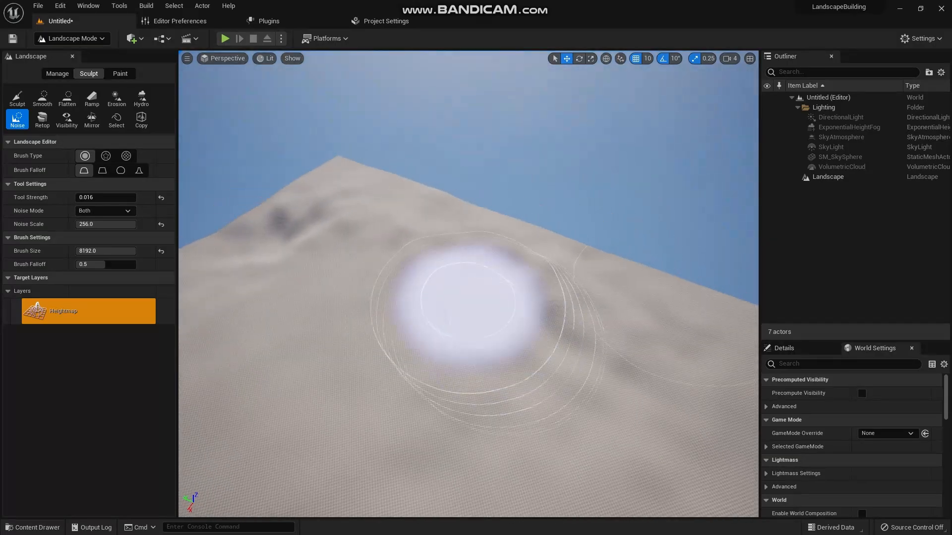
mouse_move(468, 303)
mouse_down()
mouse_move(396, 191)
mouse_move(724, 313)
mouse_up()
right_drag(200, 332, 446, 322)
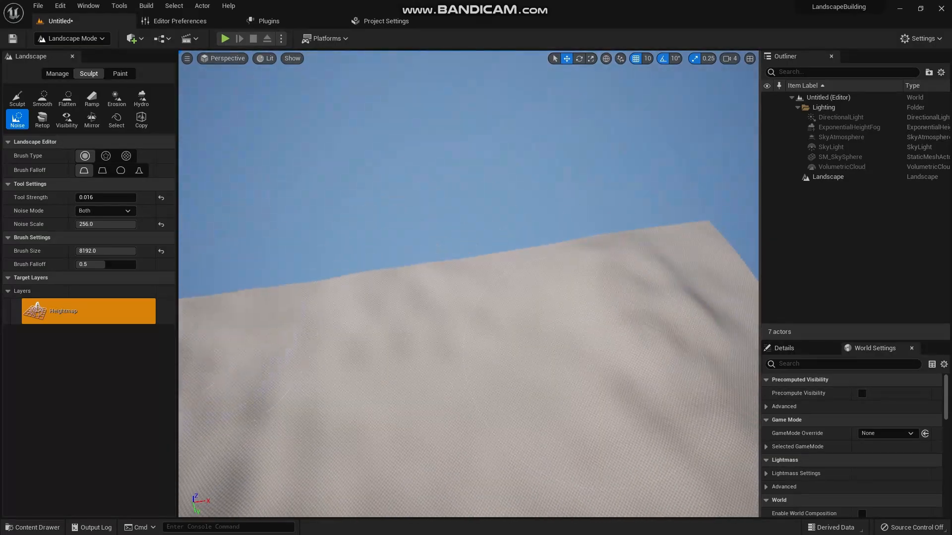
mouse_move(244, 319)
mouse_down()
mouse_move(436, 319)
mouse_move(500, 297)
mouse_move(508, 307)
mouse_move(701, 287)
mouse_up()
mouse_move(564, 340)
right_down()
mouse_move(476, 406)
mouse_move(476, 308)
mouse_move(481, 342)
mouse_move(525, 367)
mouse_move(476, 367)
mouse_move(556, 351)
right_up()
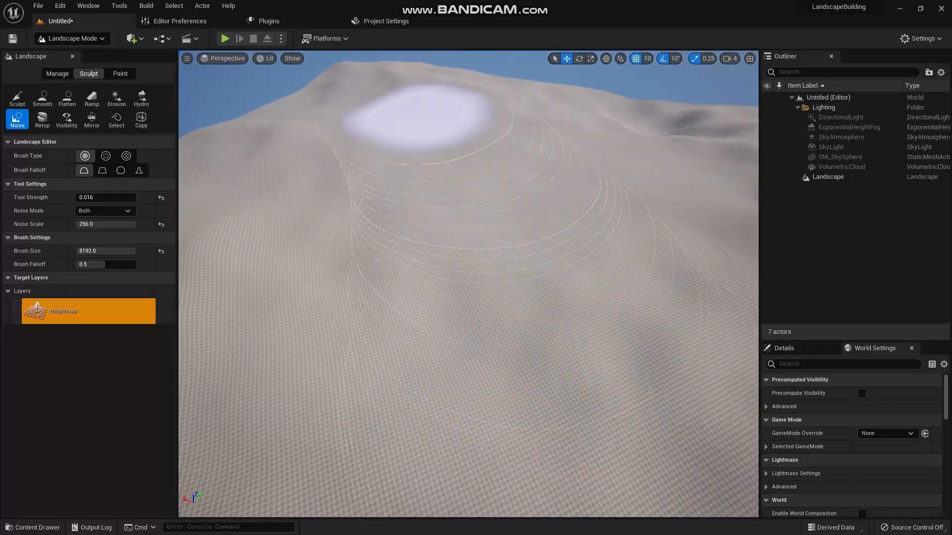
mouse_move(424, 120)
mouse_down()
mouse_move(627, 202)
mouse_move(615, 335)
mouse_move(278, 429)
mouse_move(748, 416)
mouse_up()
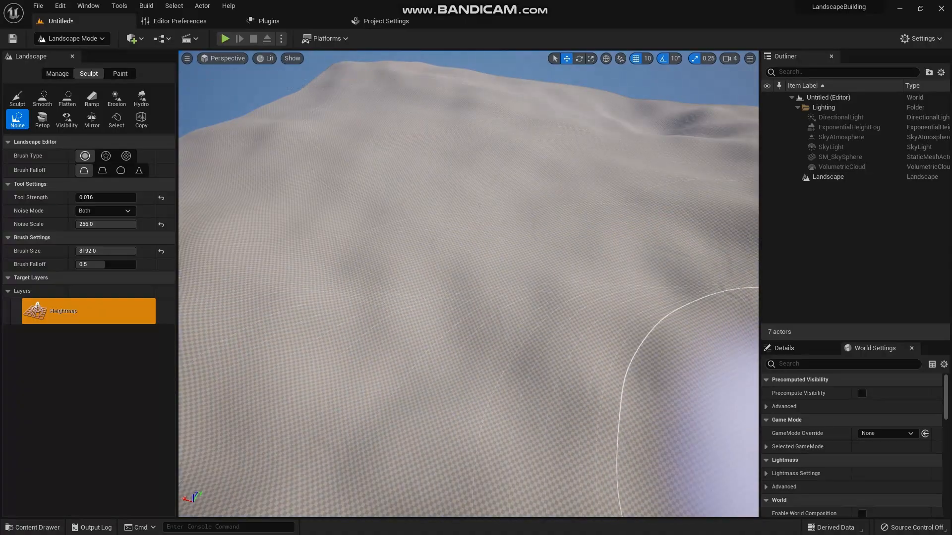
drag(456, 230, 664, 153)
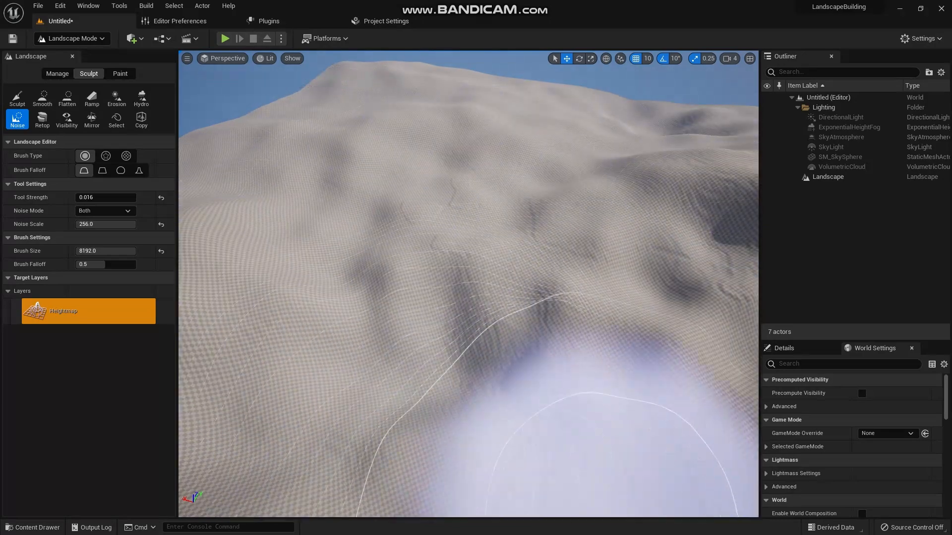
mouse_move(644, 387)
right_down()
mouse_move(630, 366)
mouse_move(644, 361)
mouse_move(545, 417)
mouse_move(456, 337)
mouse_move(411, 322)
mouse_move(347, 337)
mouse_move(461, 396)
mouse_move(446, 307)
mouse_move(501, 342)
mouse_move(476, 396)
mouse_move(471, 293)
right_up()
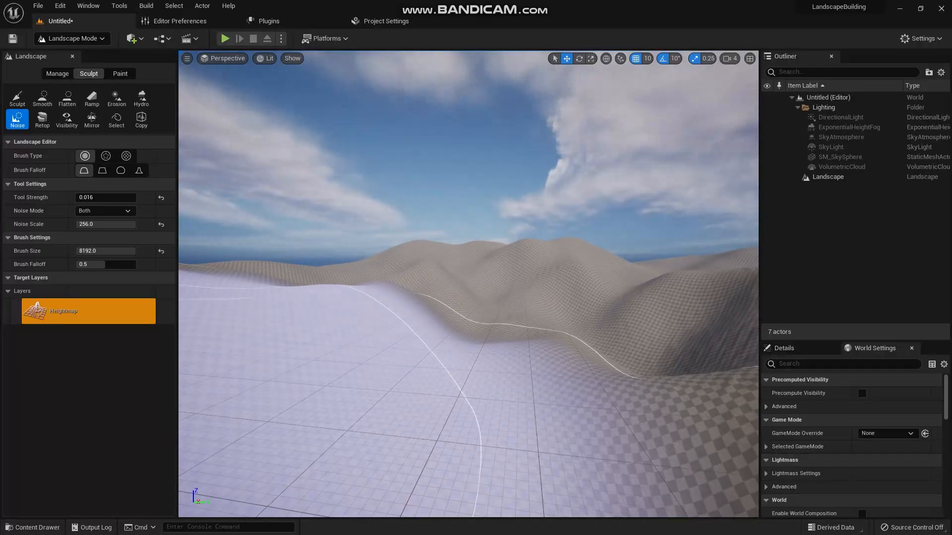
right_drag(471, 293, 471, 277)
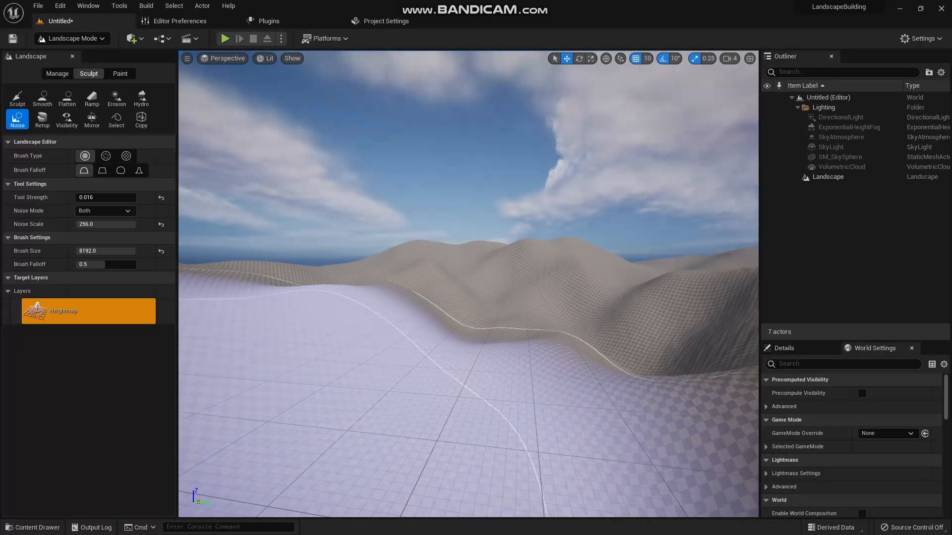
- Dock the Content Browser in the layout, then create and open a Foliage folder inside Content
click(32, 528)
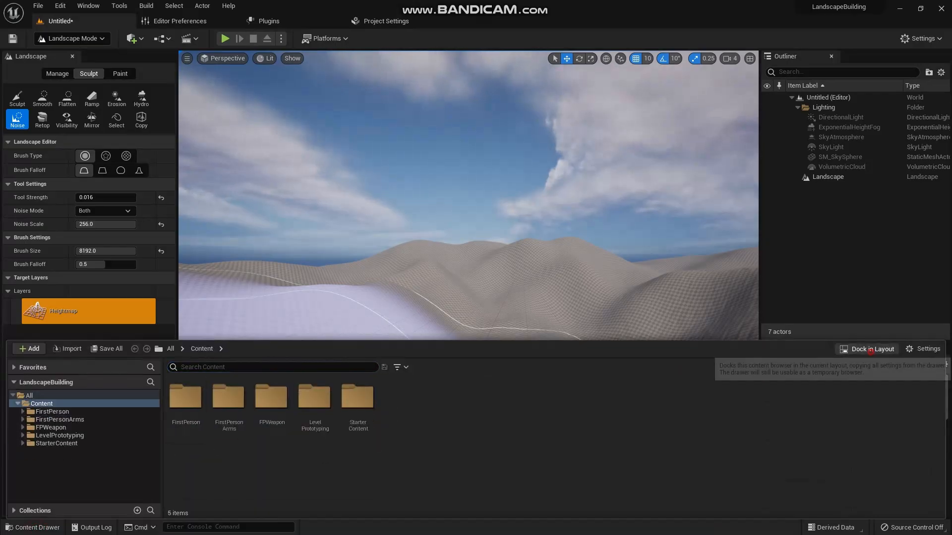
click(867, 348)
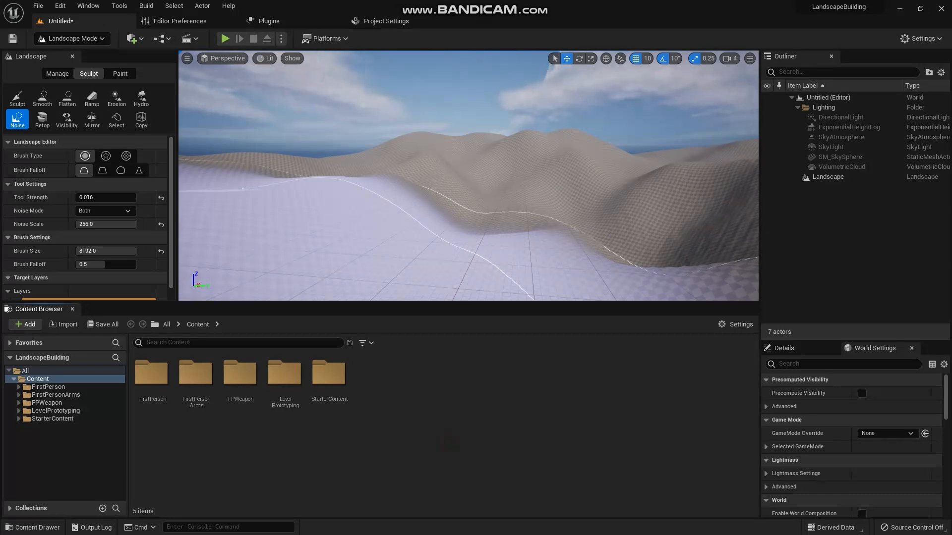
key(ctrl+n)
text(Foliage)
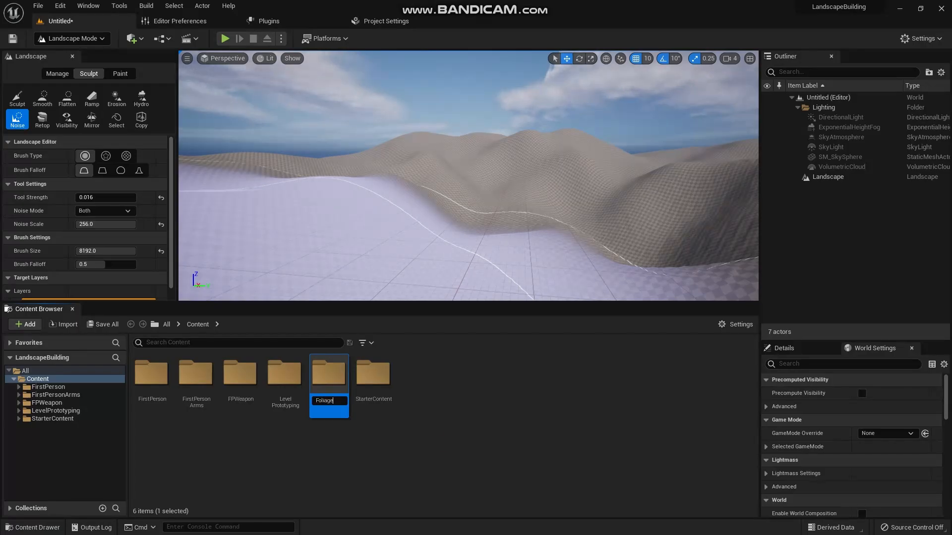
key(Return)
key(Return)
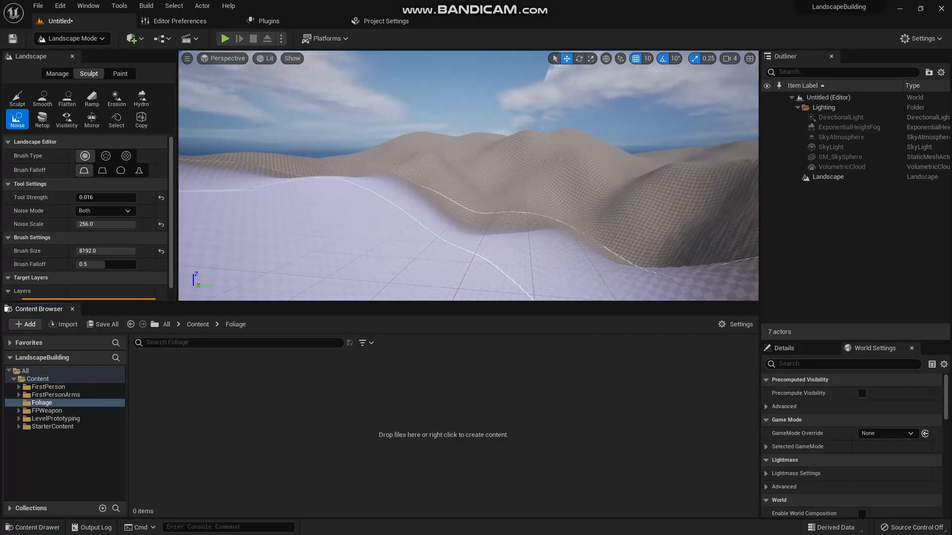
- Create a Landscape Grass Type asset in the Foliage folder and name it NewLandscapeGrassType1
right_click(268, 400)
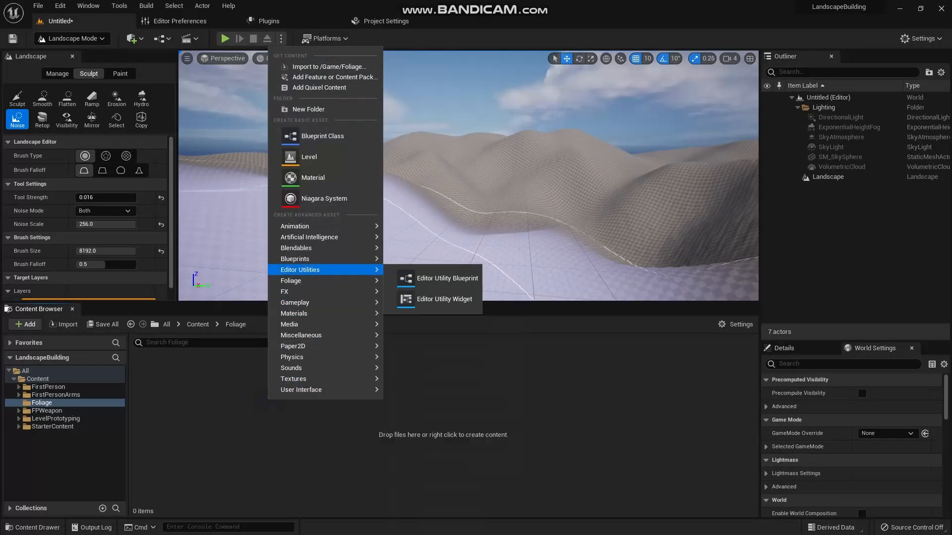
mouse_move(308, 280)
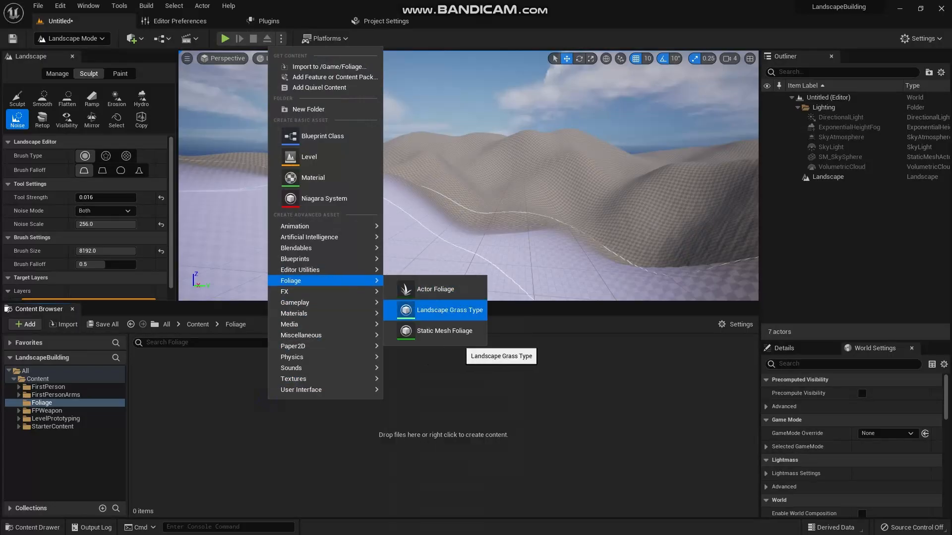
click(449, 310)
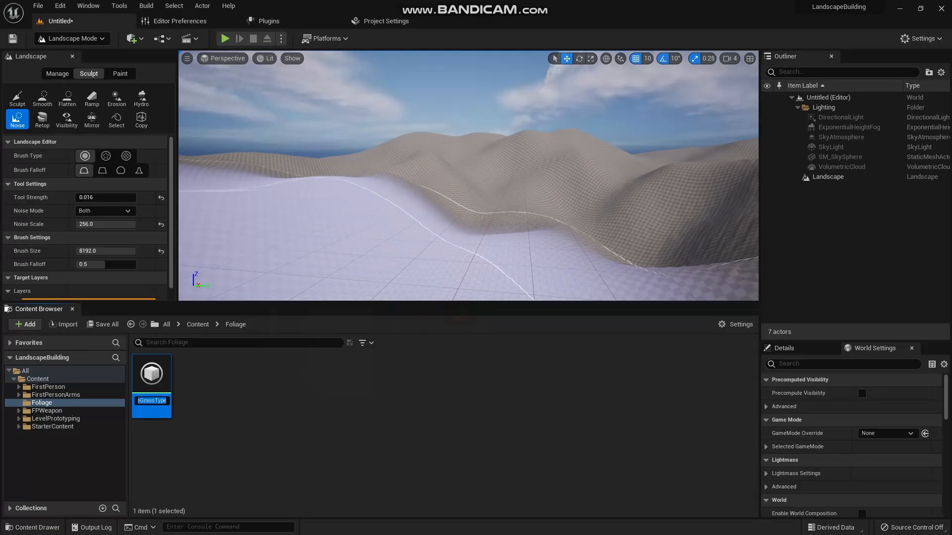
click(162, 400)
text(1)
key(Return)
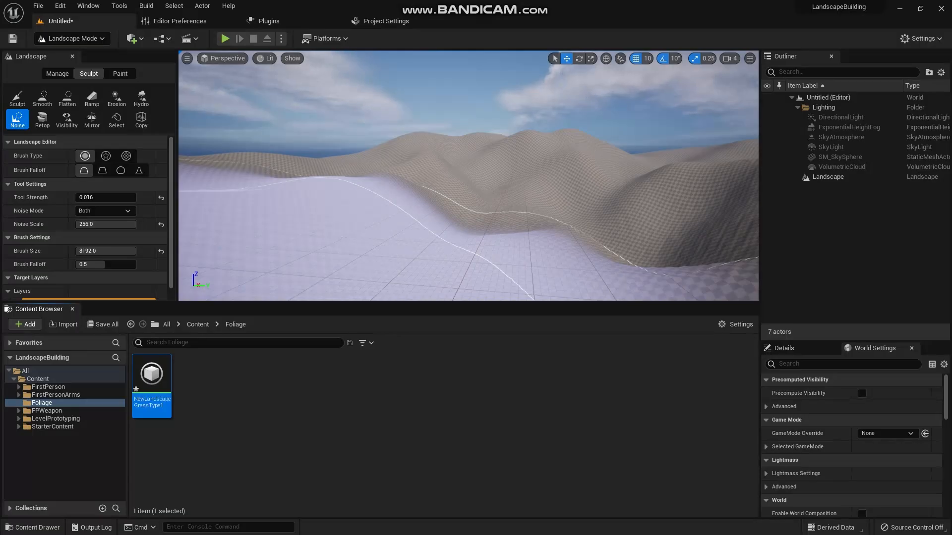
click(384, 434)
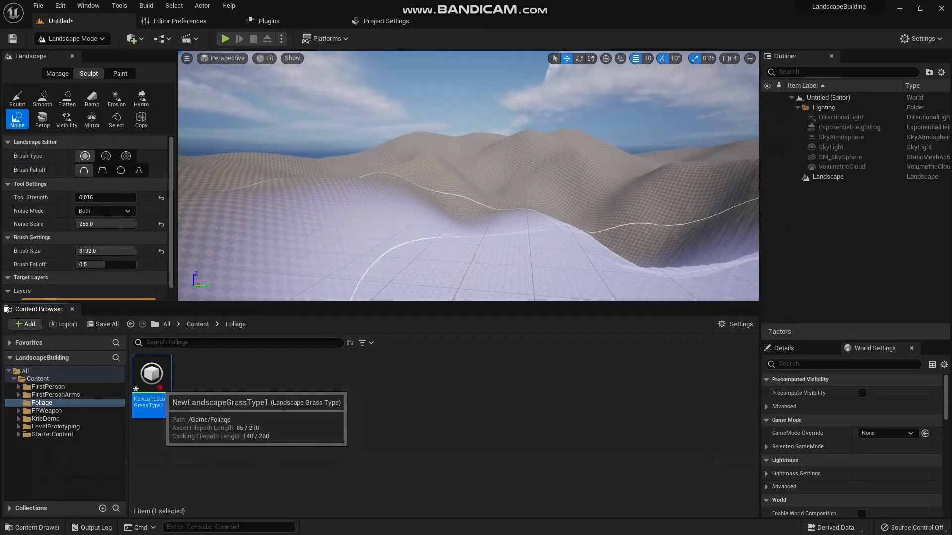
- Add one grass variety to NewLandscapeGrassType1 and assign SM_FieldGrass_01 as its grass mesh
double_click(152, 377)
click(412, 188)
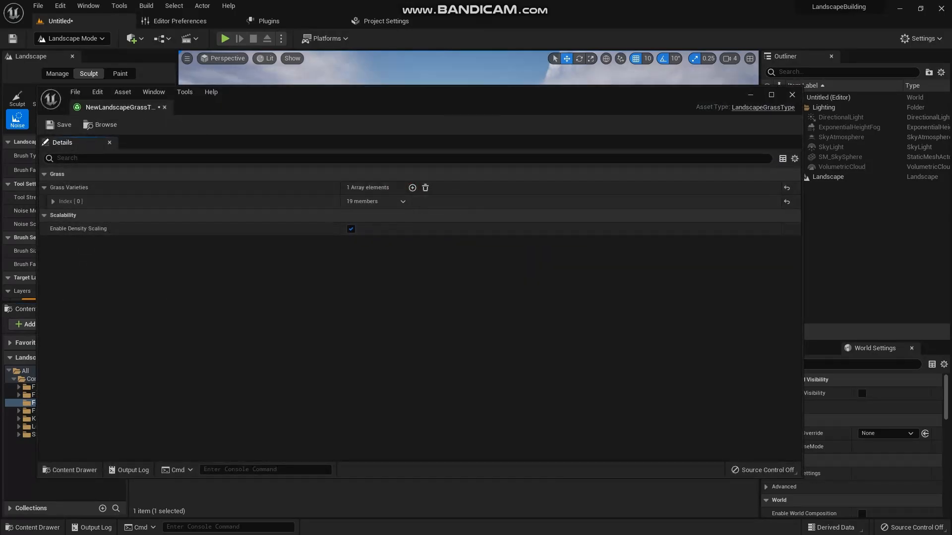
click(53, 201)
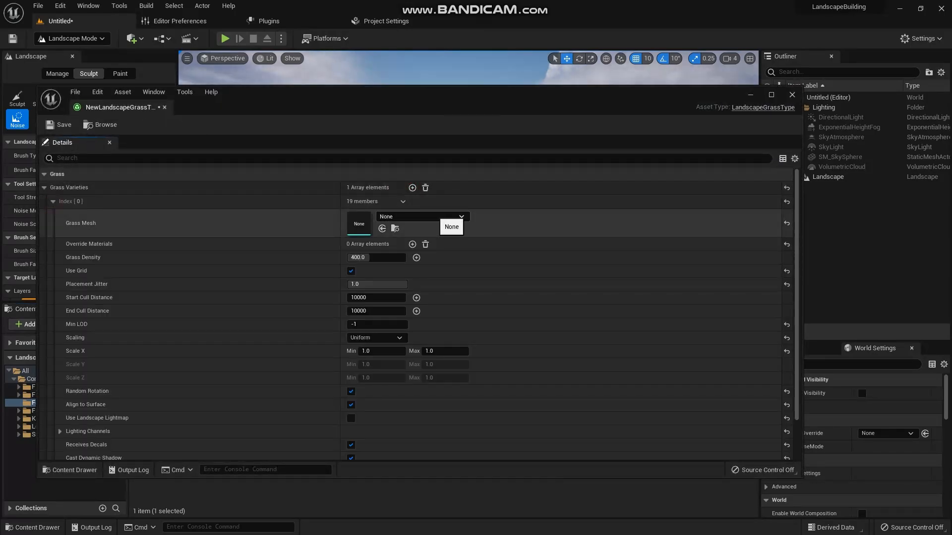
click(449, 216)
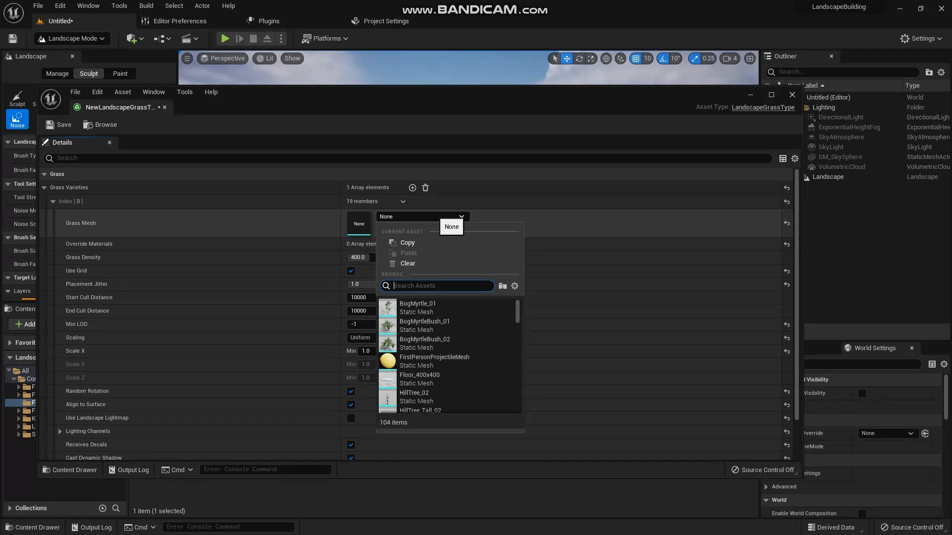
text(sm)
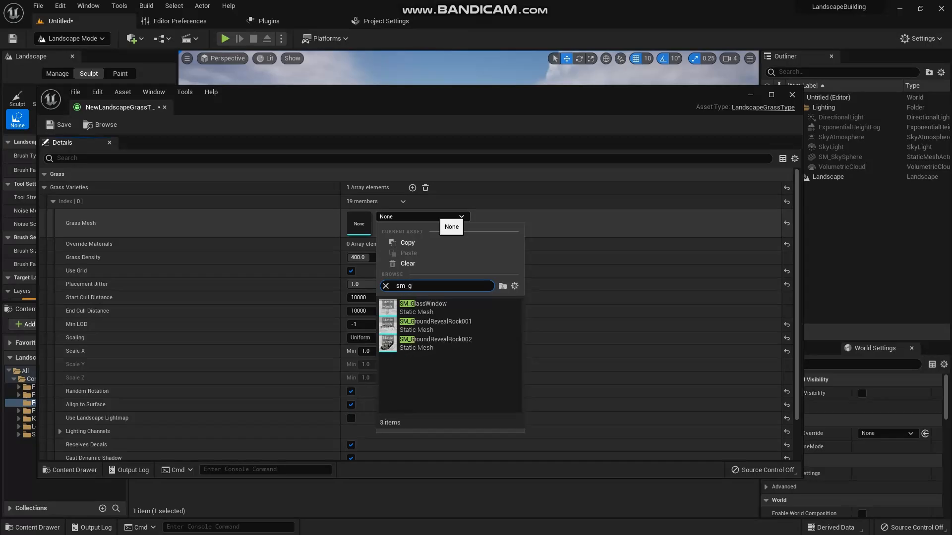
text(_field)
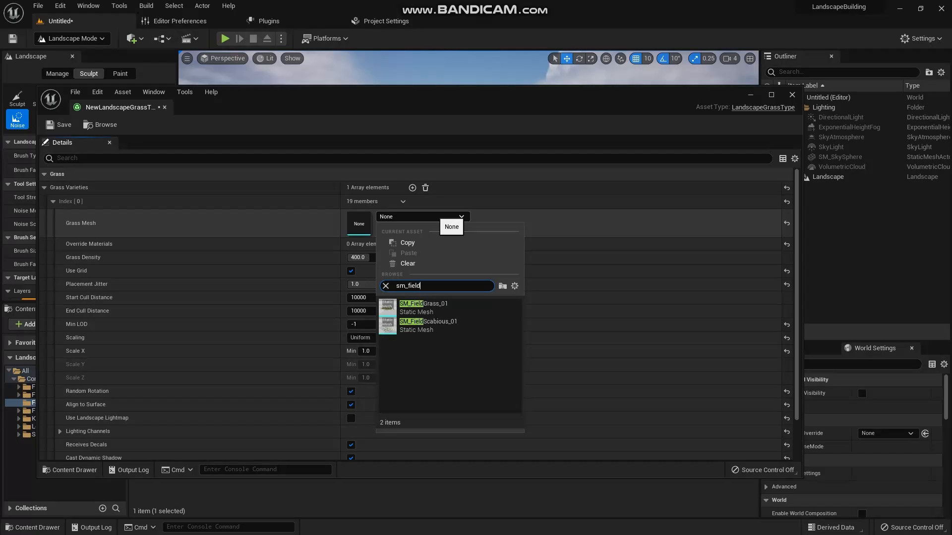
click(424, 307)
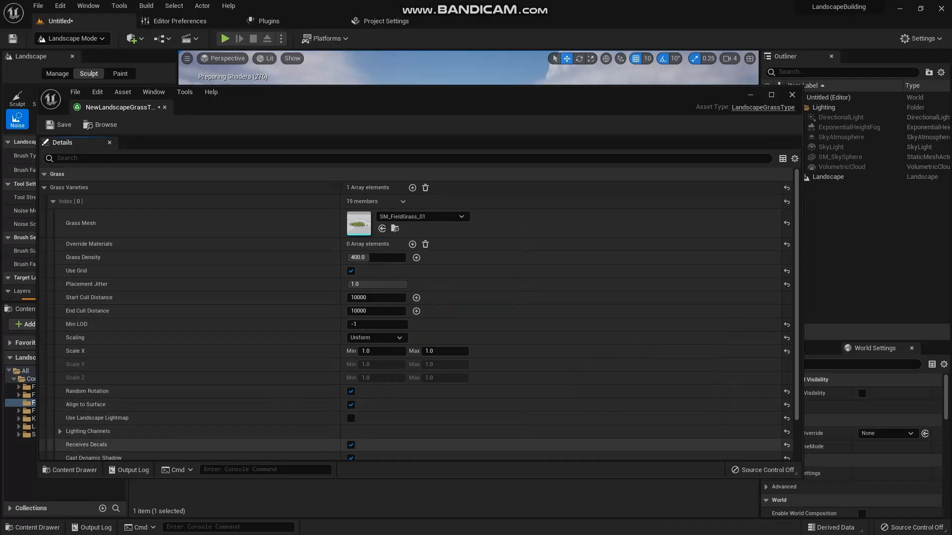
- Try a grass density of 110 for the SM_FieldGrass_01 variety
scroll(417, 322, down, 1)
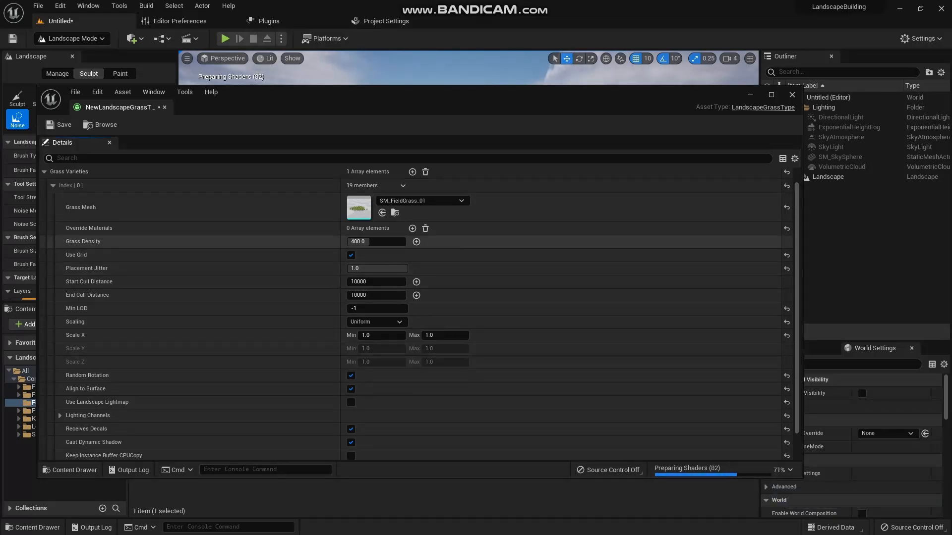
drag(377, 242, 347, 242)
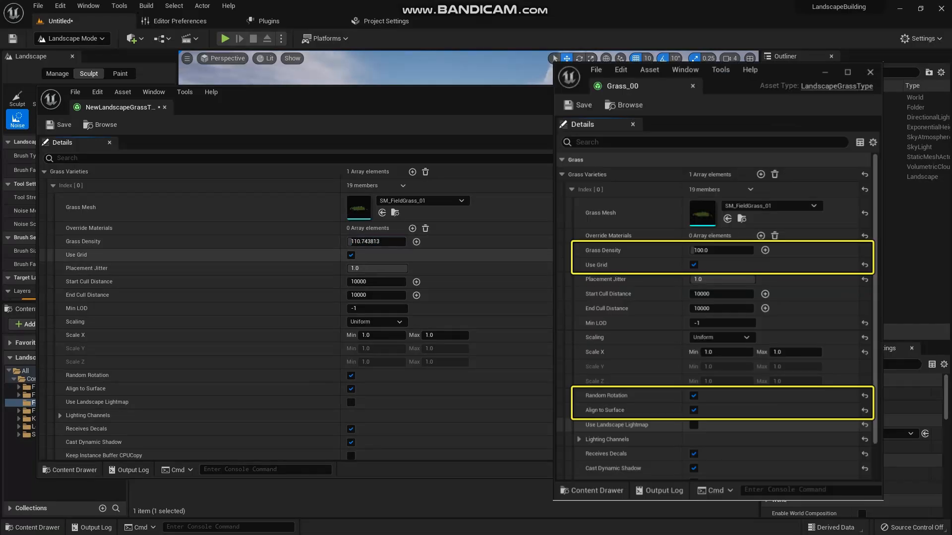
click(376, 241)
text(110)
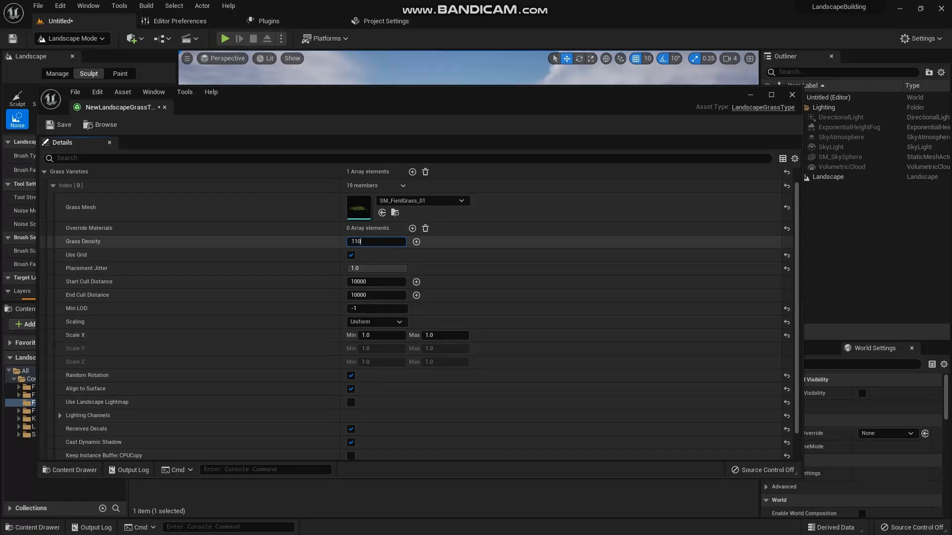
click(350, 242)
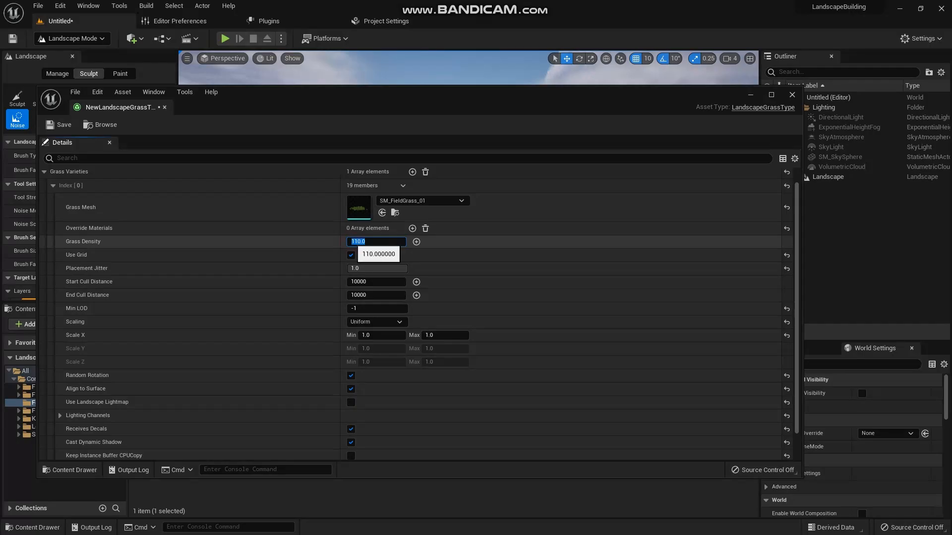
- Set the grass density of the SM_FieldGrass_01 variety to 450
mouse_move(348, 242)
mouse_down()
mouse_move(376, 242)
mouse_move(367, 242)
mouse_up()
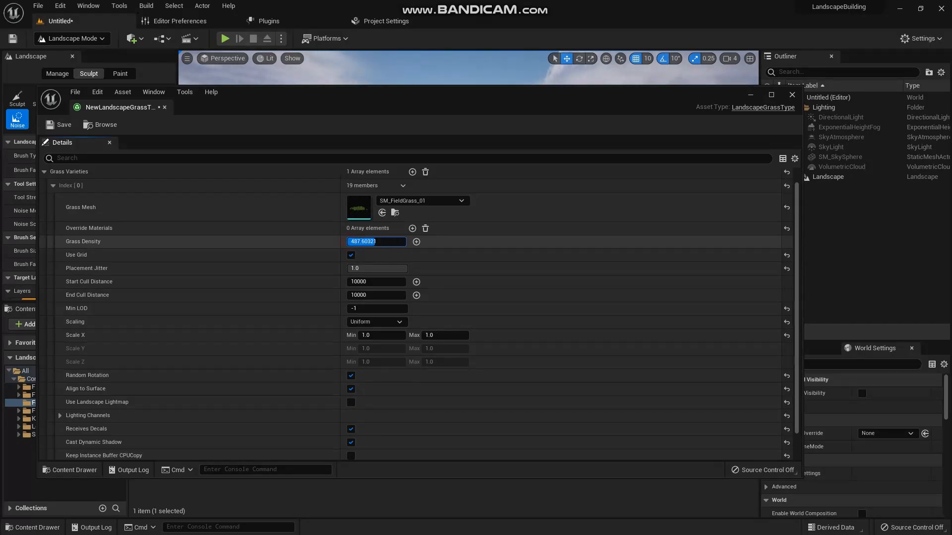
click(375, 242)
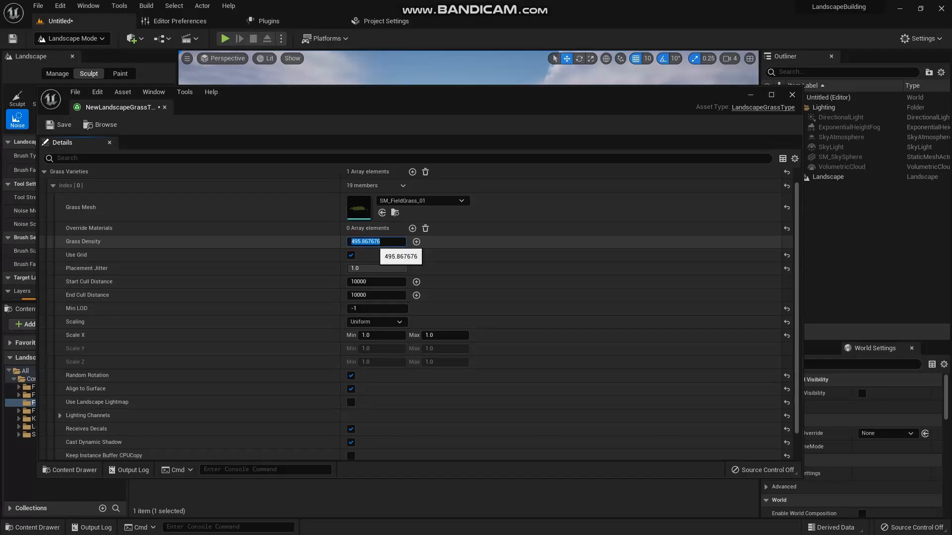
text(450)
key(Return)
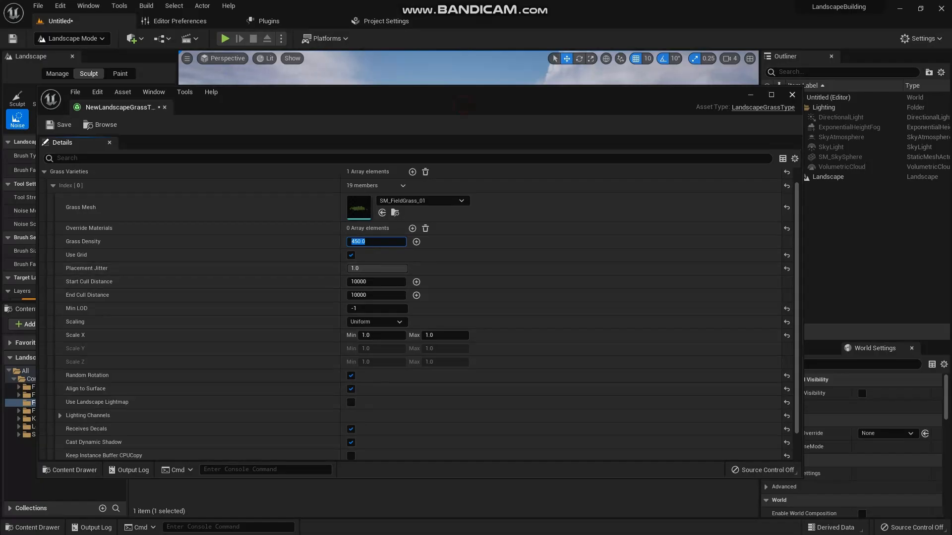
- Close the grass type asset, create a material named MAT_Grass in the Foliage folder, and open it for editing
click(792, 95)
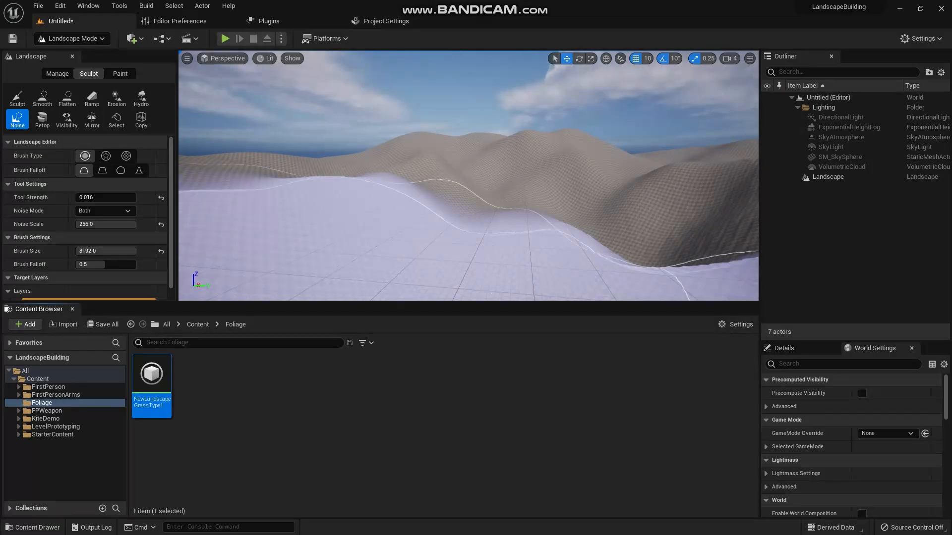
right_click(225, 371)
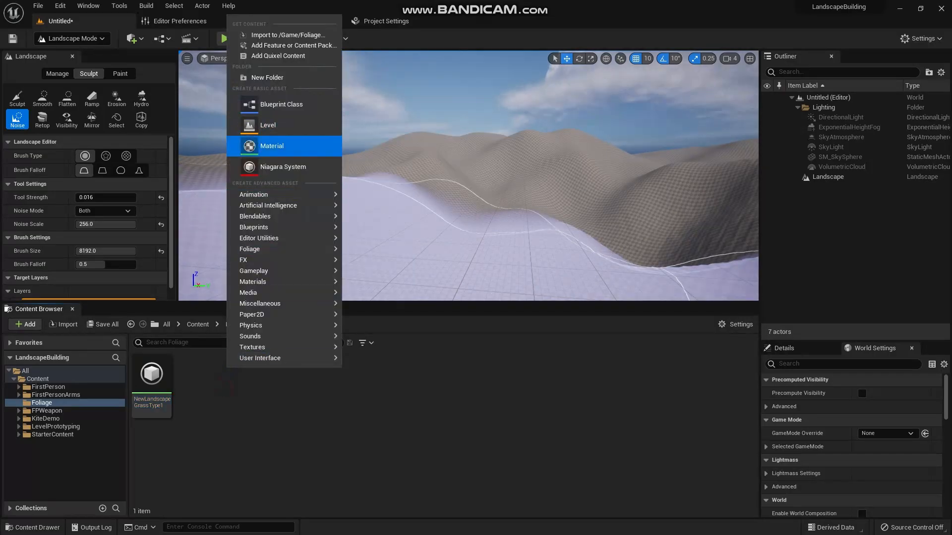
click(272, 146)
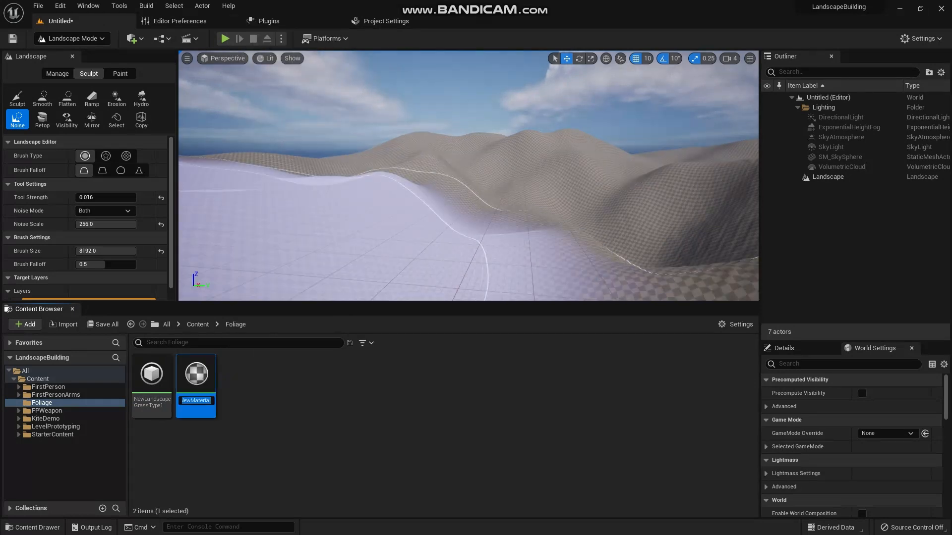
text(MAT_Grass)
key(Return)
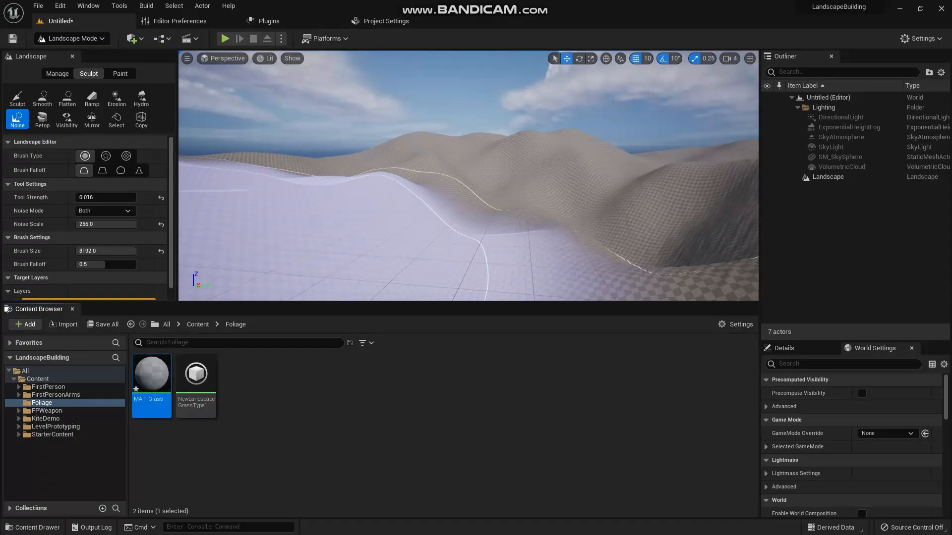
double_click(152, 375)
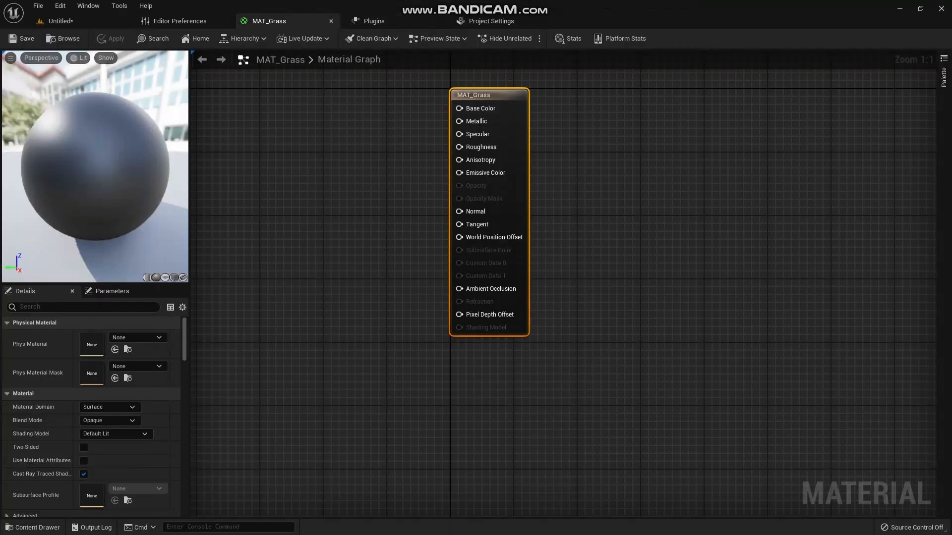
- Add two Texture Sample nodes to the MAT_Grass graph, stacked one above the other beside the main material node
right_drag(380, 151, 565, 188)
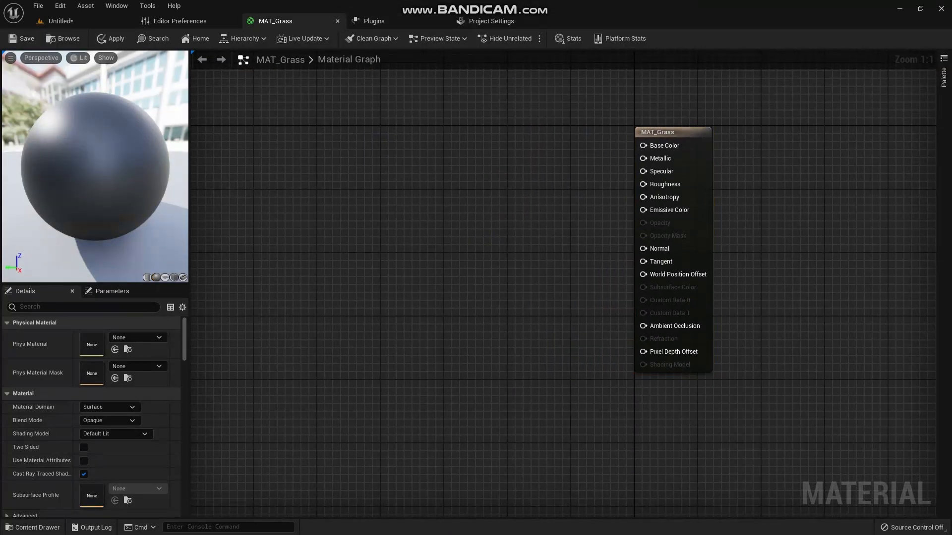
right_click(451, 152)
text(te)
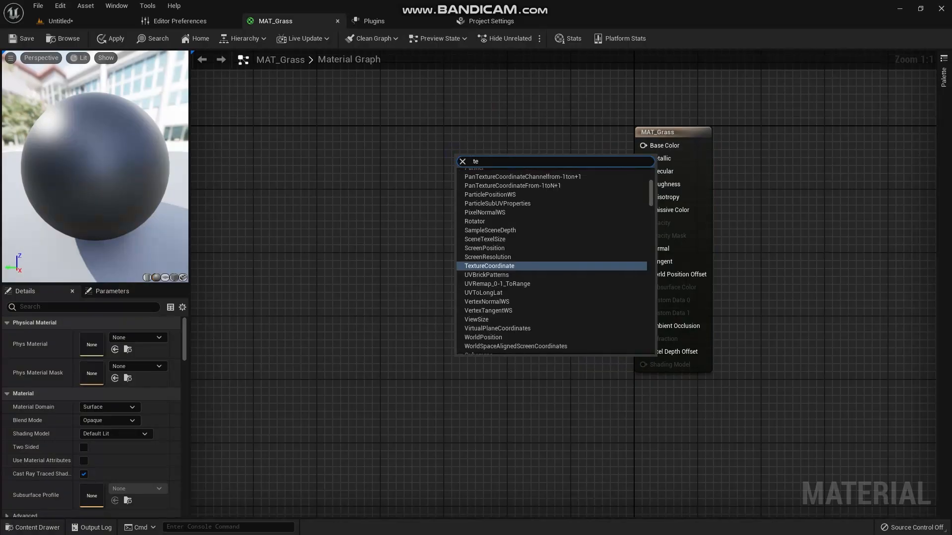
text(xt)
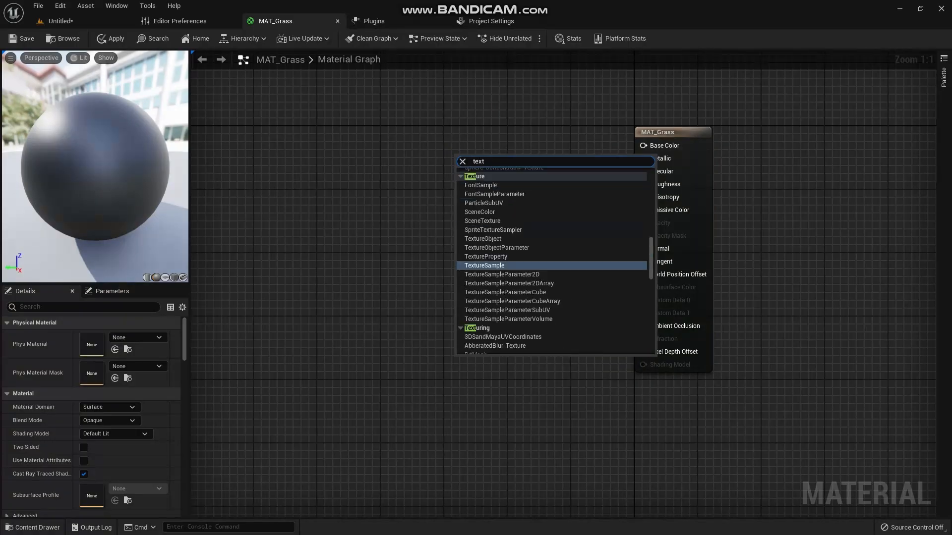
key(Return)
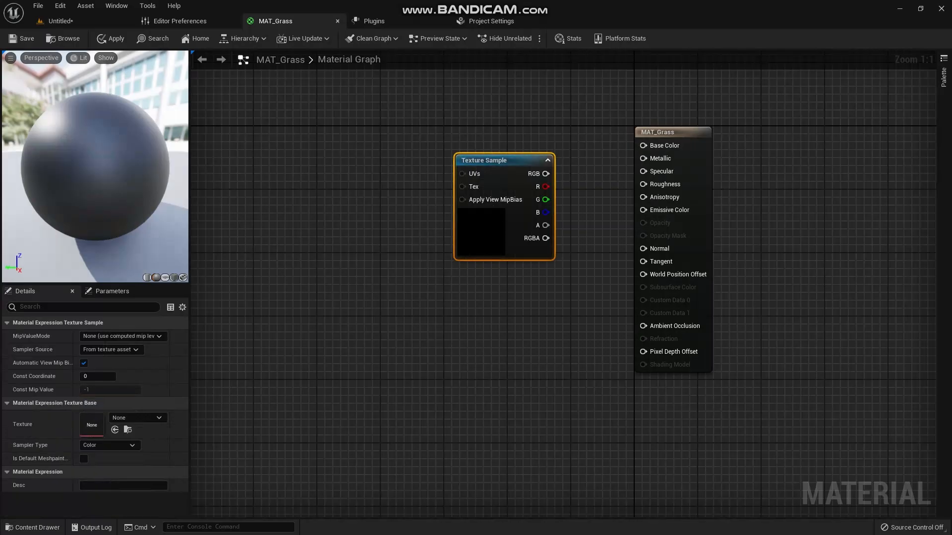
key(ctrl+d)
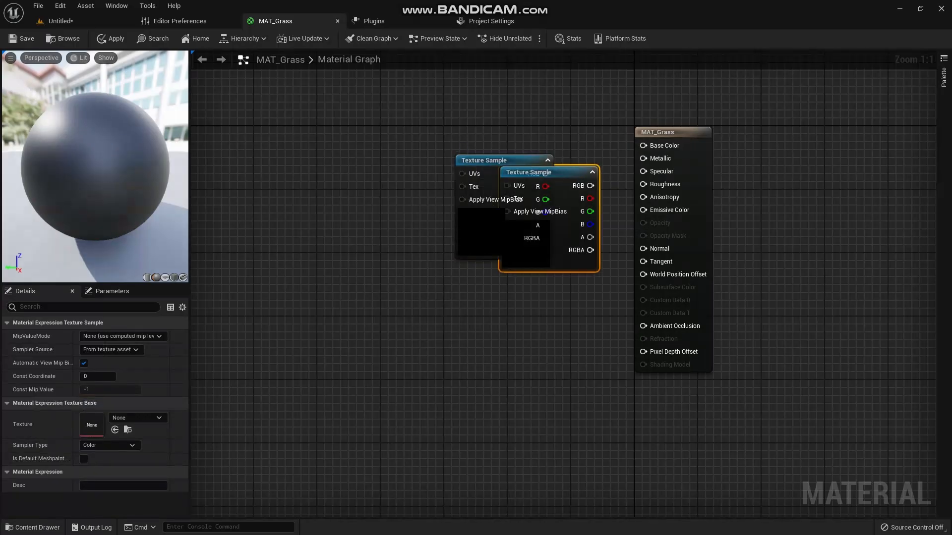
drag(550, 169, 511, 296)
click(501, 166)
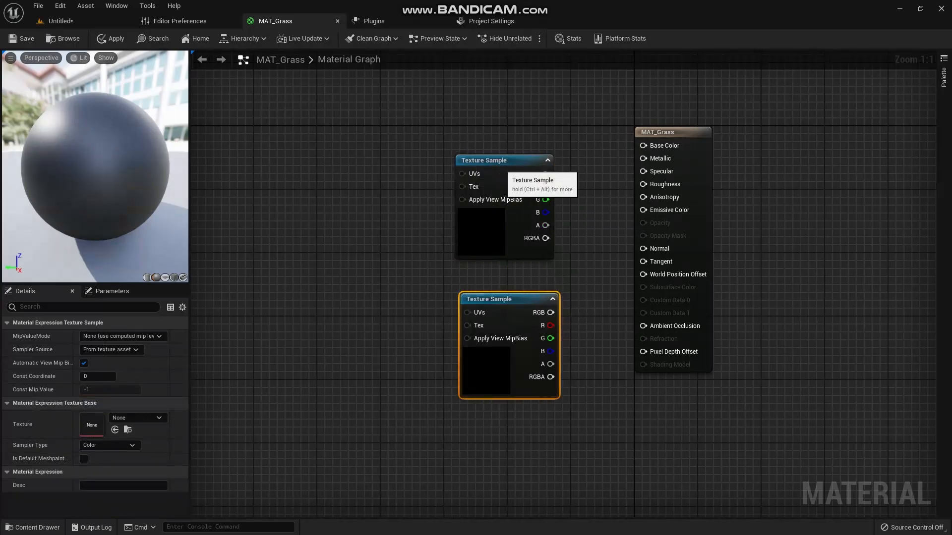
drag(501, 166, 472, 136)
drag(498, 303, 473, 271)
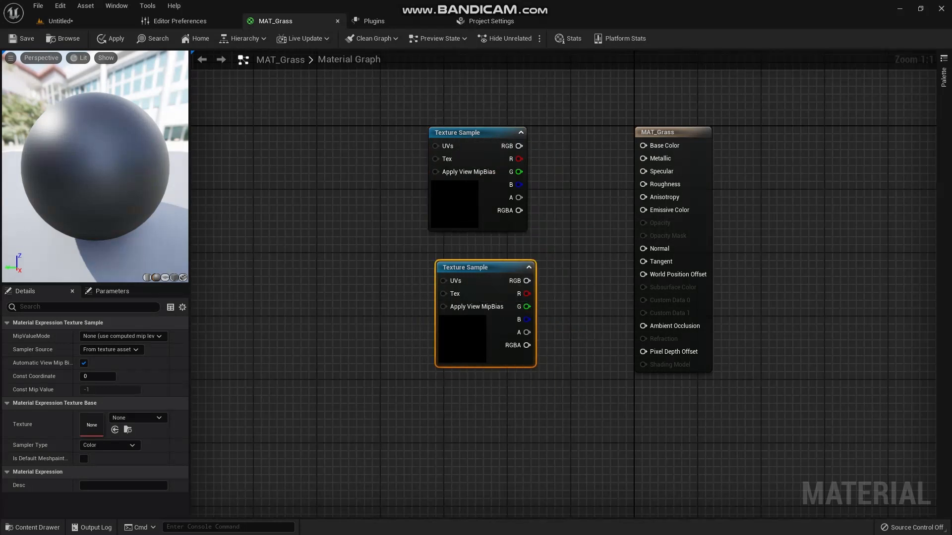
- Assign the T_AlpinePatch001_D_alt_R texture to the upper Texture Sample node
click(442, 210)
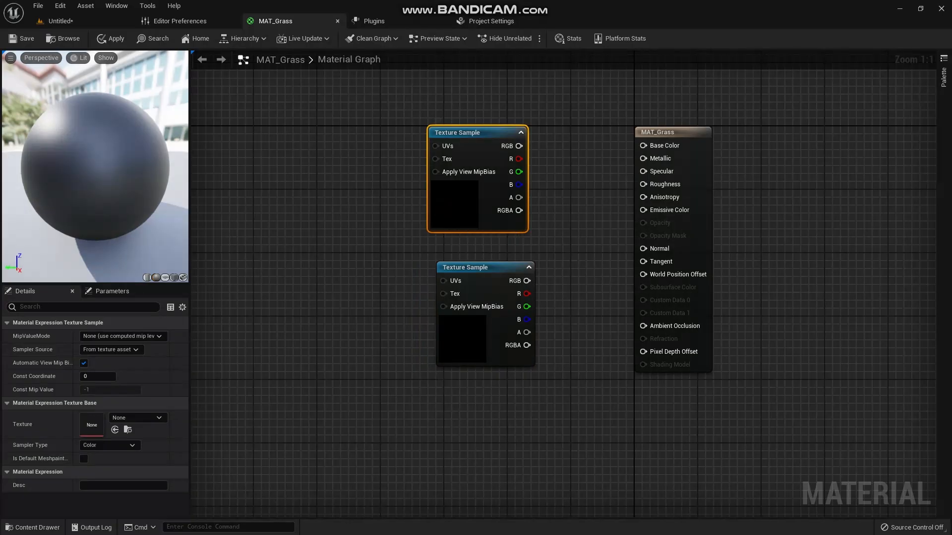
click(135, 419)
text(t)
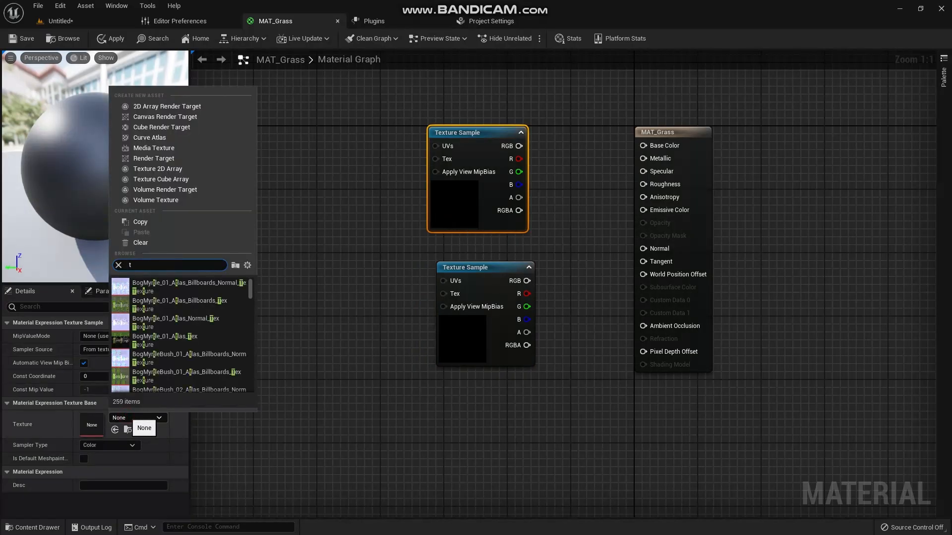
text( alpi)
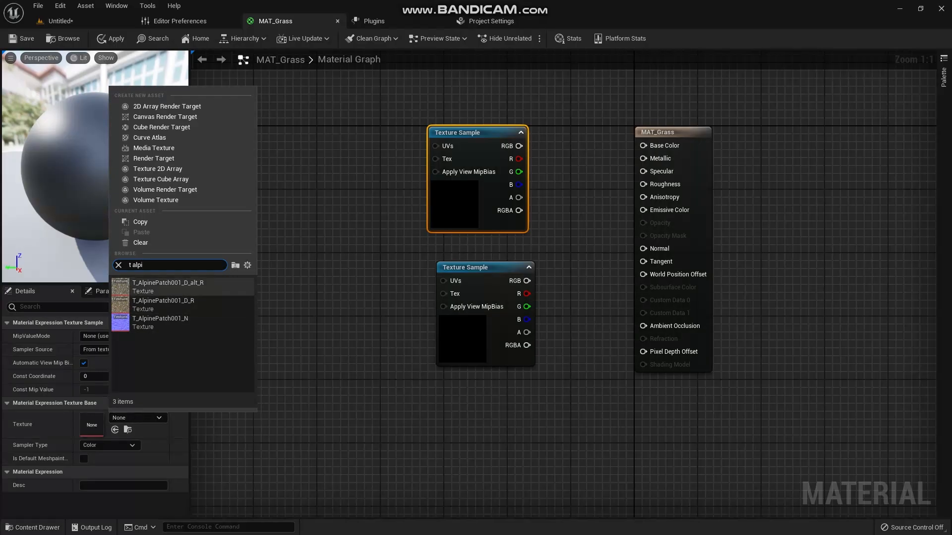
click(169, 287)
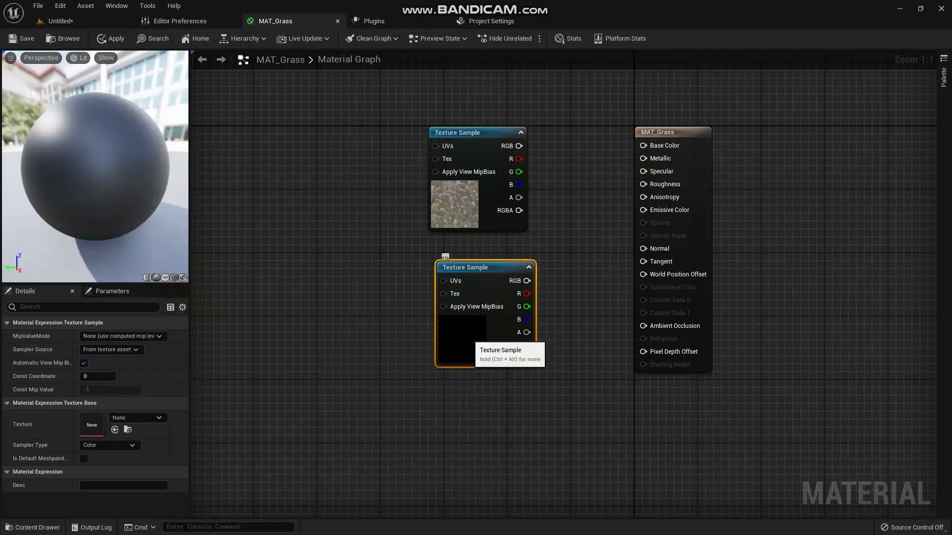
- Assign the T_GDC_Grass01_D_NoisyAlpha texture to the lower Texture Sample node and align it under the upper one
click(135, 418)
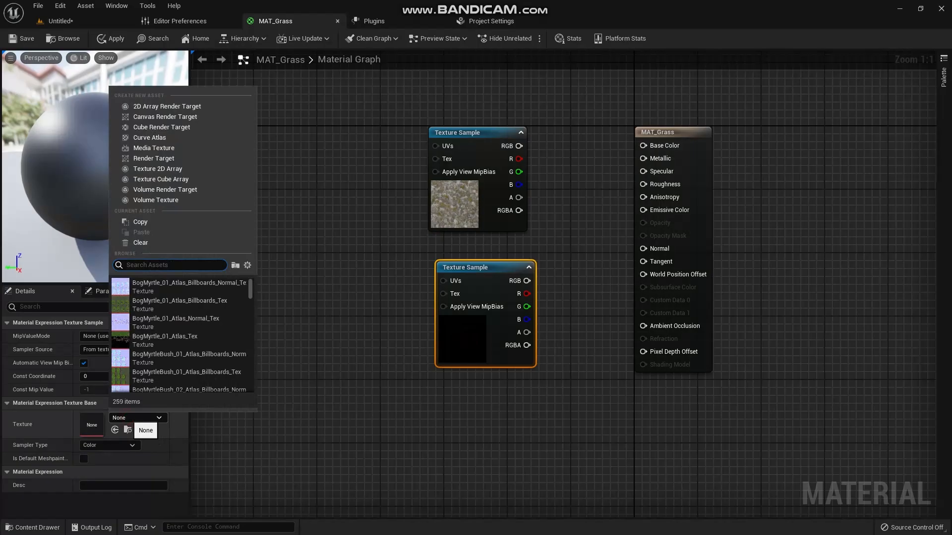
text(t)
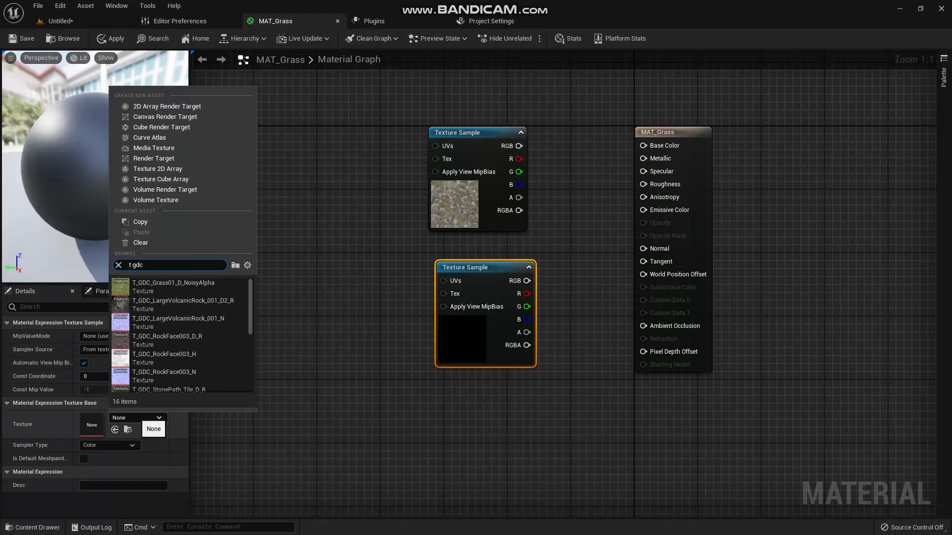
text(gdc grass)
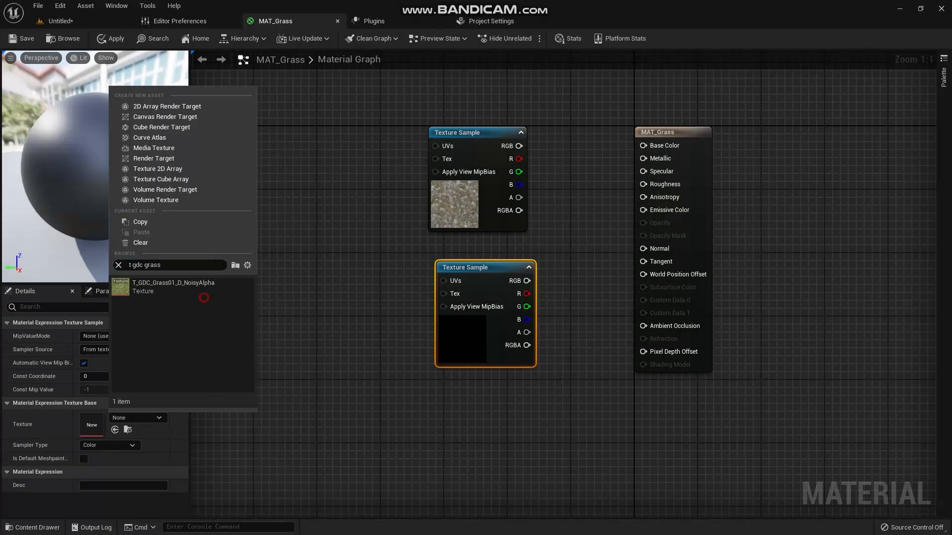
click(195, 291)
double_click(194, 291)
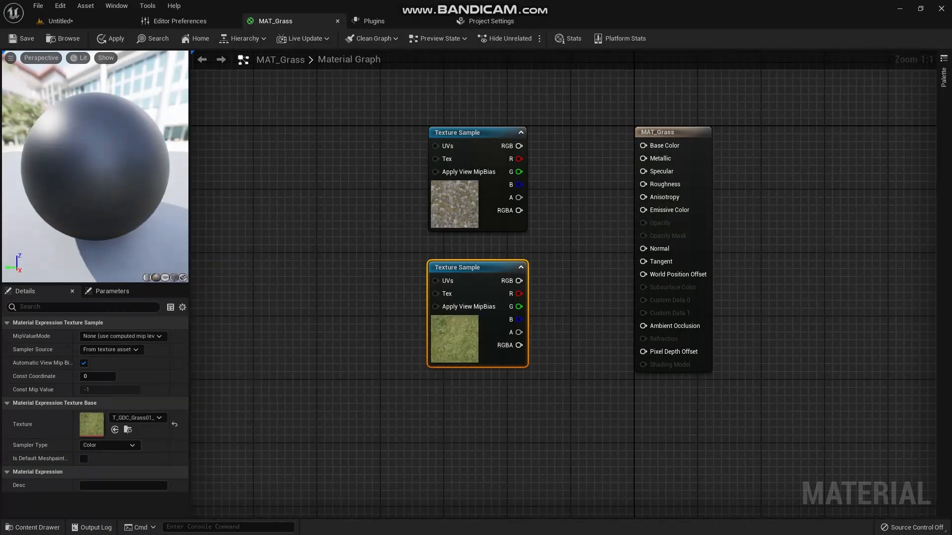
- Add a LandscapeLayerBlend node between the texture samples and the main material node
right_click(568, 154)
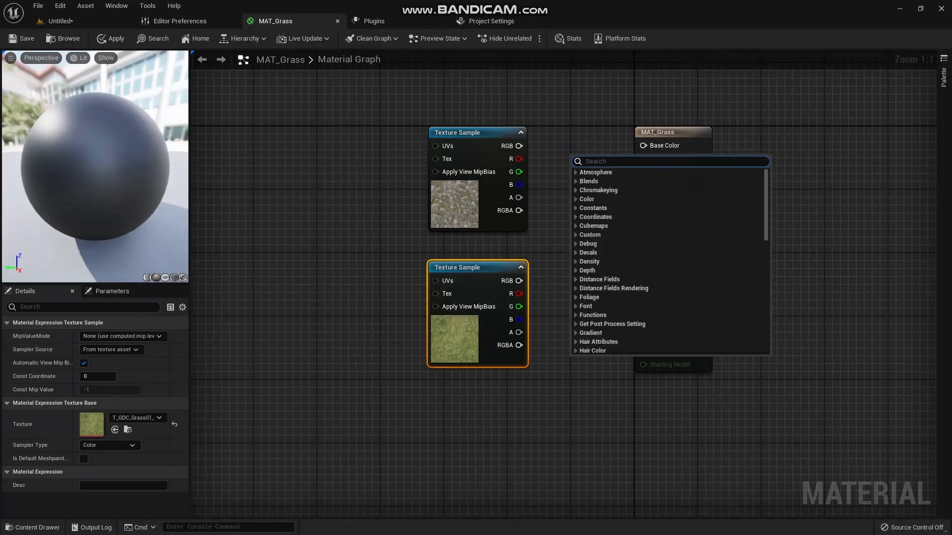
text(land)
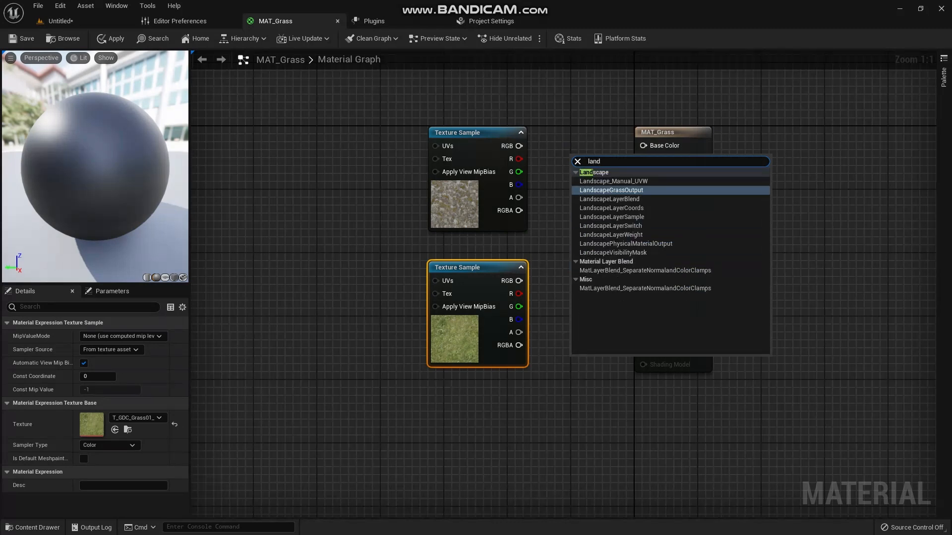
text(scap)
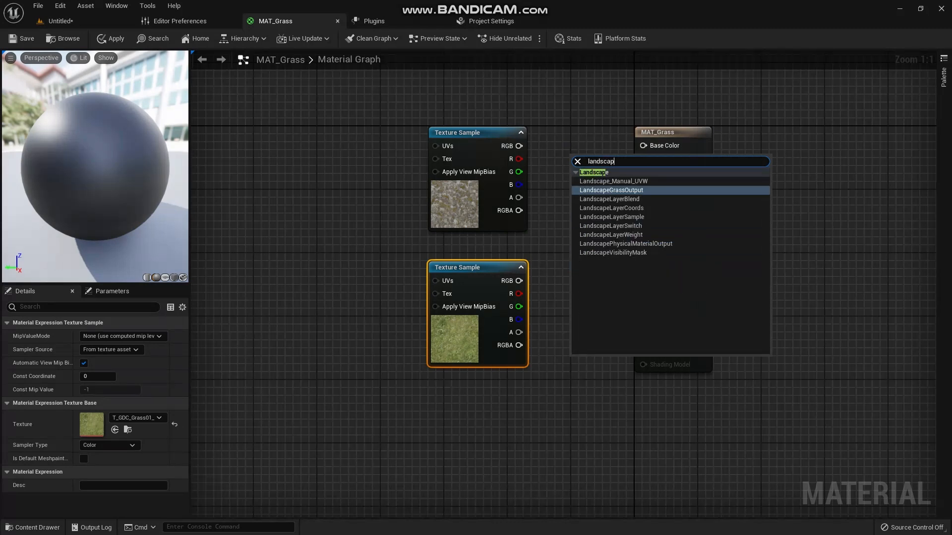
text(e lay)
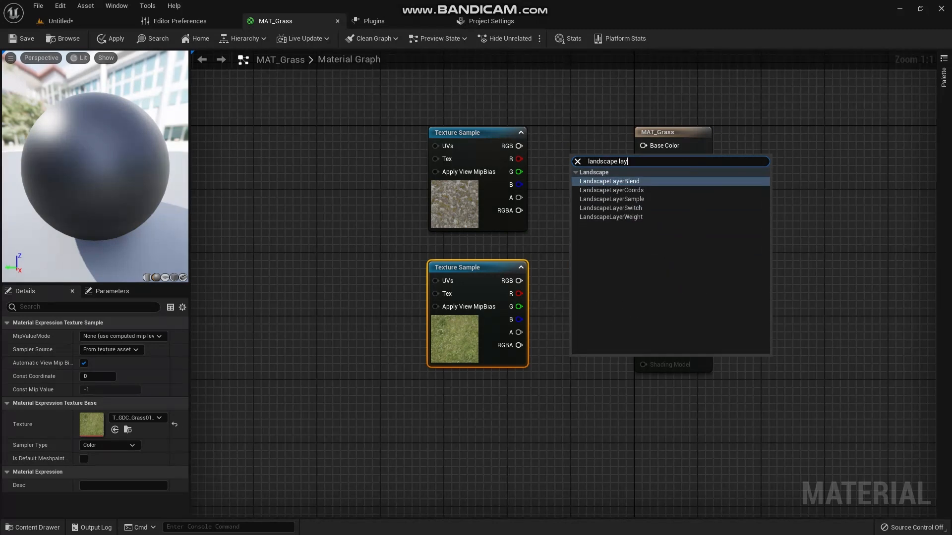
key(Return)
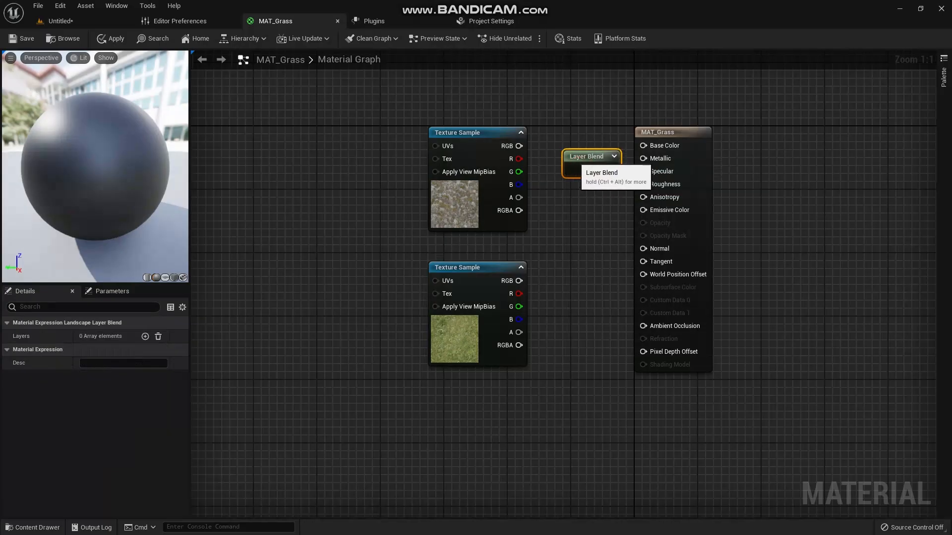
drag(593, 166, 578, 163)
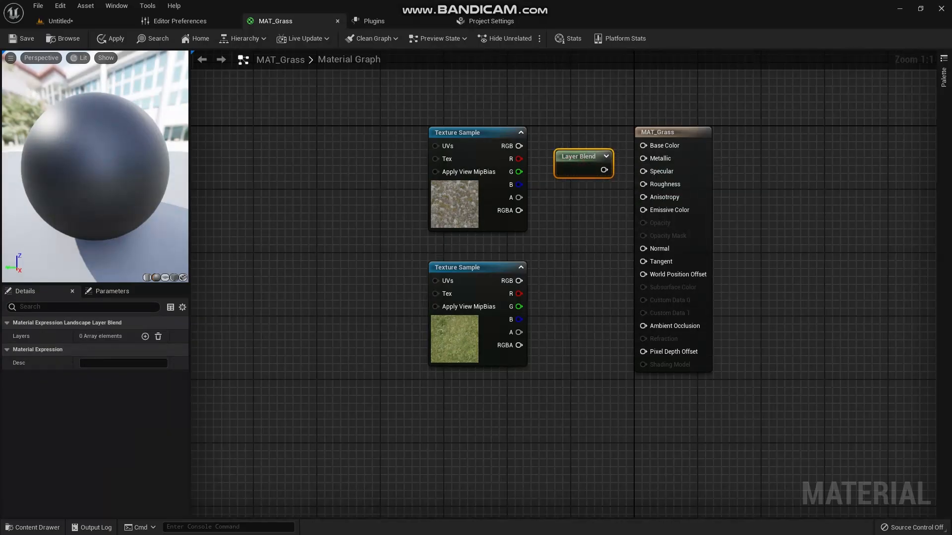
- Add two layers to the Layer Blend node and expand the settings of both
click(145, 337)
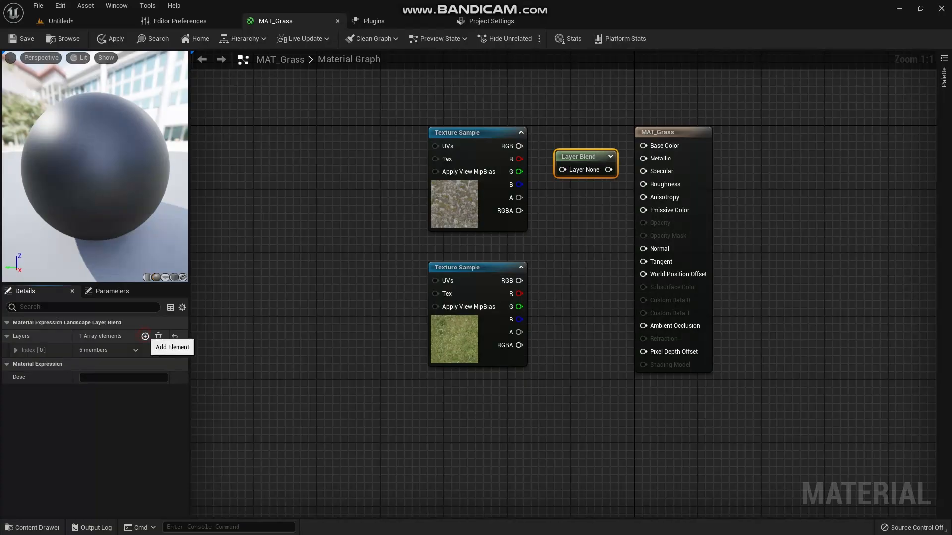
click(145, 336)
click(16, 350)
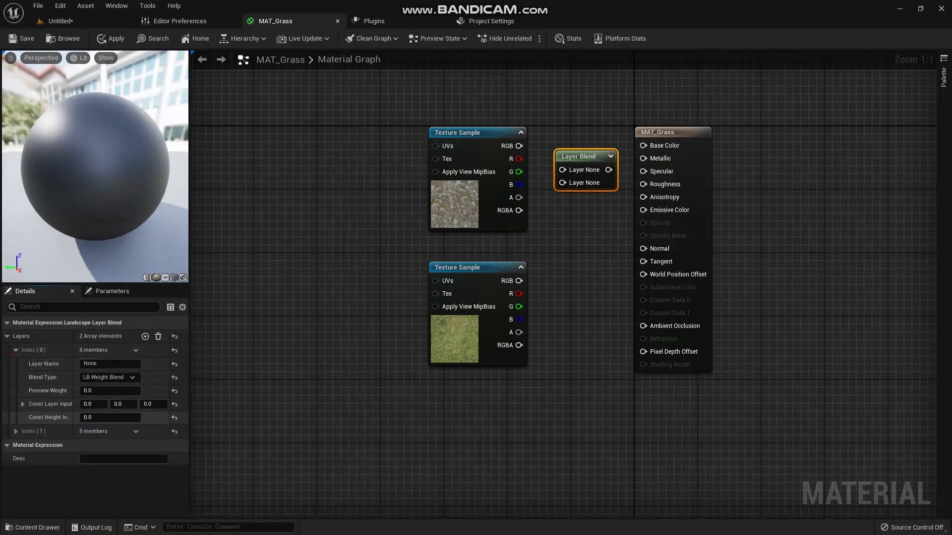
click(16, 431)
- Name the first blend layer Grass and set its preview weight to 1
click(107, 364)
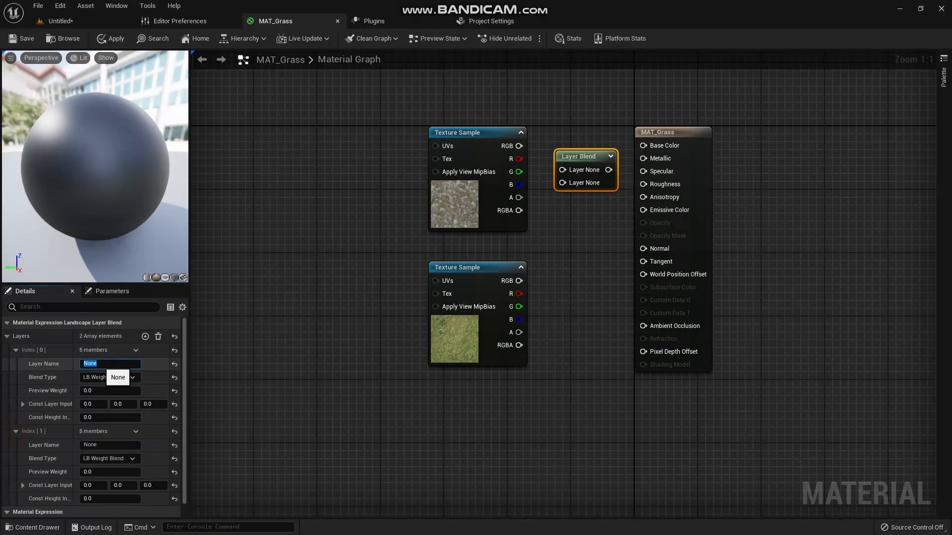
text(Grass)
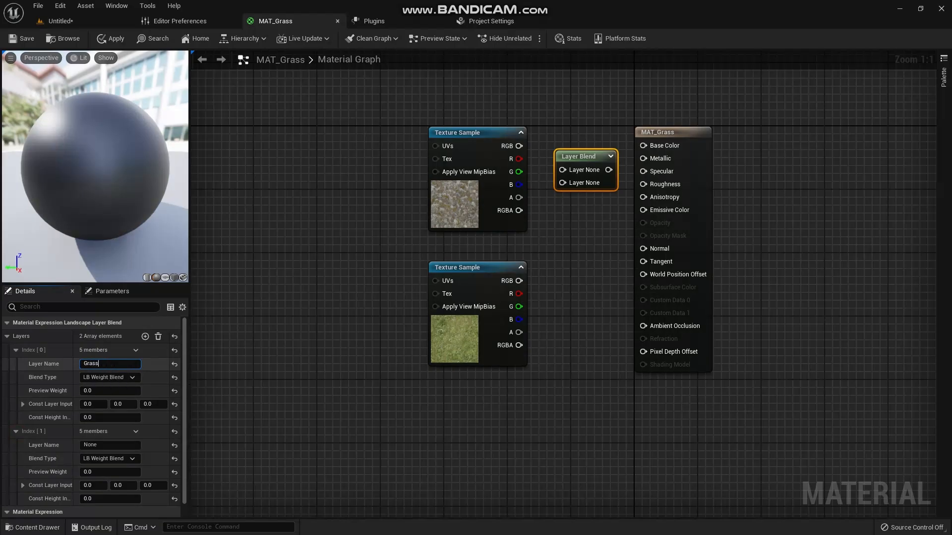
key(Return)
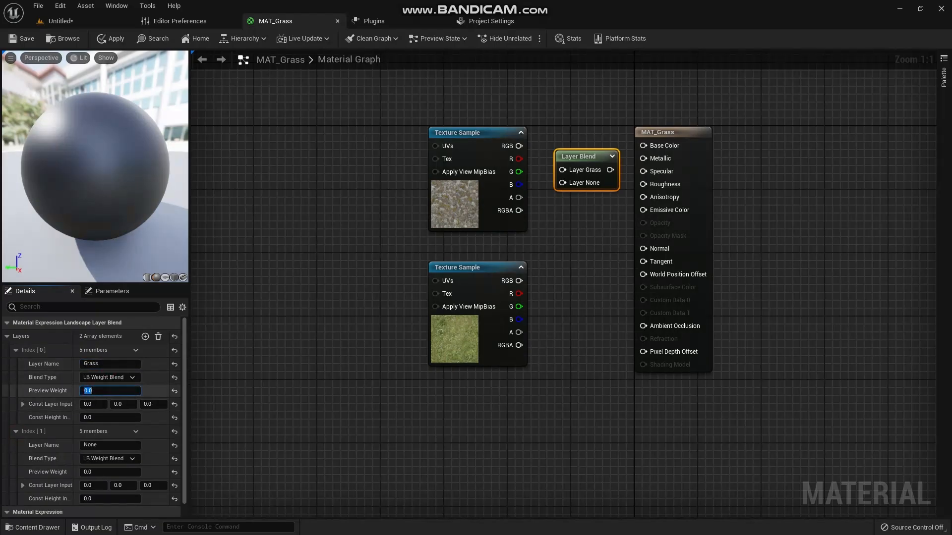
text(1)
- Name the second blend layer Rock and reorder the layers so Rock comes before Grass
click(104, 444)
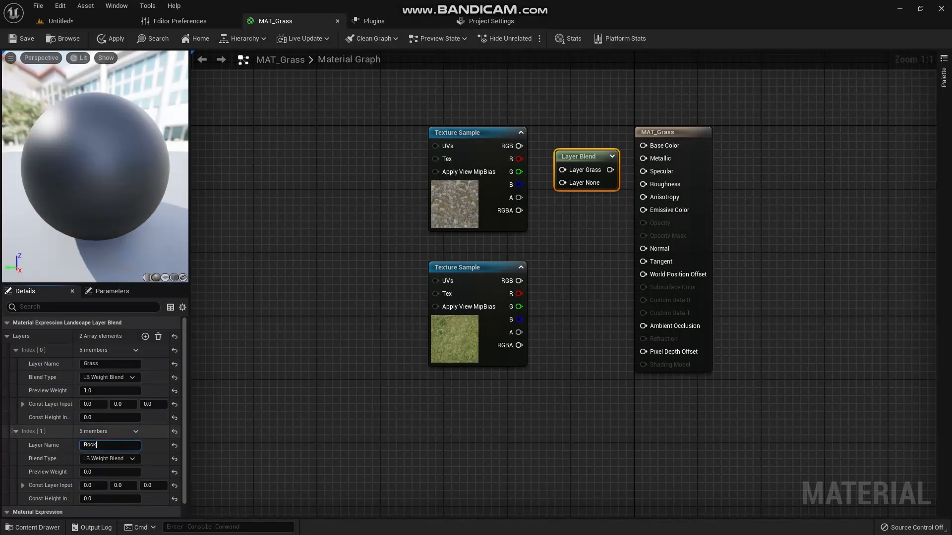
drag(12, 431, 26, 351)
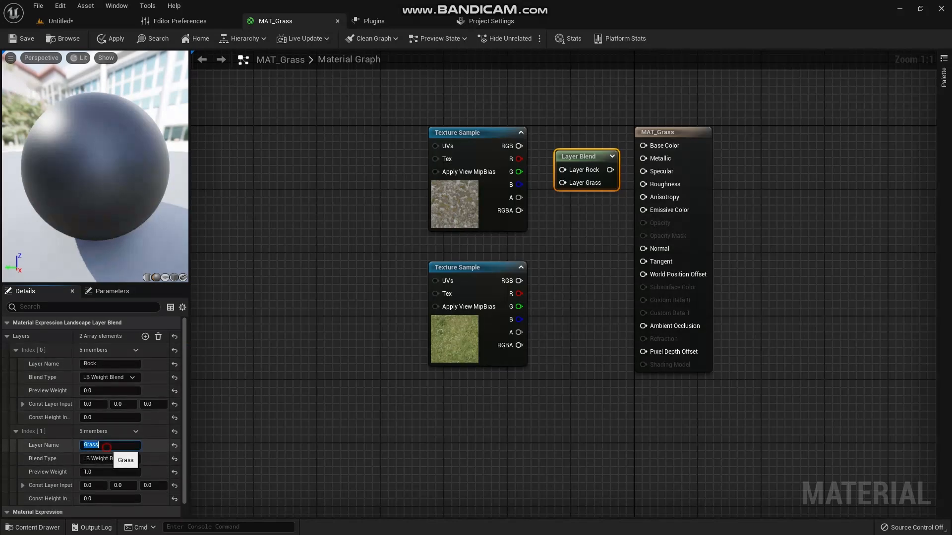
click(109, 472)
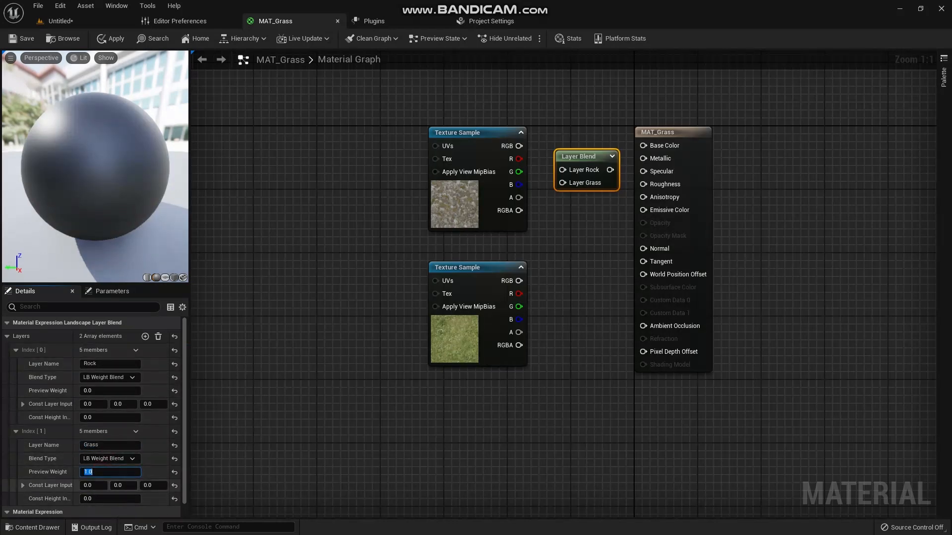
click(213, 453)
click(580, 158)
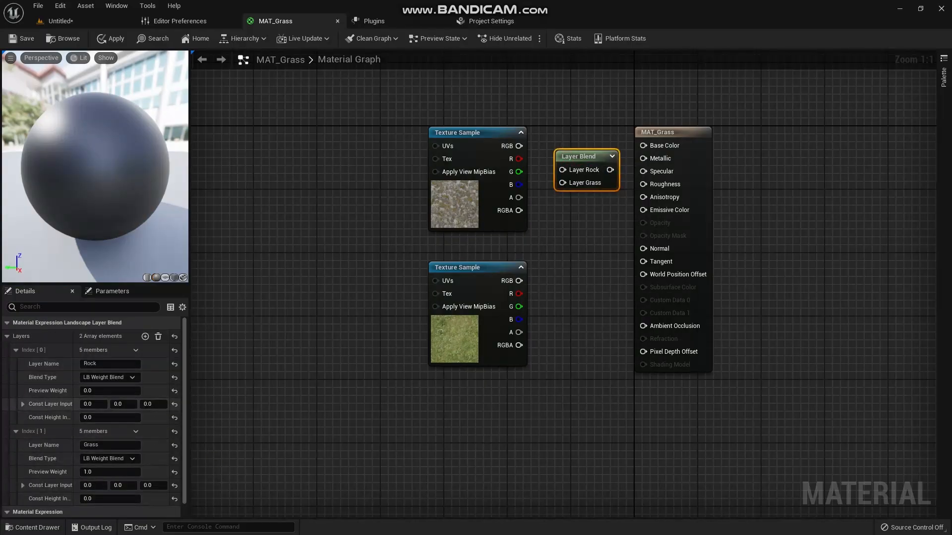
- Set the Rock layer's preview weight to 1 in the Layer Blend node
click(109, 390)
text(1)
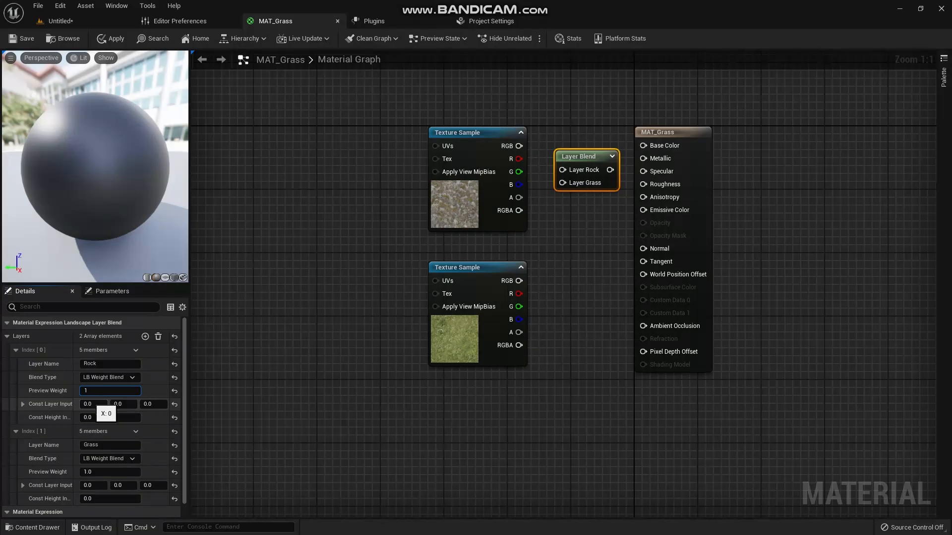
click(237, 405)
- Connect the rock and grass textures' RGB outputs to their Layer Blend inputs, and the blend output to the material's Base Color
click(585, 163)
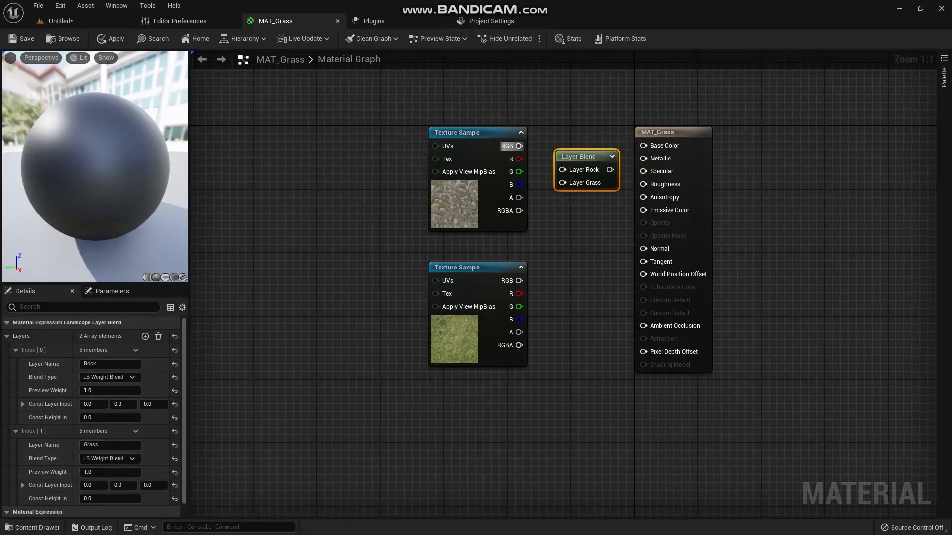
drag(519, 146, 565, 172)
drag(519, 280, 643, 146)
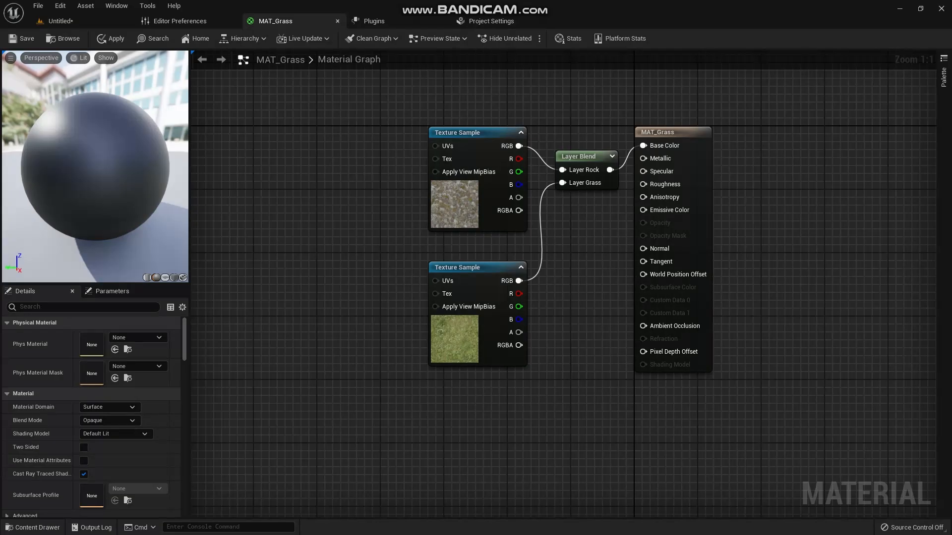
- Add a LandscapeGrassOutput node in the empty graph area beside the texture samples
right_click(297, 248)
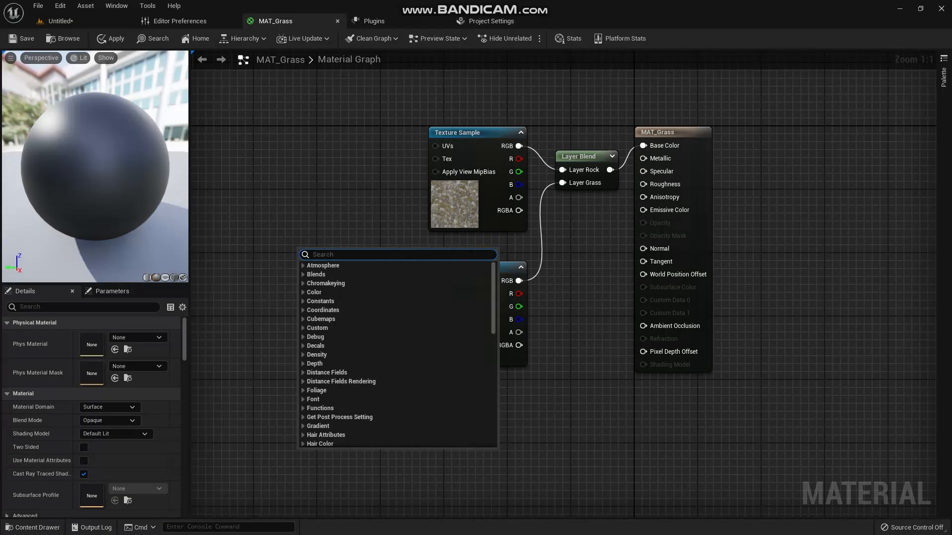
text(grass )
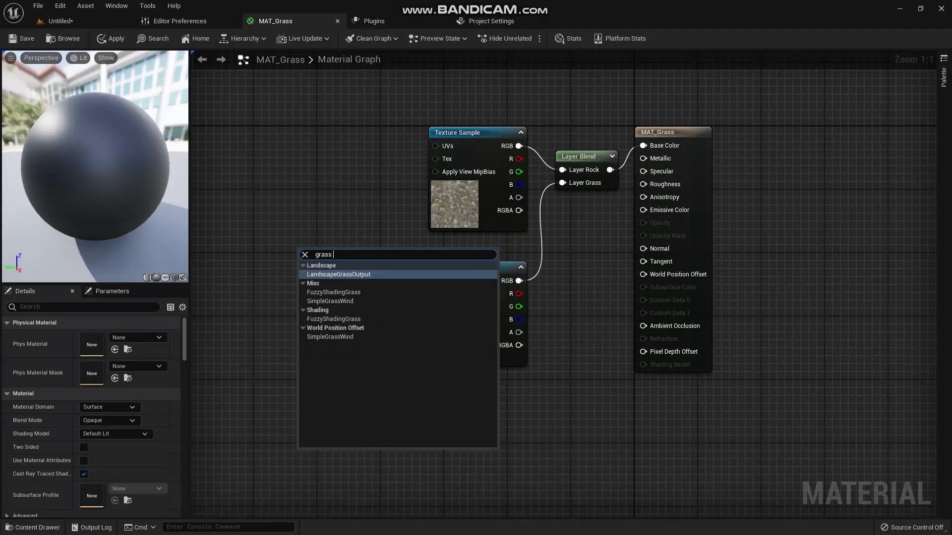
text(o)
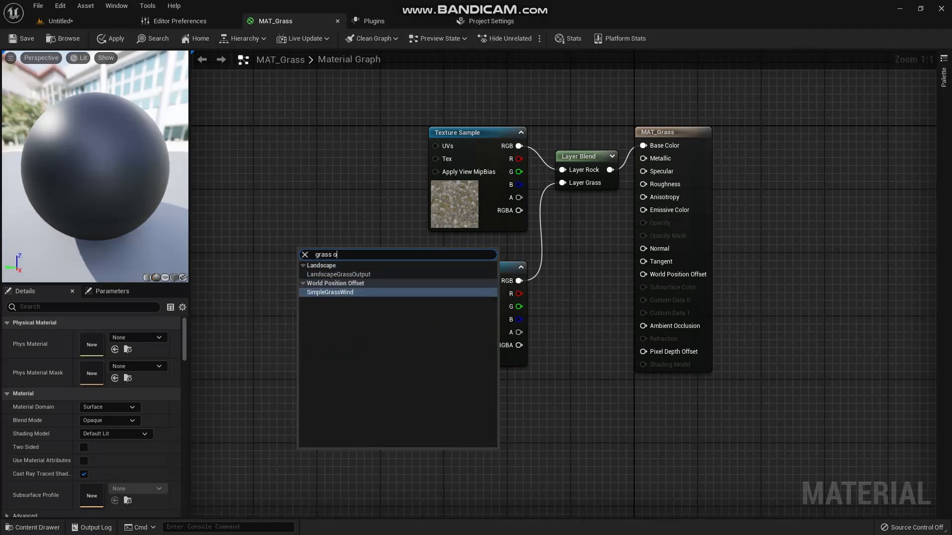
click(339, 274)
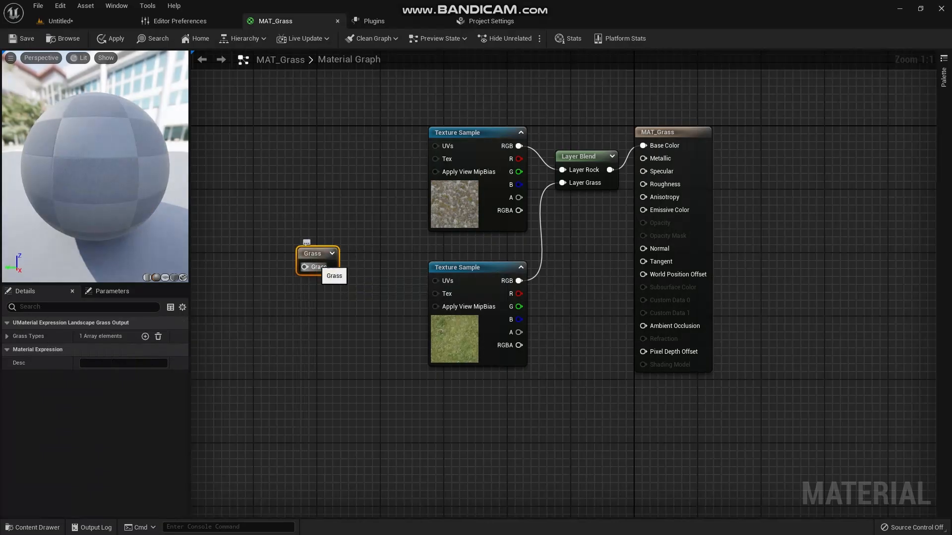
- Assign the NewLandscapeGrassType1 asset from the Foliage folder as the Grass Type of the grass output node's first entry
click(7, 337)
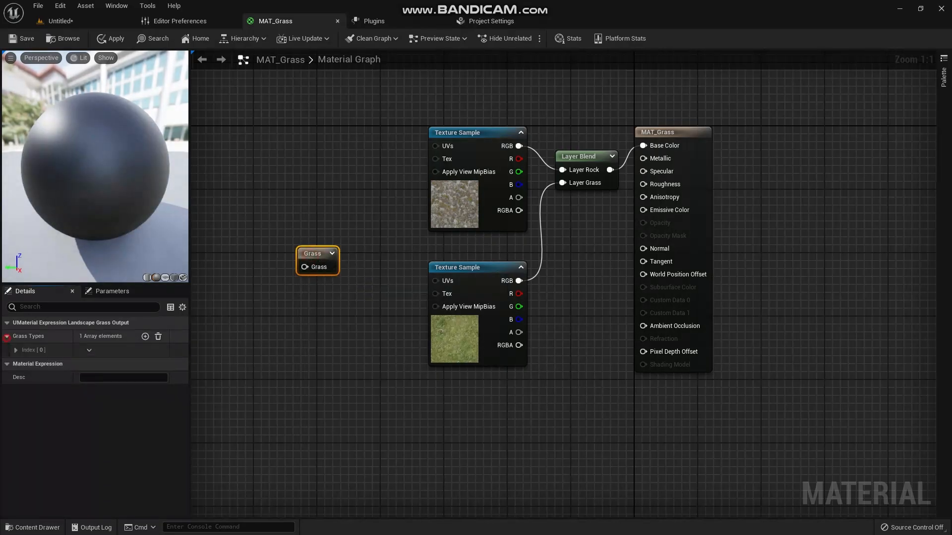
click(15, 351)
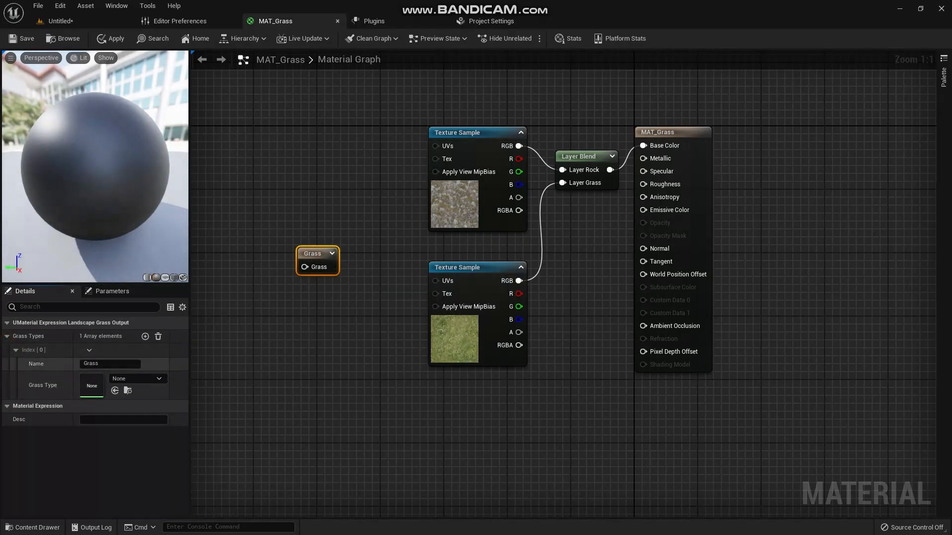
click(33, 528)
click(196, 419)
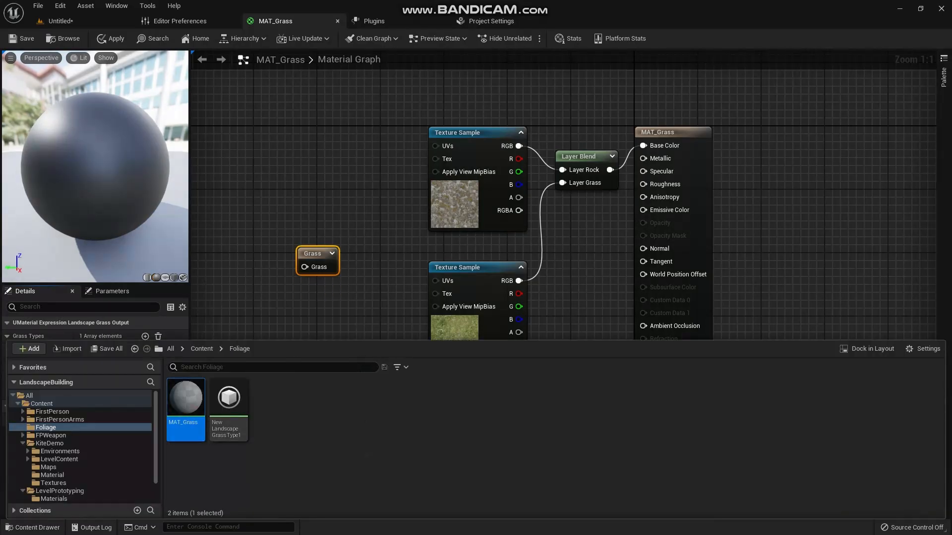
click(236, 418)
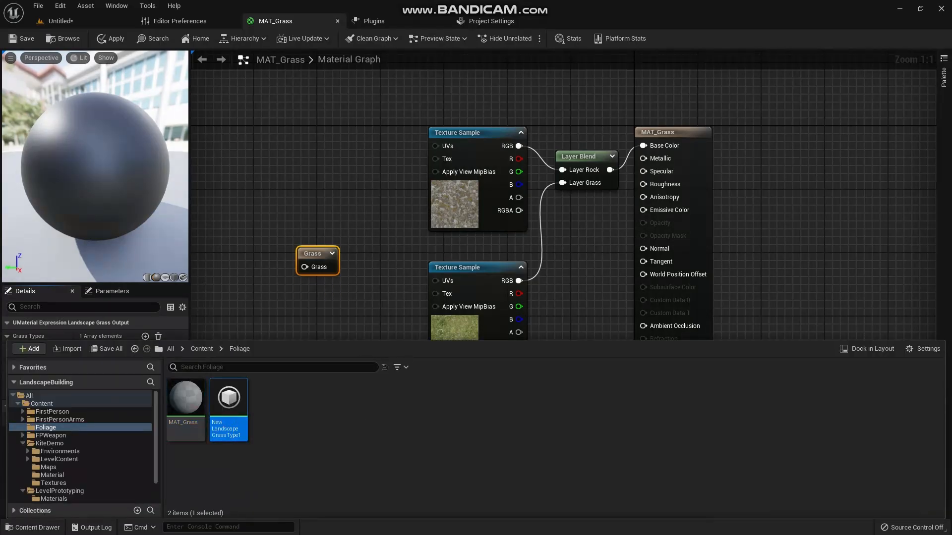
drag(424, 339, 424, 439)
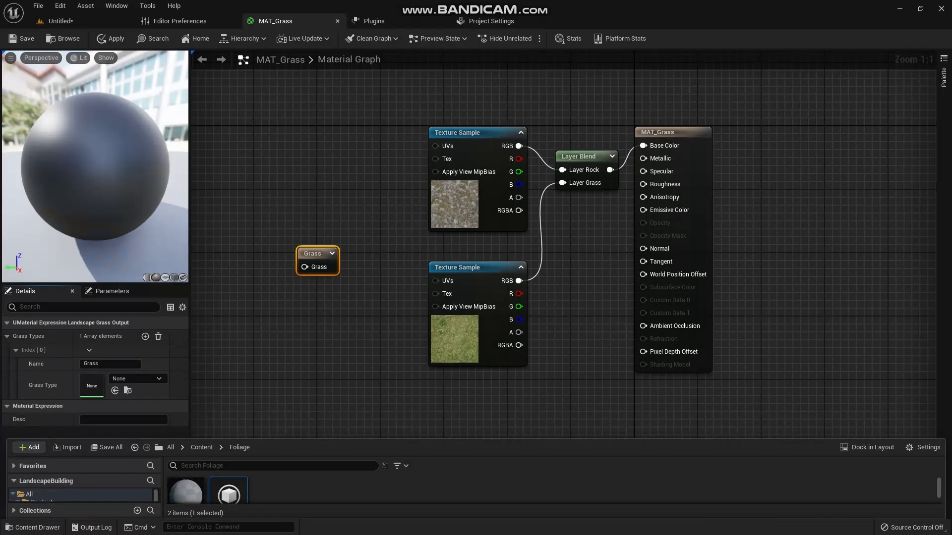
click(115, 391)
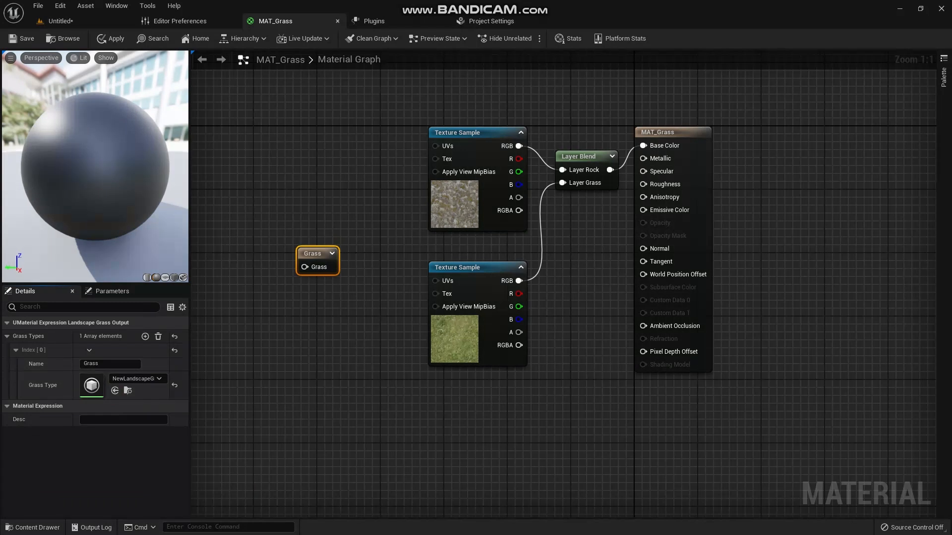
- Shift the grass output node aside and add a LandscapeLayerSample node beside it
drag(306, 253, 342, 236)
right_click(253, 244)
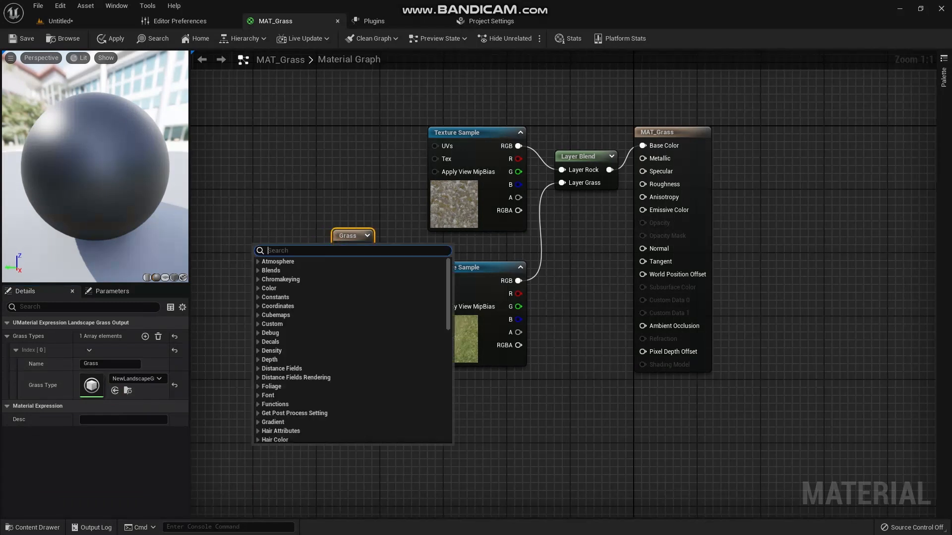
text(landscape)
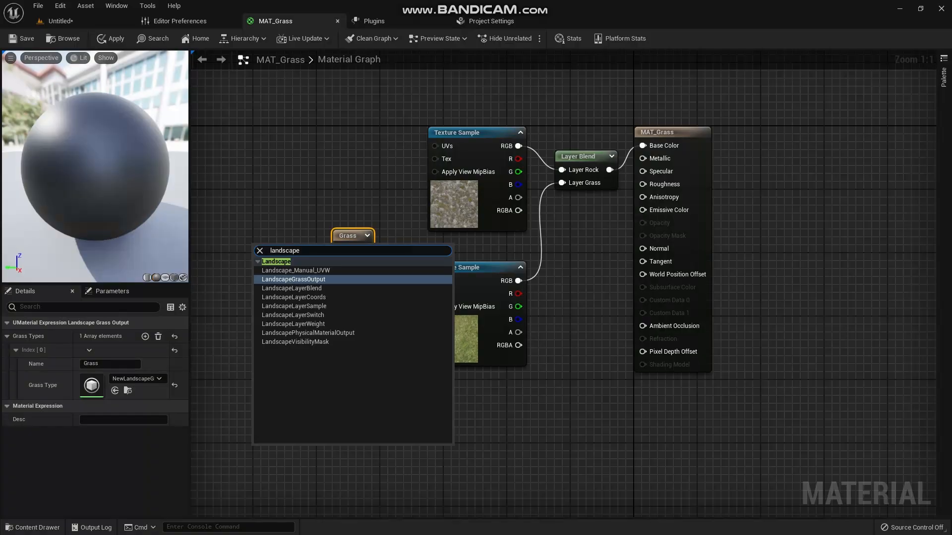
text(la)
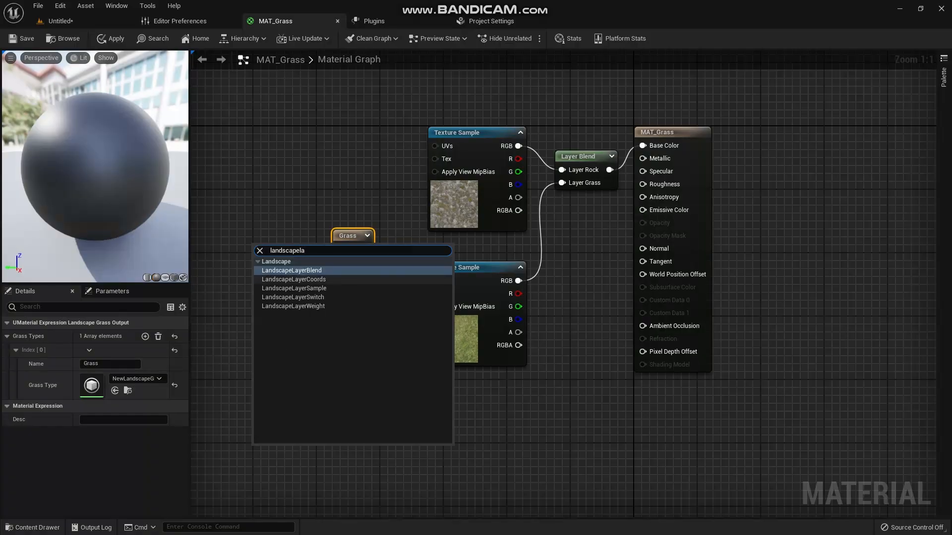
key(Down)
key(Down)
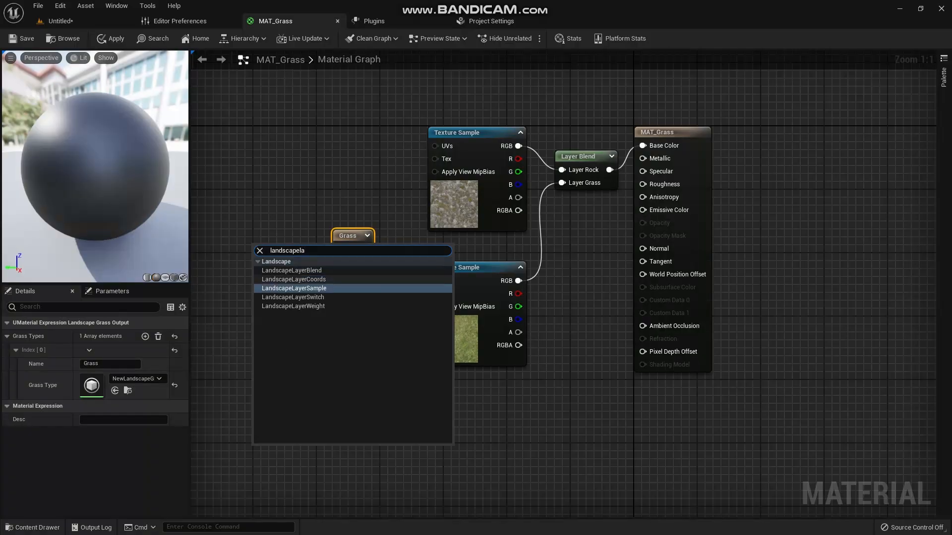
key(Return)
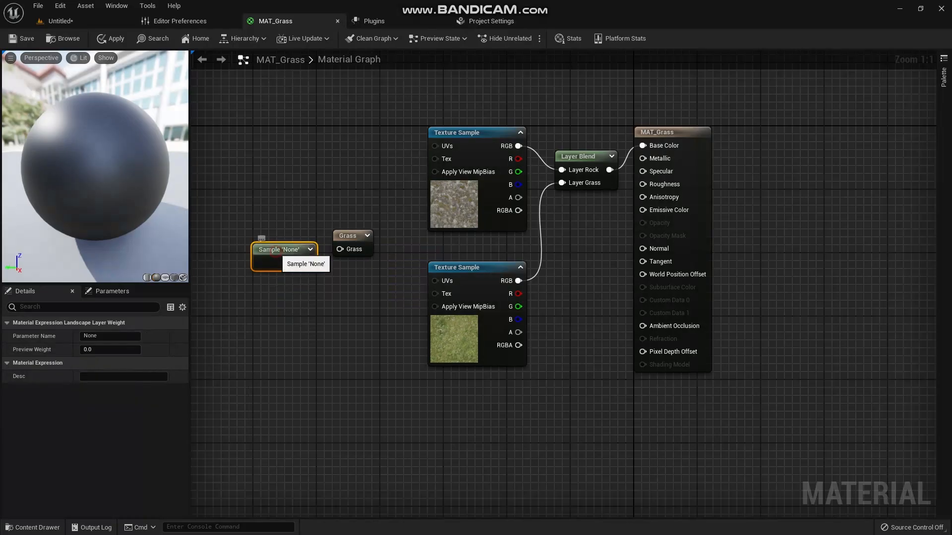
- Set the layer sample node's parameter name to Grass and connect its output to the grass output node's Grass input
click(97, 337)
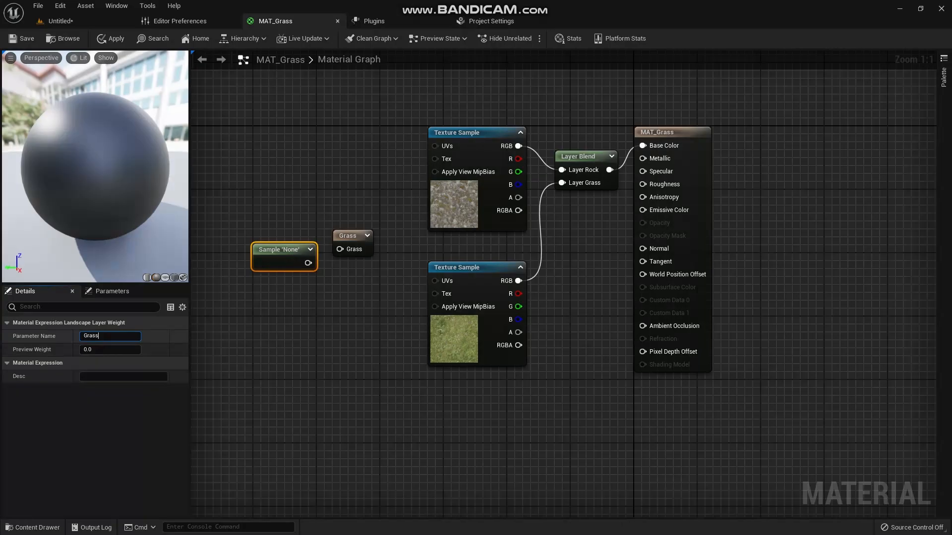
click(291, 304)
drag(286, 249, 340, 249)
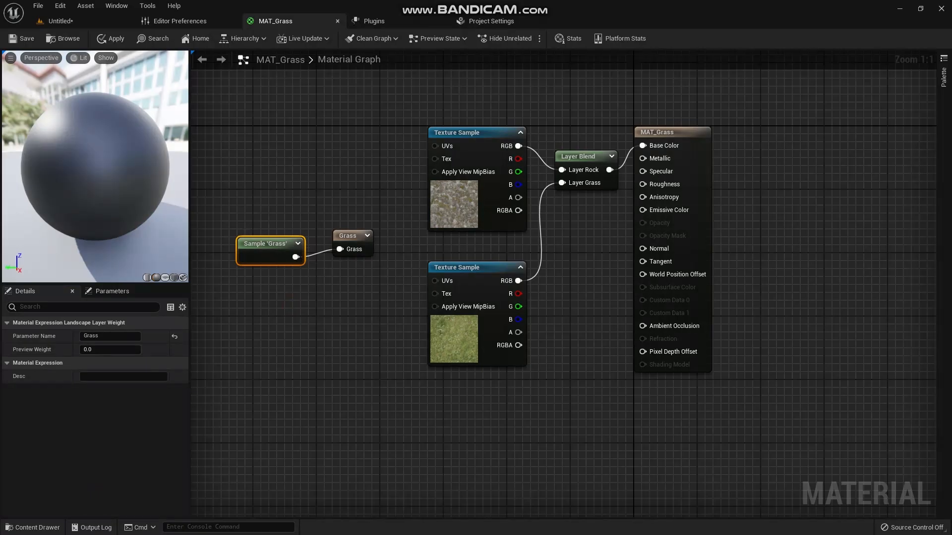
- Rearrange the graph with the layer sample and grass output nodes below Layer Blend and the texture samples farther away, and apply the material
drag(261, 274, 361, 191)
drag(294, 242, 524, 297)
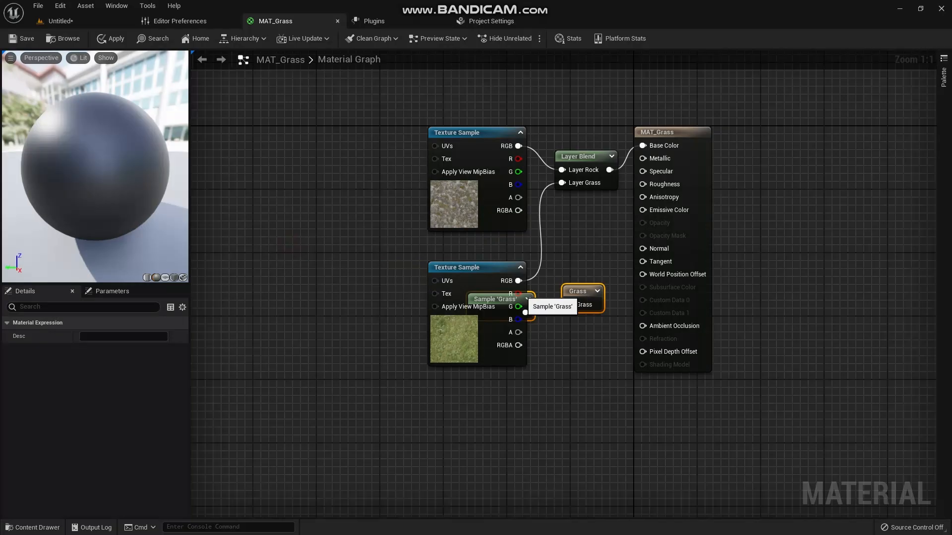
drag(394, 96, 402, 146)
drag(403, 146, 451, 292)
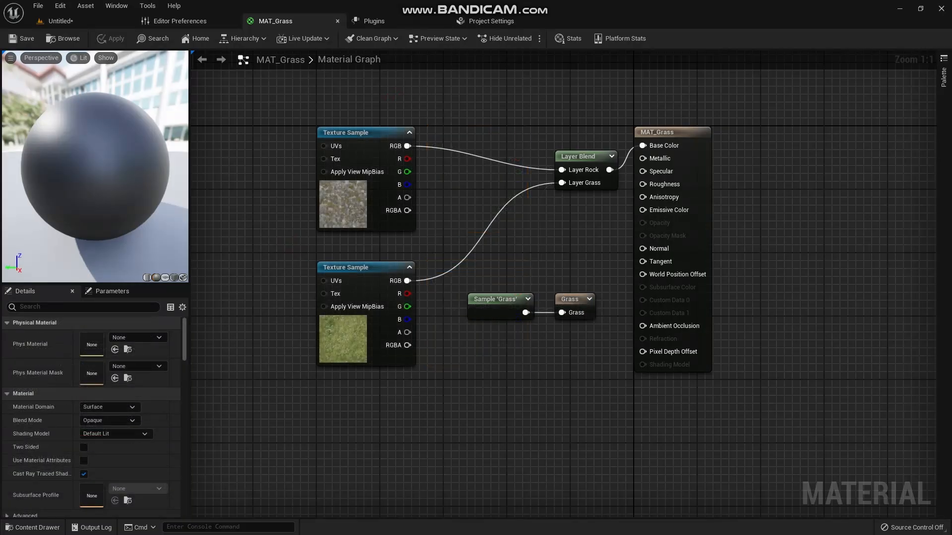
- Return to the level, switch from Landscape mode to Select mode and select the landscape
click(59, 20)
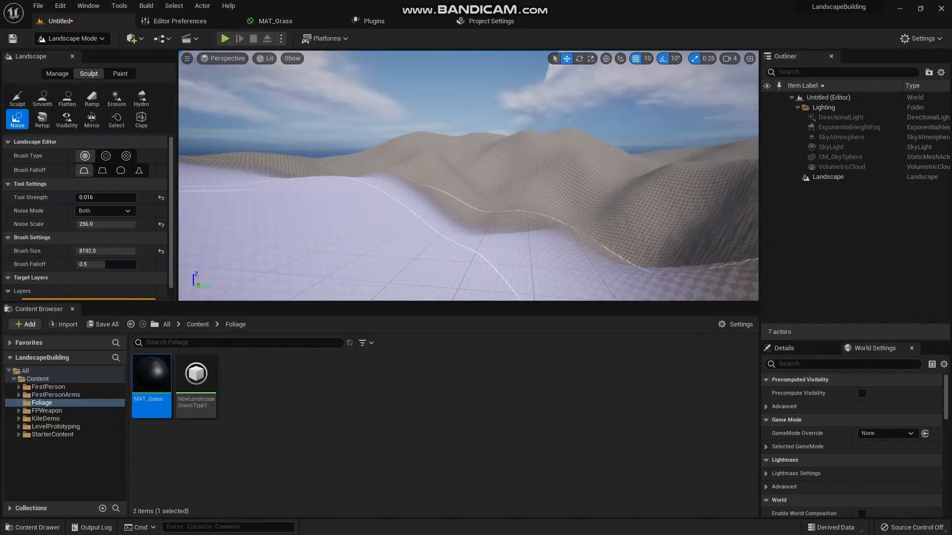
click(308, 398)
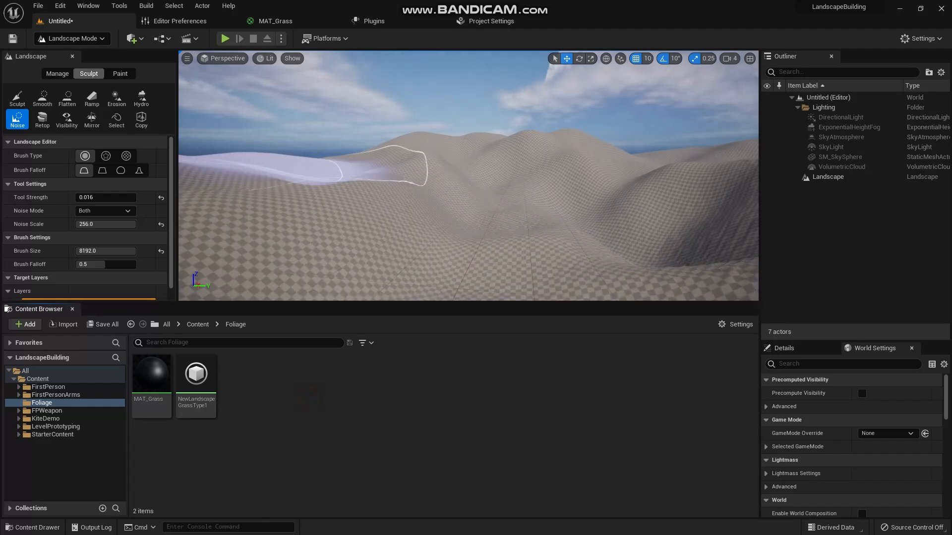
click(72, 56)
click(72, 38)
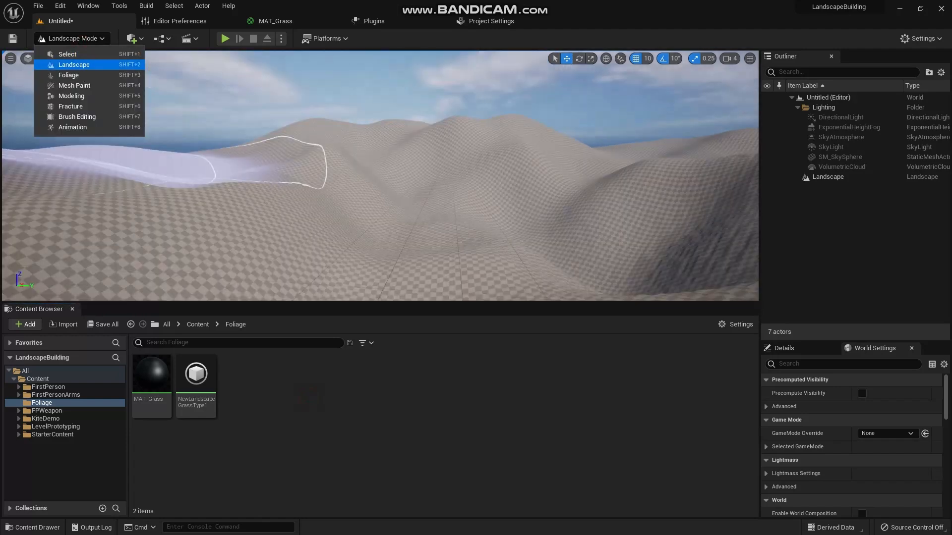
click(59, 55)
scroll(316, 212, down, 3)
click(315, 211)
scroll(316, 211, down, 3)
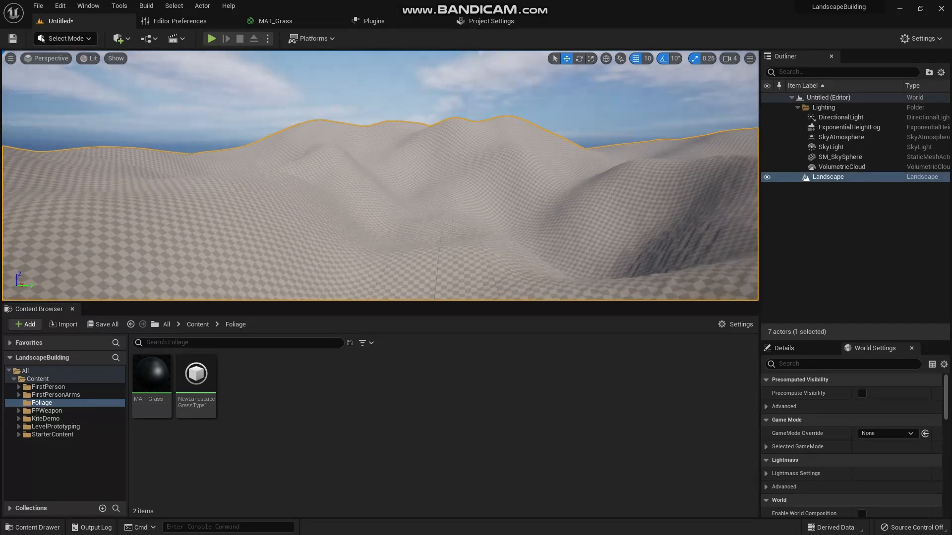
mouse_move(316, 211)
right_down()
mouse_move(347, 231)
mouse_move(337, 228)
mouse_move(347, 198)
mouse_move(359, 218)
mouse_move(327, 215)
right_up()
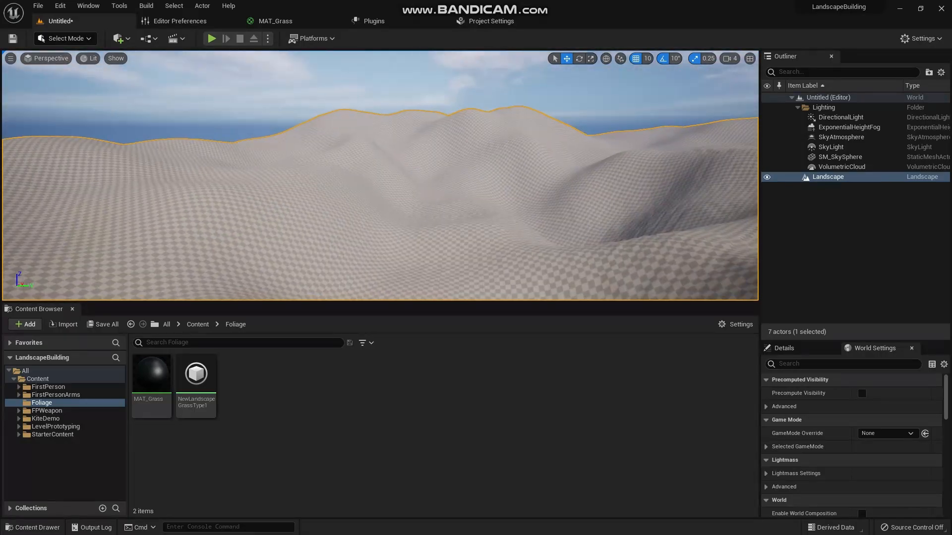
- Assign MAT_Grass as the Landscape Material in the landscape's details
click(783, 348)
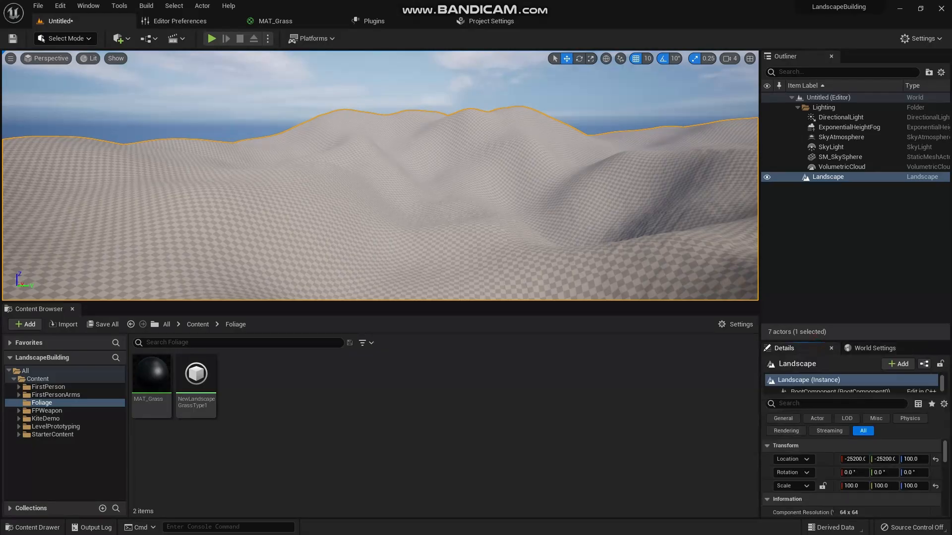
drag(852, 341, 853, 225)
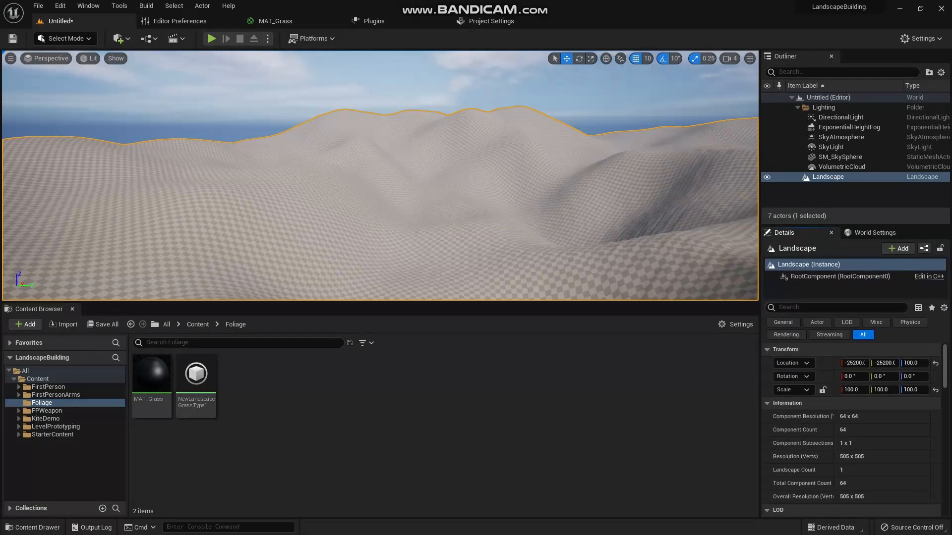
scroll(851, 426, down, 5)
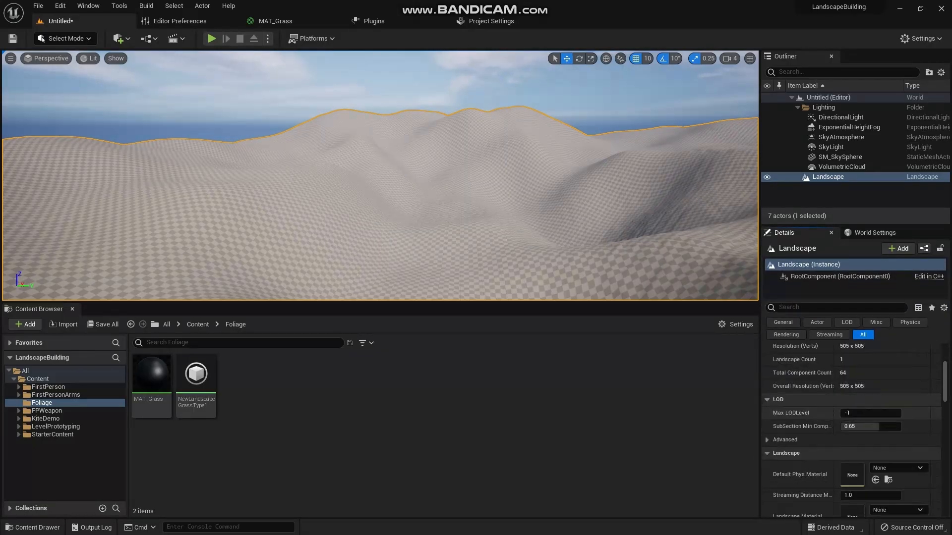
scroll(852, 436, down, 3)
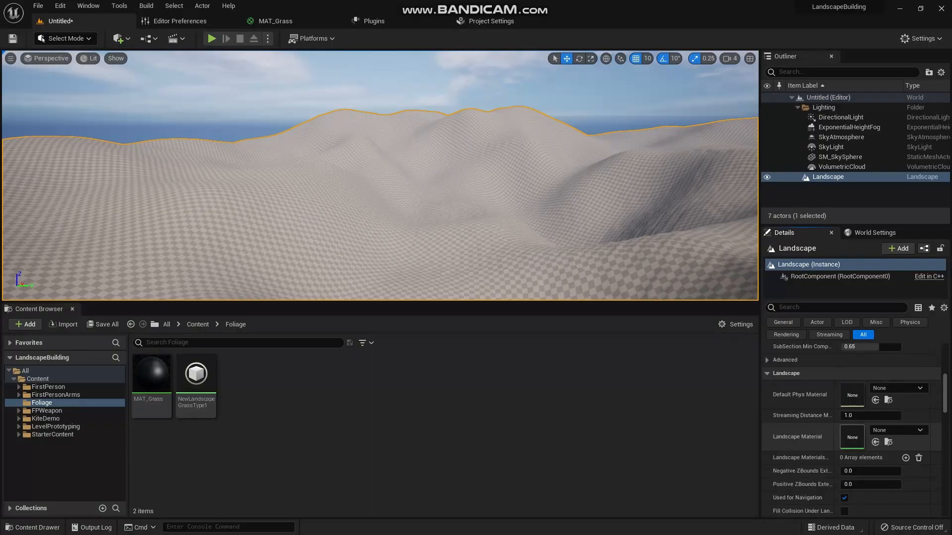
click(162, 384)
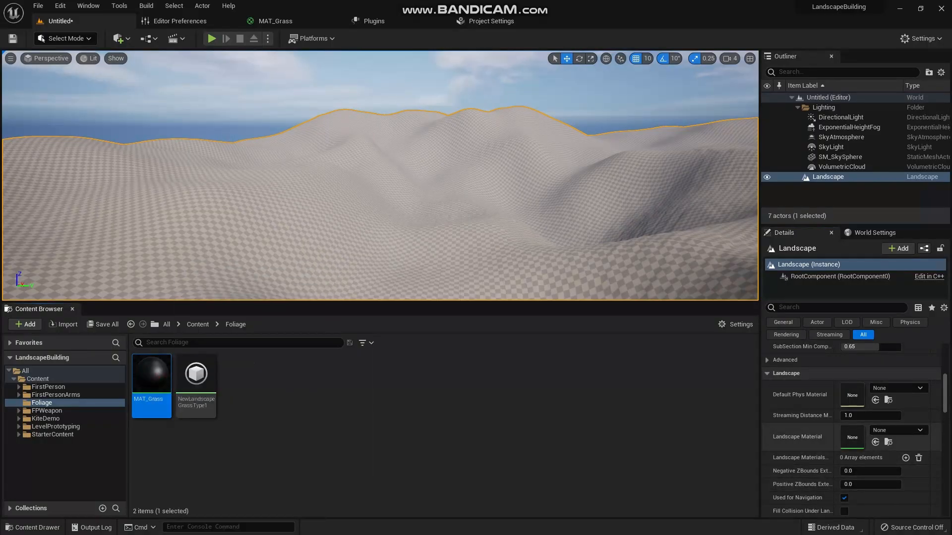
click(876, 442)
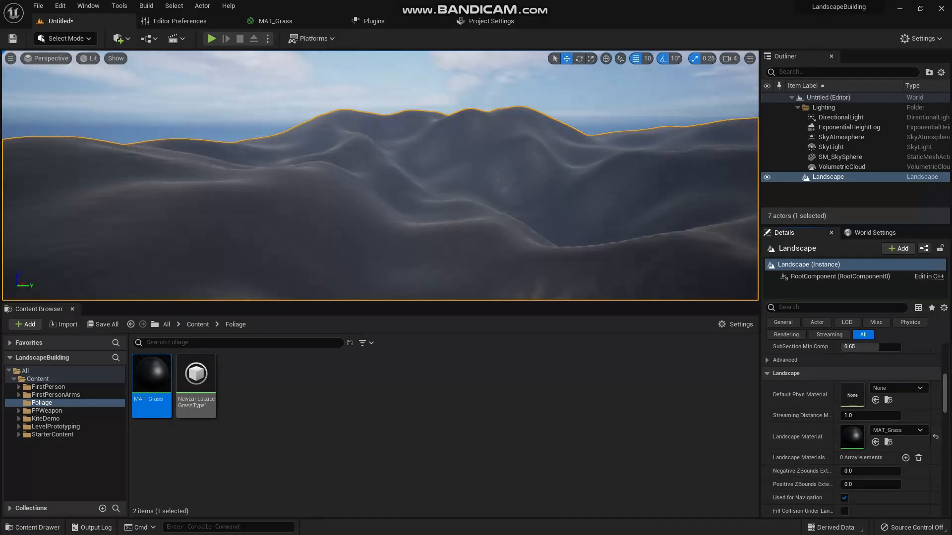
- Switch the level editor back to Landscape mode
click(65, 38)
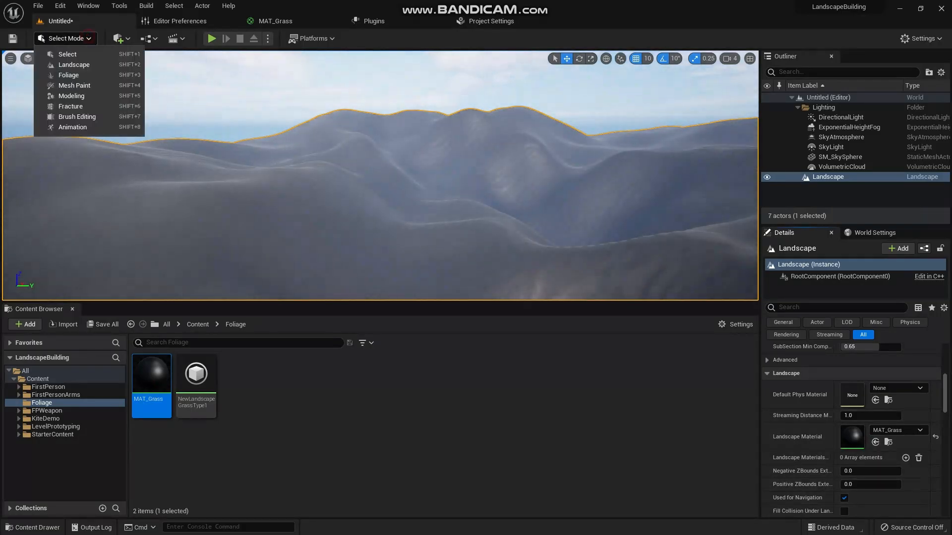
click(69, 65)
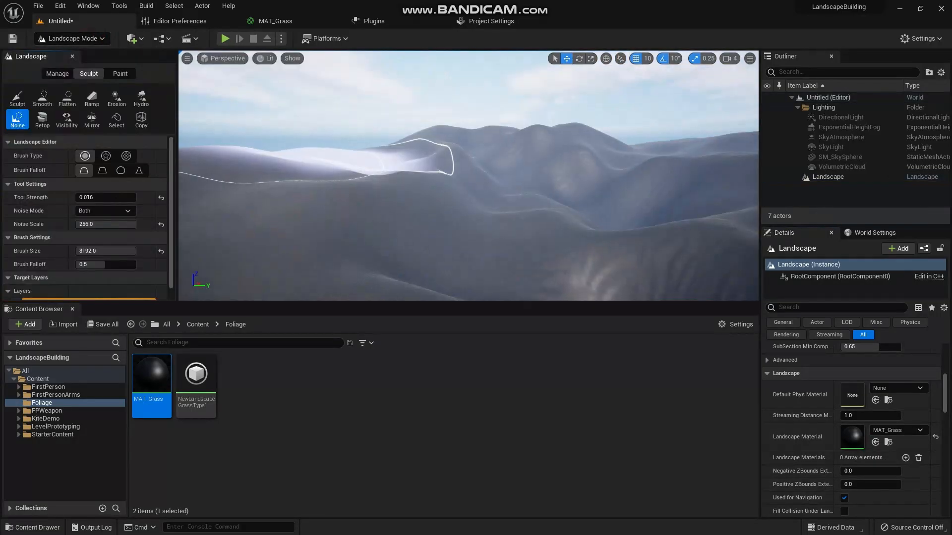
- Switch the landscape tools to Paint and set the Tool Strength to 0.01
drag(177, 198, 180, 198)
scroll(99, 213, down, 1)
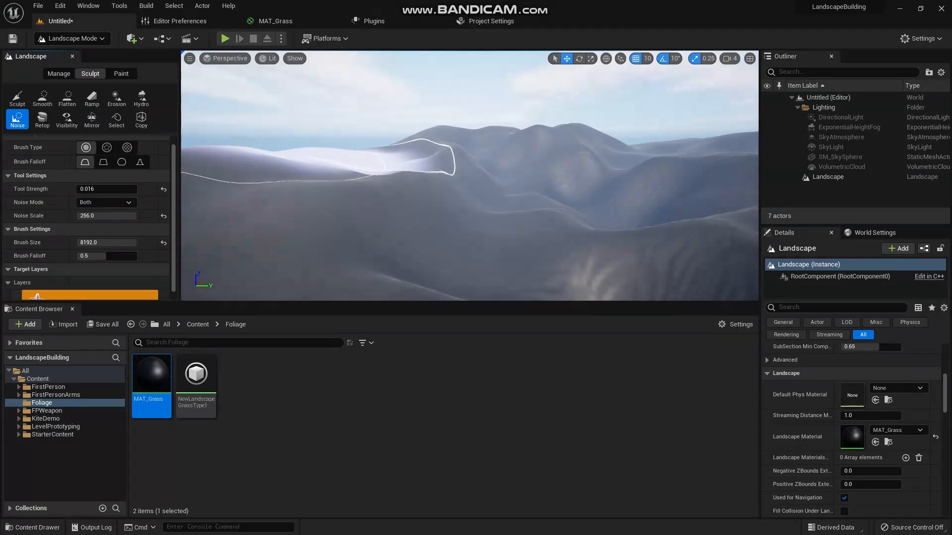
click(121, 73)
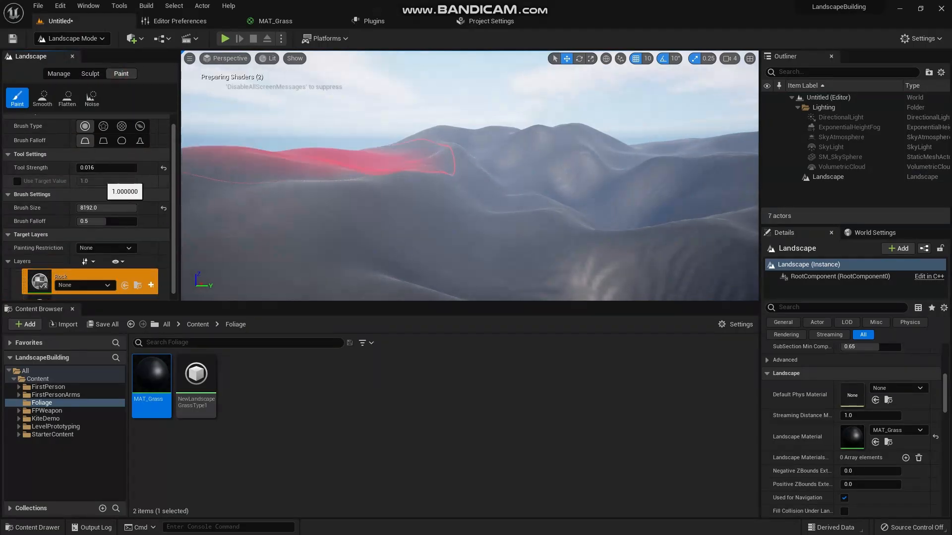
click(107, 167)
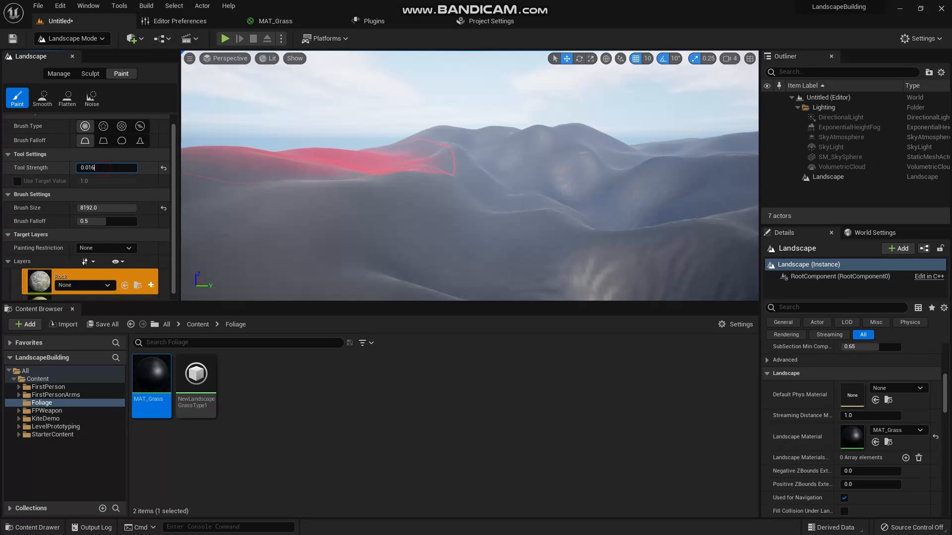
key(Return)
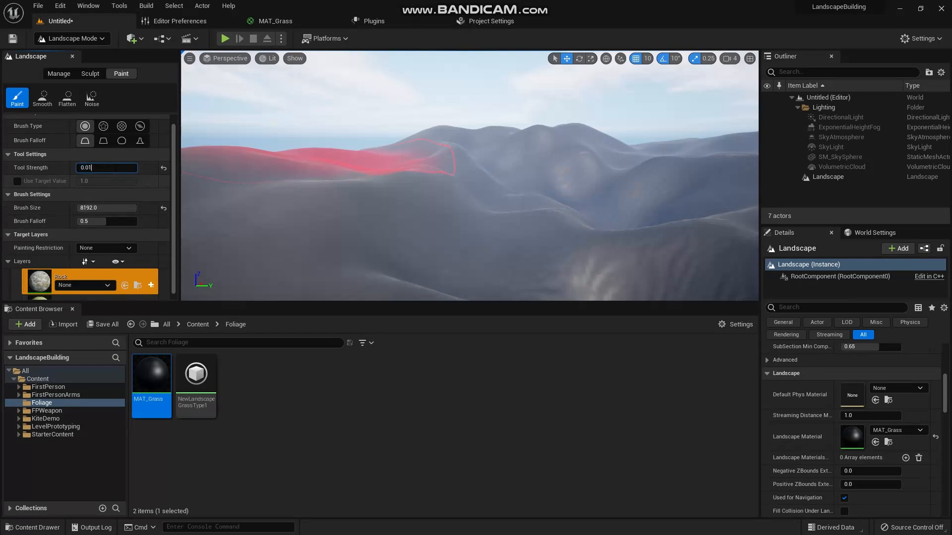
- Set the paint tool's Brush Size to 50000
scroll(89, 208, down, 1)
scroll(106, 201, down, 1)
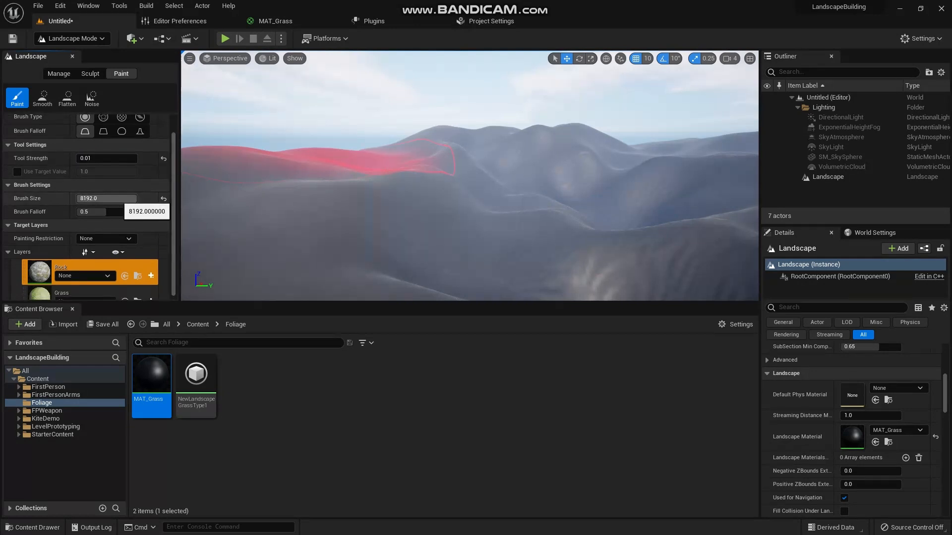
click(118, 199)
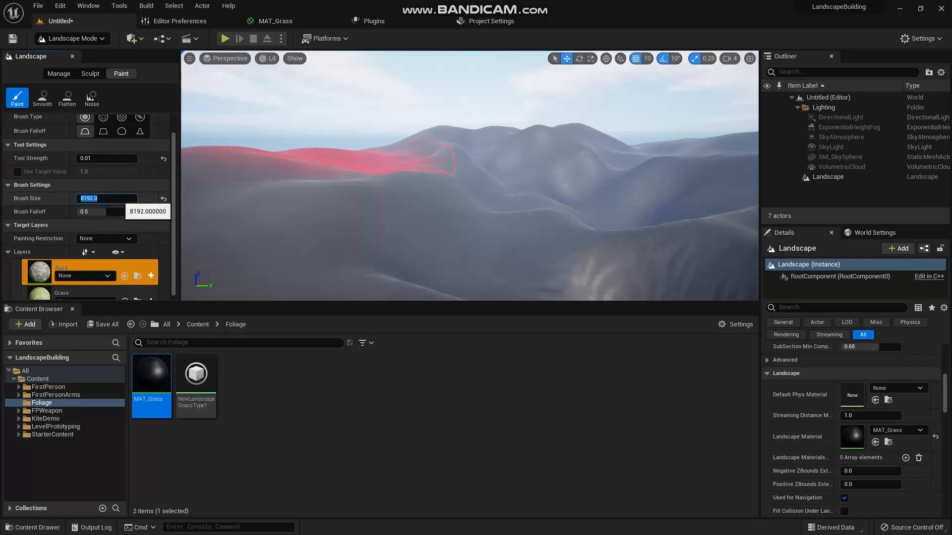
text(50000)
key(Return)
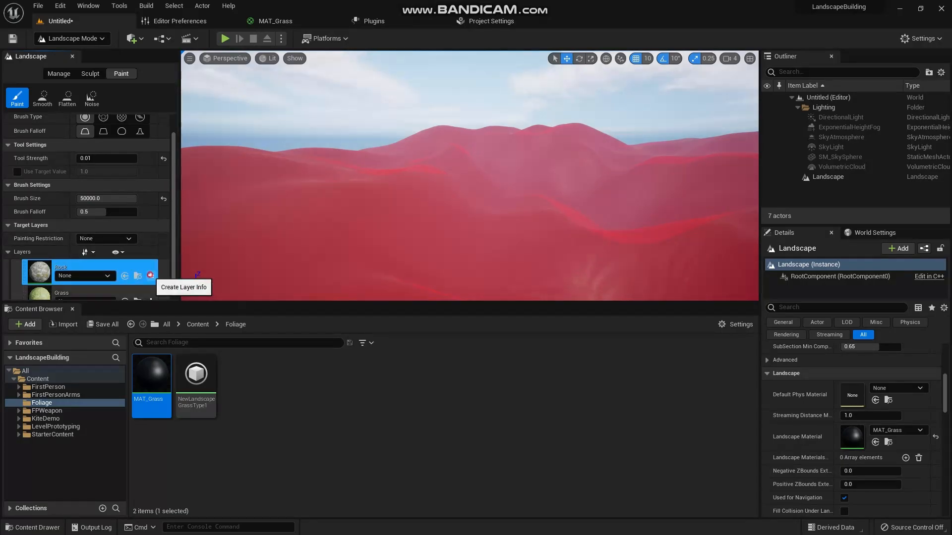
- Try to paint the Rock layer across the landscape
click(151, 276)
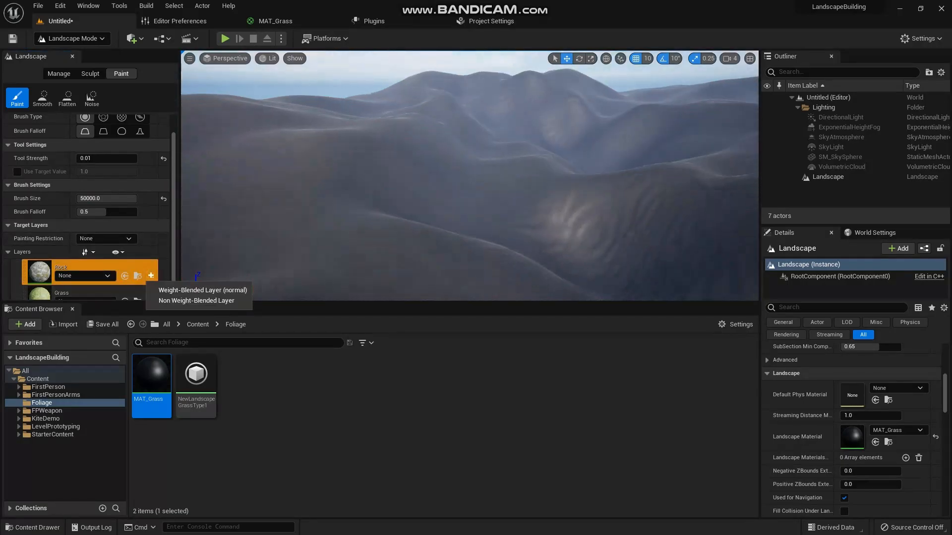
mouse_move(469, 175)
right_down()
mouse_move(480, 201)
mouse_move(545, 201)
right_up()
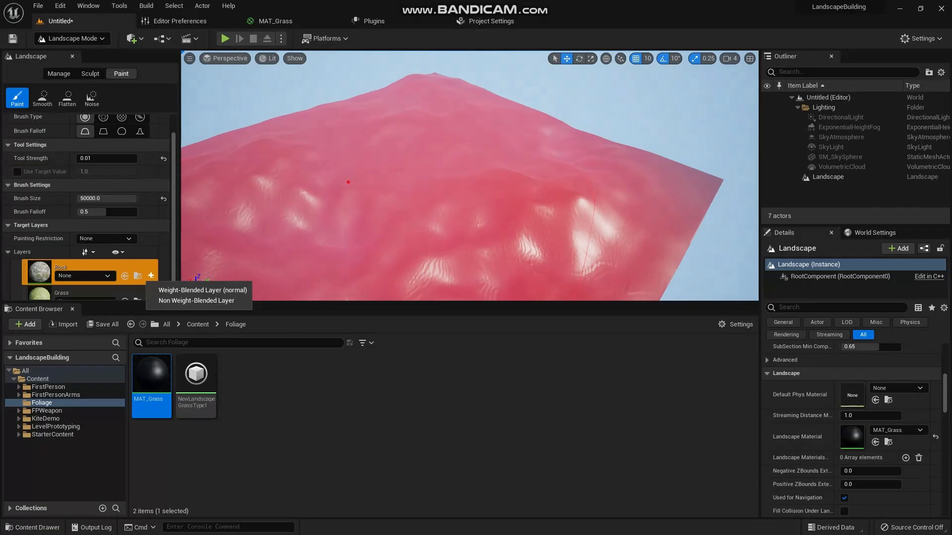
click(348, 181)
click(594, 293)
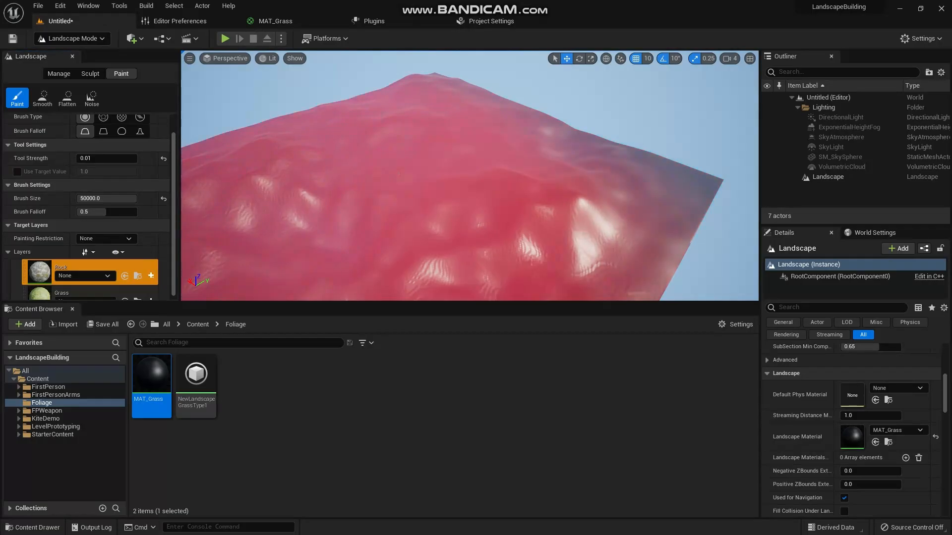
click(367, 209)
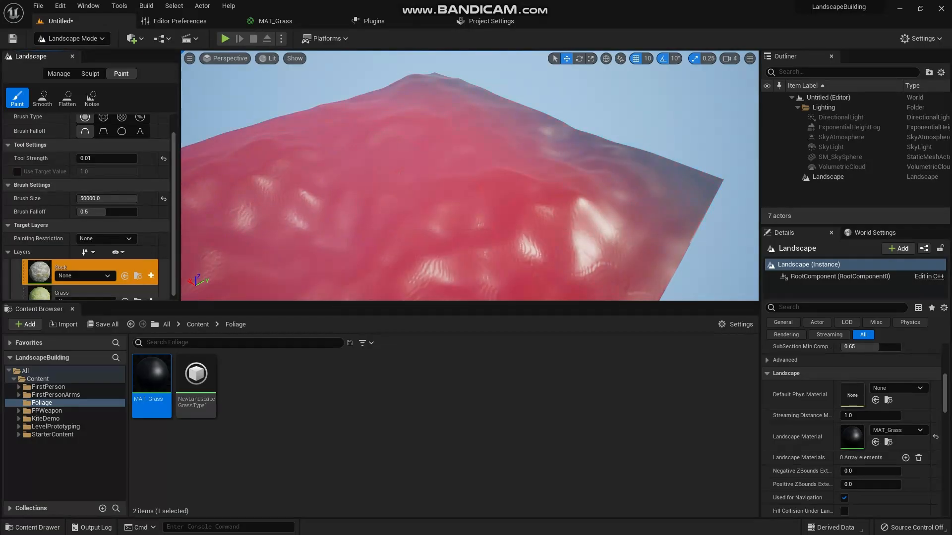
- Create a weight-blended layer info for the Rock layer and save it as Rock_LayerInfo in Untitled_1_sharedassets
click(151, 275)
scroll(115, 233, down, 1)
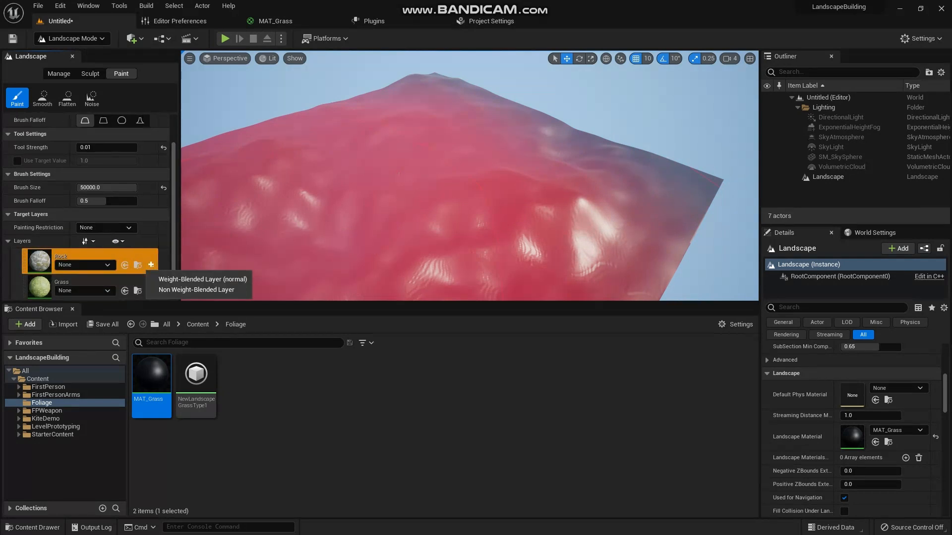
key(Escape)
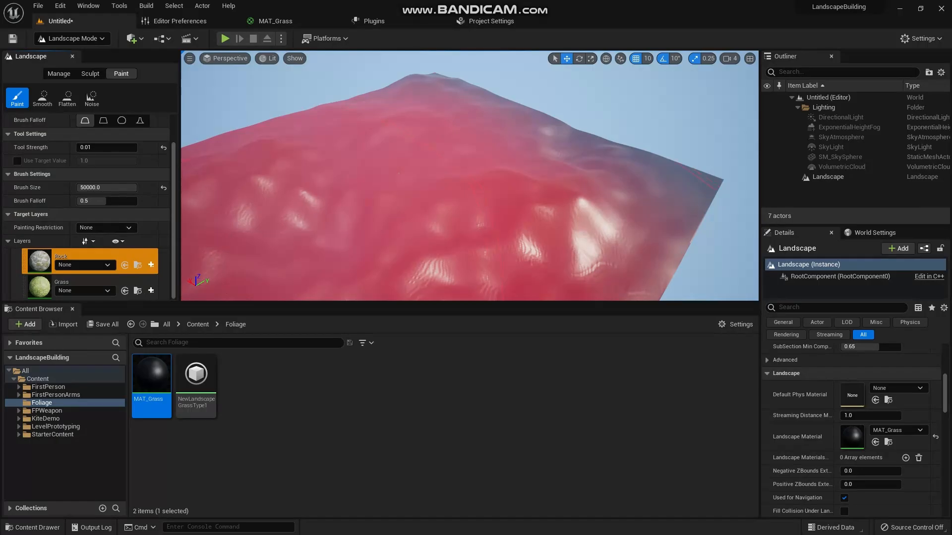
click(151, 264)
click(189, 274)
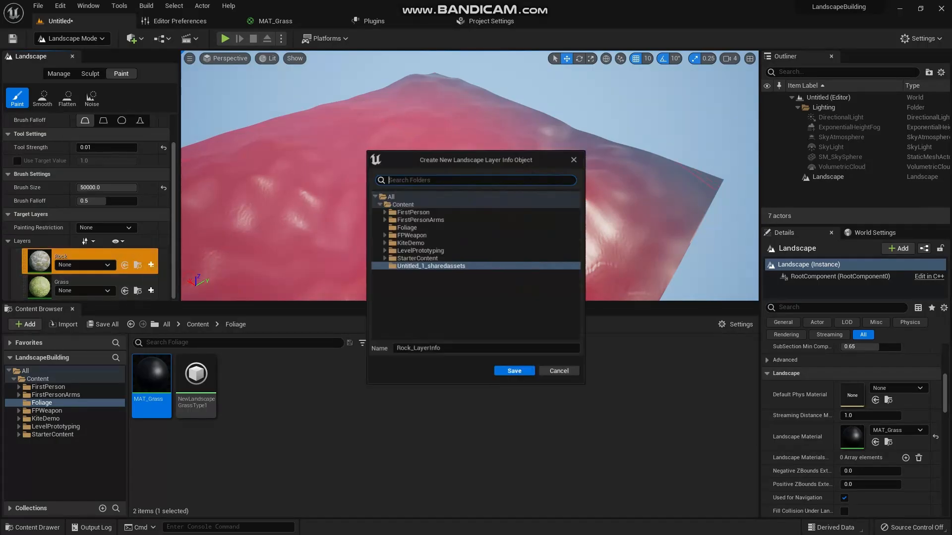
key(Return)
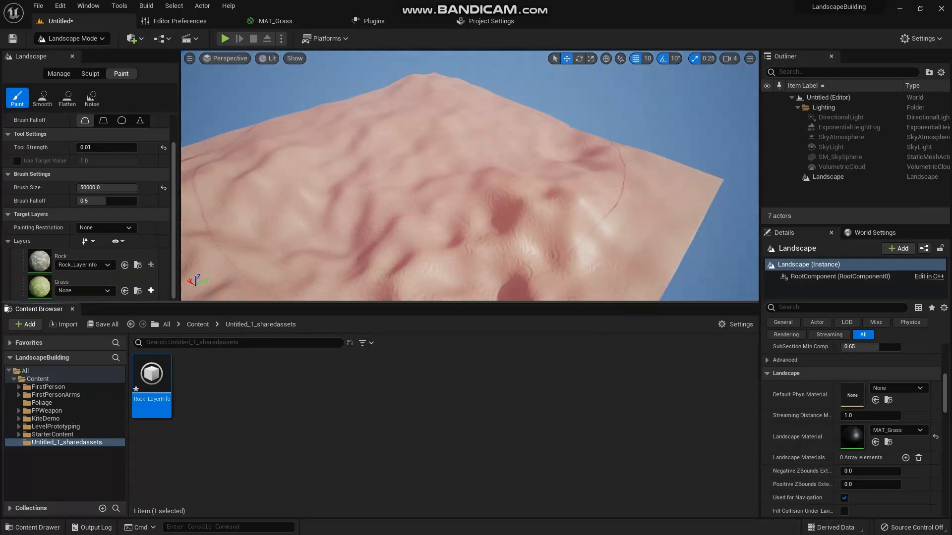
- Try to paint on the landscape with only the Rock layer info created
click(287, 163)
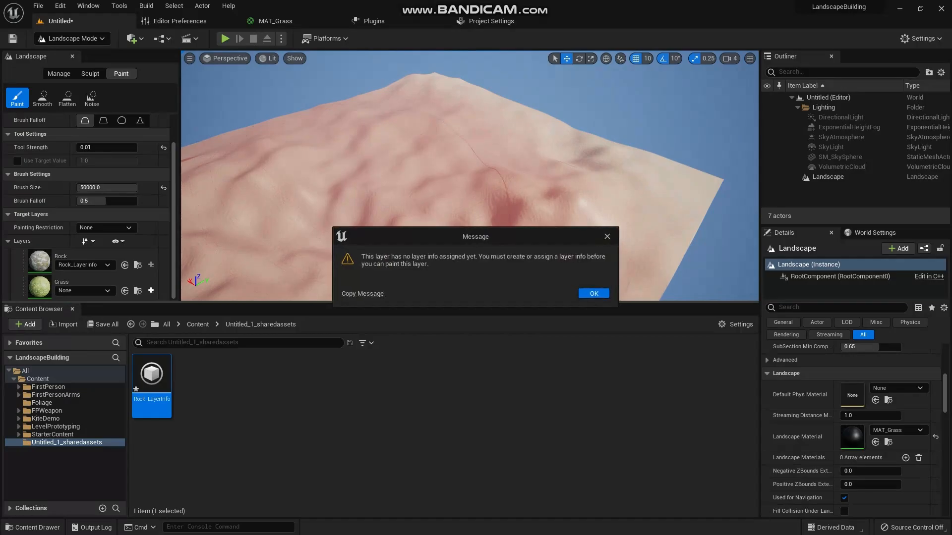
click(593, 294)
click(454, 211)
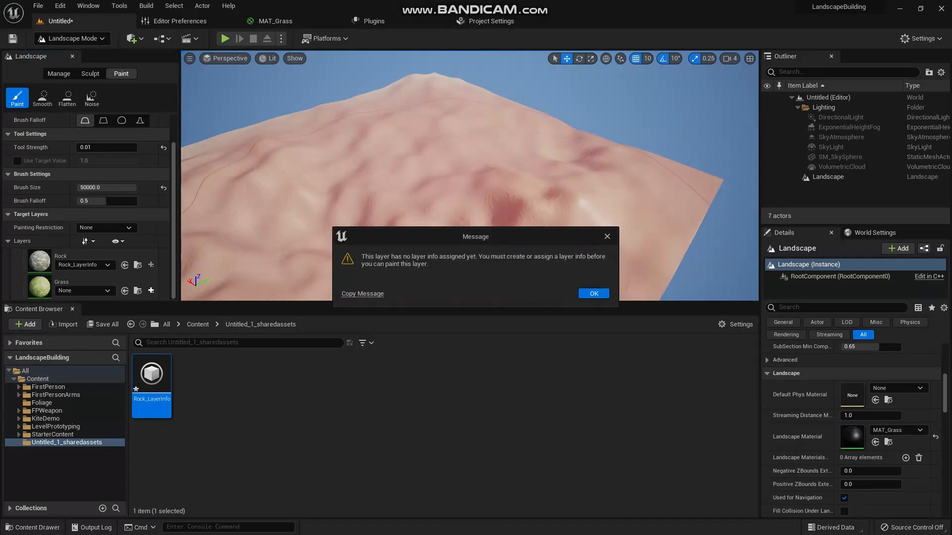
click(594, 293)
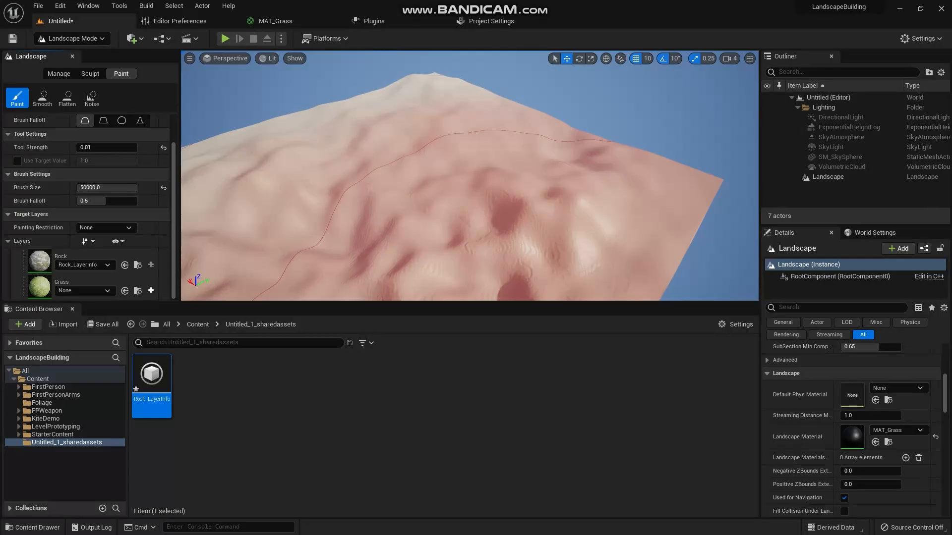
- Create a weight-blended layer info for the Grass layer and save it as Grass_LayerInfo in Untitled_1_sharedassets
click(151, 291)
click(203, 305)
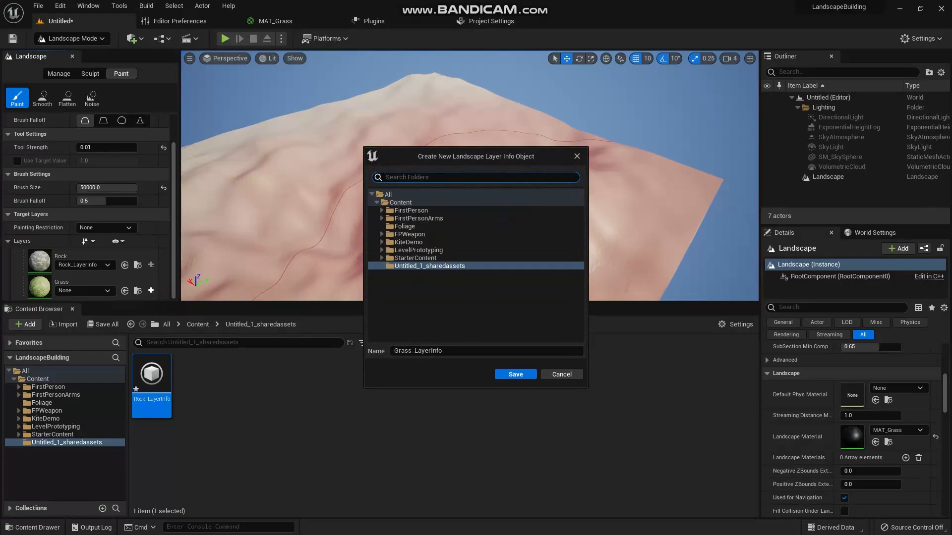
click(515, 374)
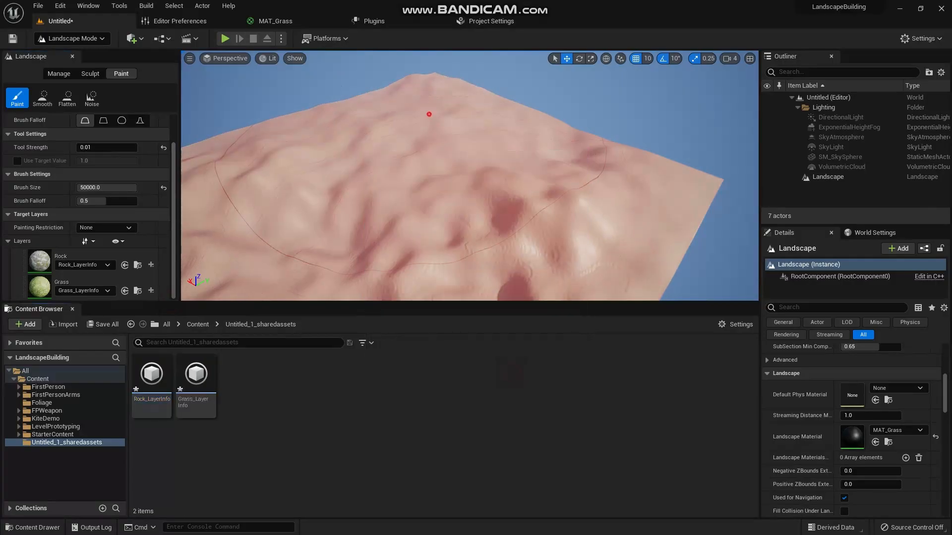
click(594, 293)
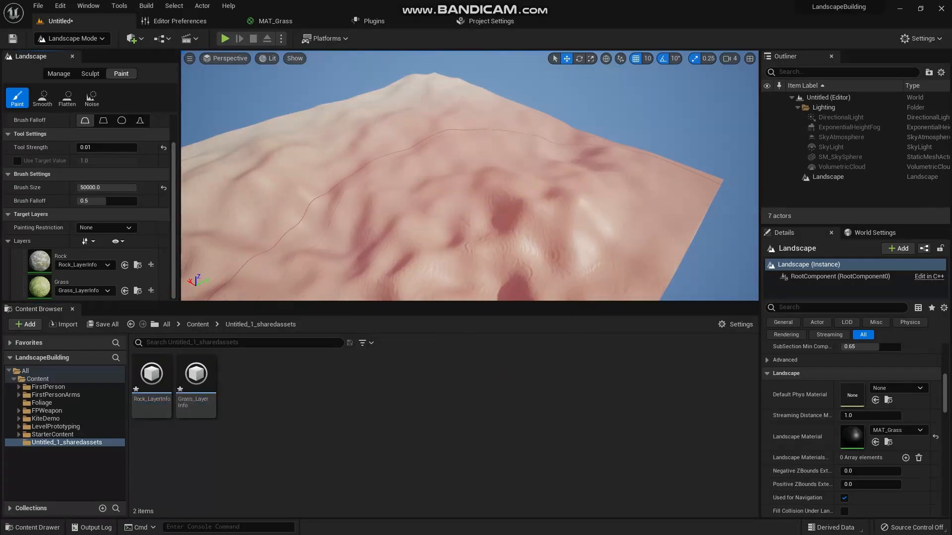
- Select the Rock layer as the paint target and paint it across the landscape
click(74, 257)
mouse_move(377, 164)
mouse_down()
mouse_move(457, 109)
mouse_move(427, 154)
mouse_up()
mouse_move(436, 168)
right_down()
mouse_move(337, 203)
mouse_move(347, 134)
mouse_move(387, 119)
right_up()
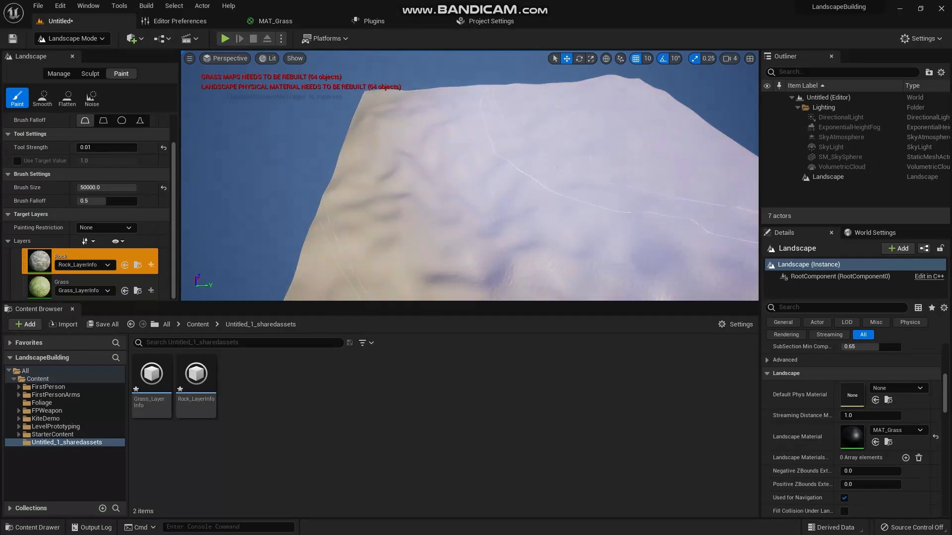
mouse_move(506, 214)
mouse_down()
mouse_move(407, 169)
mouse_move(605, 133)
mouse_move(525, 218)
mouse_move(535, 159)
mouse_move(486, 228)
mouse_move(456, 158)
mouse_up()
- Paint the Grass layer over the landscape and set the Brush Size to 8192
click(99, 283)
mouse_move(486, 99)
mouse_down()
mouse_move(476, 199)
mouse_move(409, 134)
mouse_up()
mouse_move(99, 188)
mouse_down()
mouse_move(89, 188)
mouse_move(135, 187)
mouse_up()
alt+drag(353, 159, 408, 161)
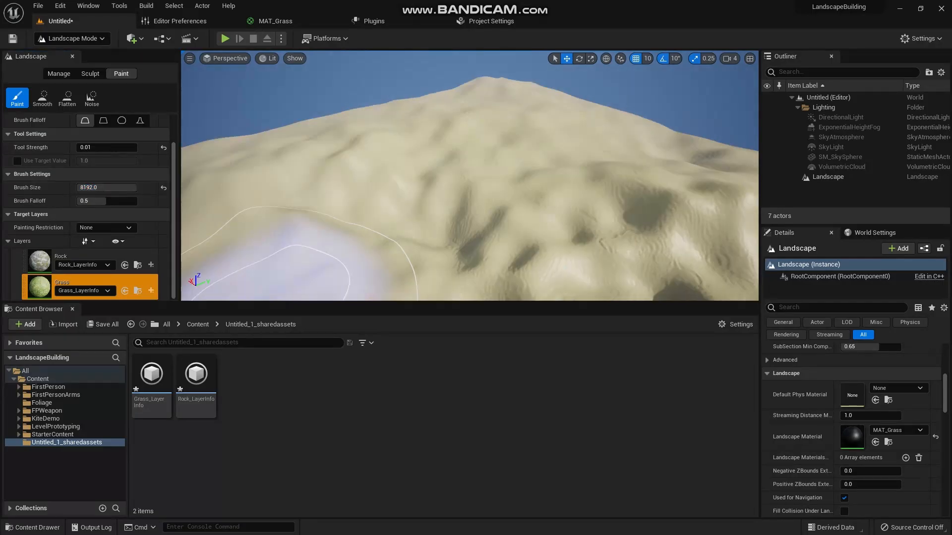
key(w)
mouse_move(287, 278)
right_down()
mouse_move(347, 283)
mouse_move(308, 332)
mouse_move(312, 228)
mouse_move(302, 235)
mouse_move(342, 233)
mouse_move(340, 258)
right_up()
key(w)
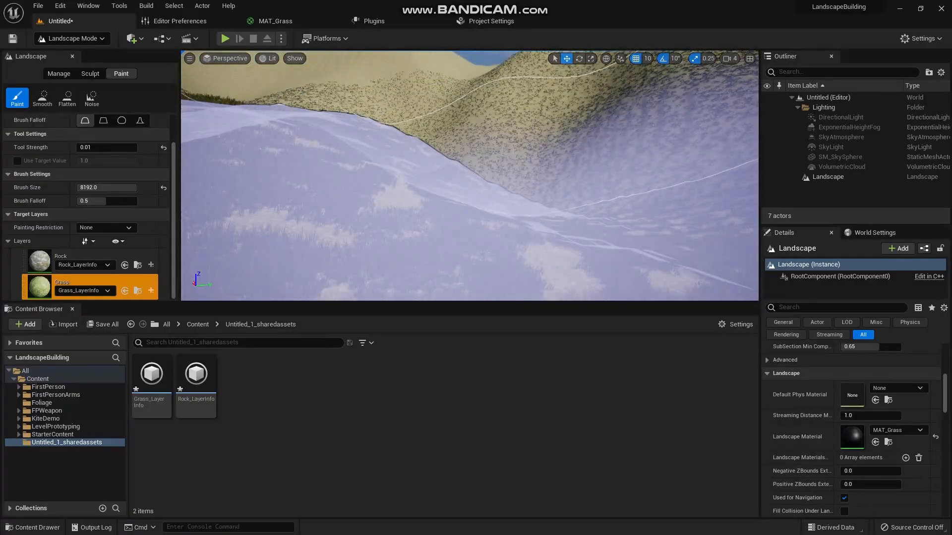
- Switch the level editor to Select mode and inspect the generated grass on the hills up close
click(69, 38)
click(64, 49)
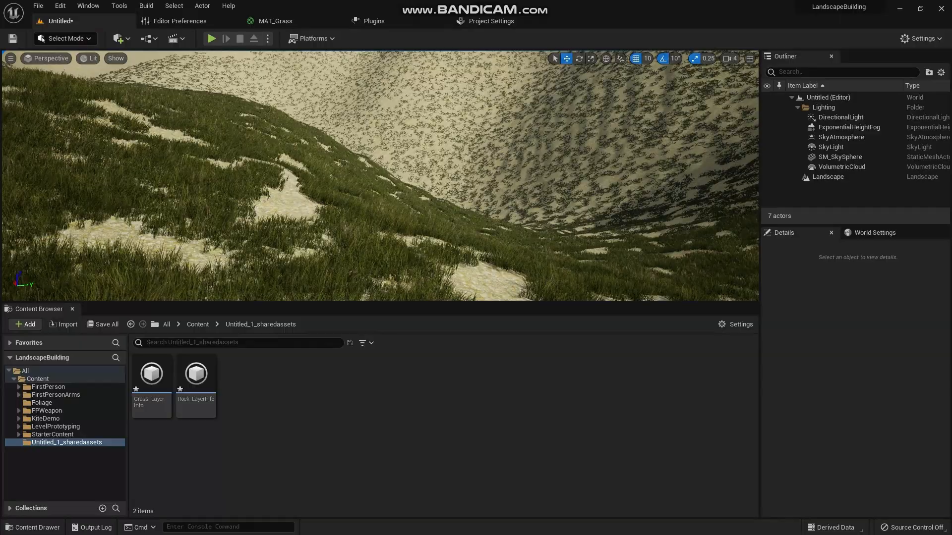
key(w)
right_drag(379, 176, 479, 166)
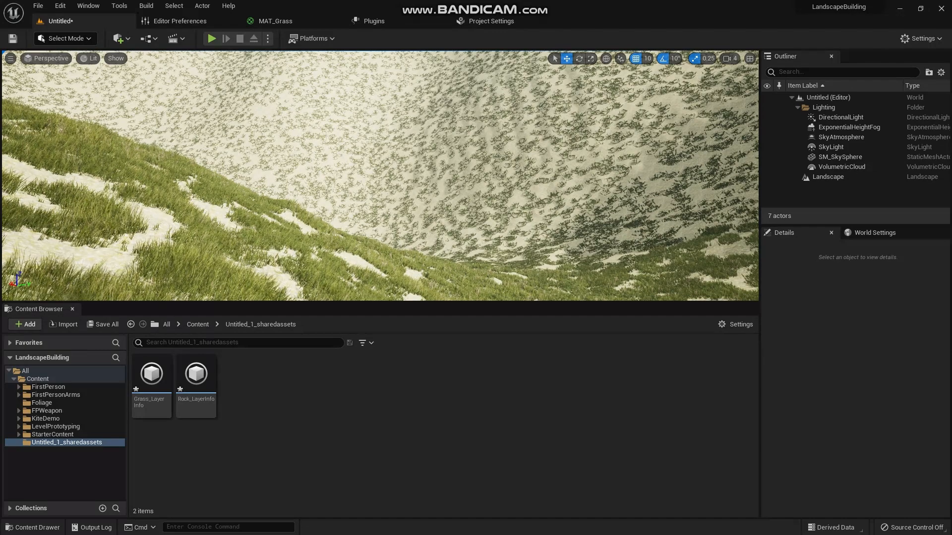
right_drag(379, 176, 340, 223)
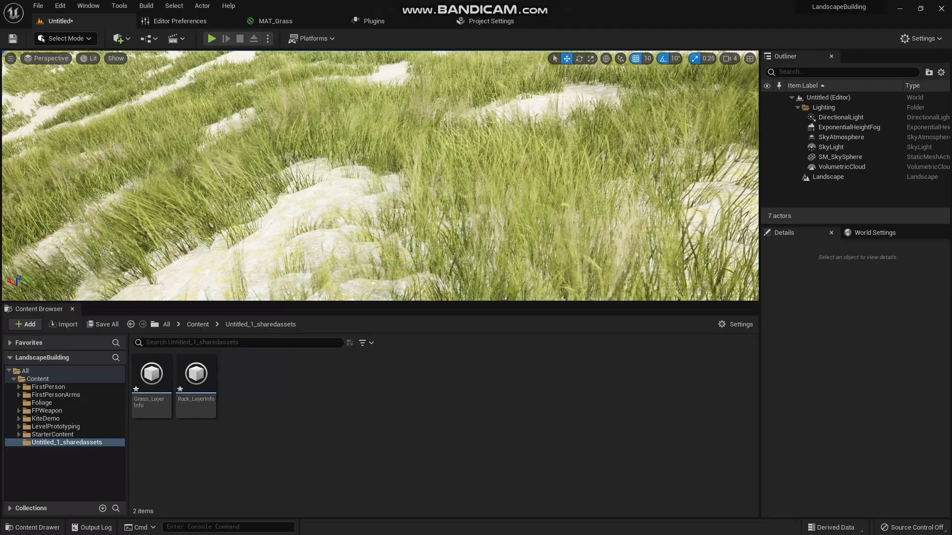
right_drag(380, 176, 400, 149)
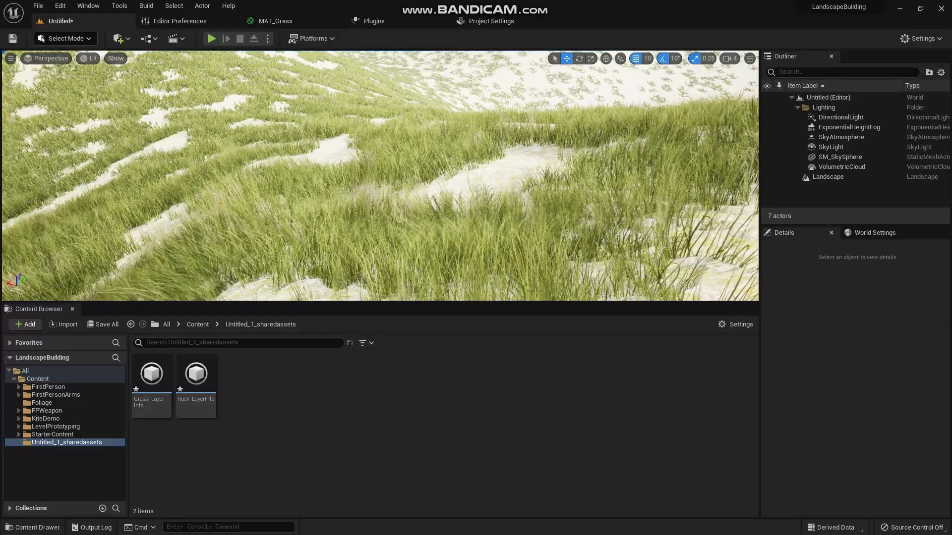
- Search the Editor Preferences for foliage settings, check the experimental Foliage section, and return to the level
click(60, 6)
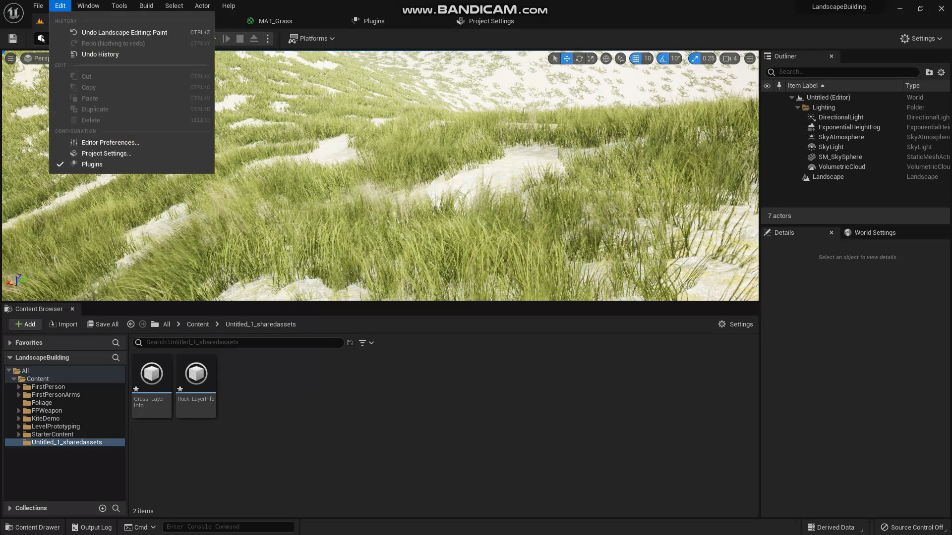
click(110, 142)
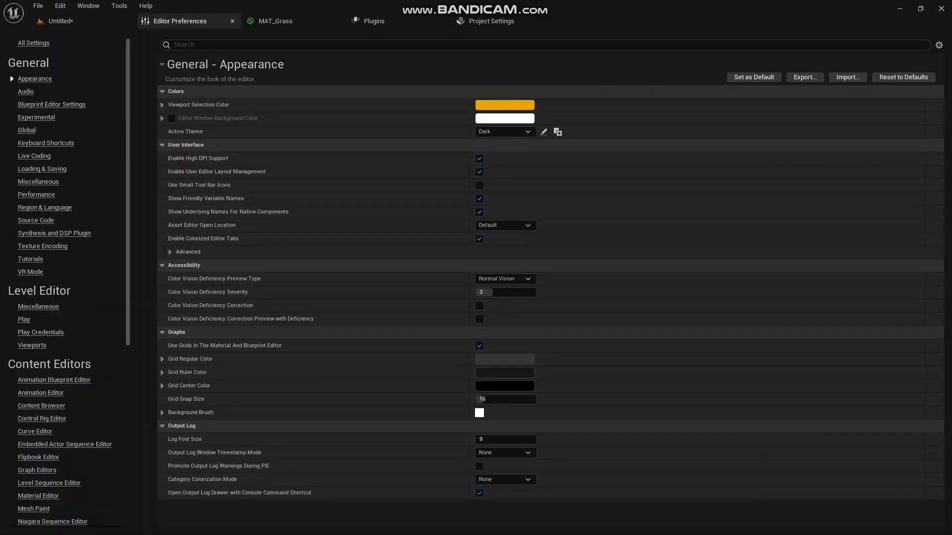
scroll(69, 282, down, 5)
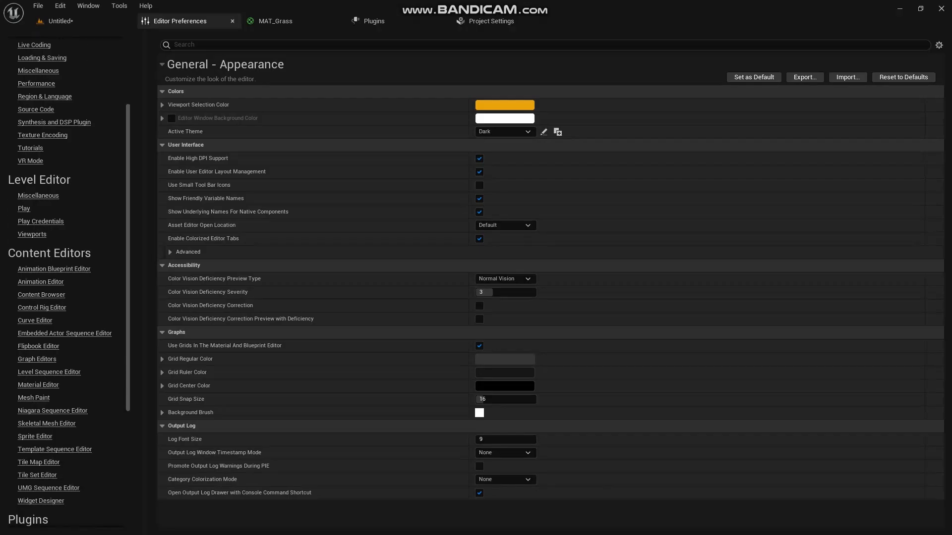
scroll(70, 278, down, 1)
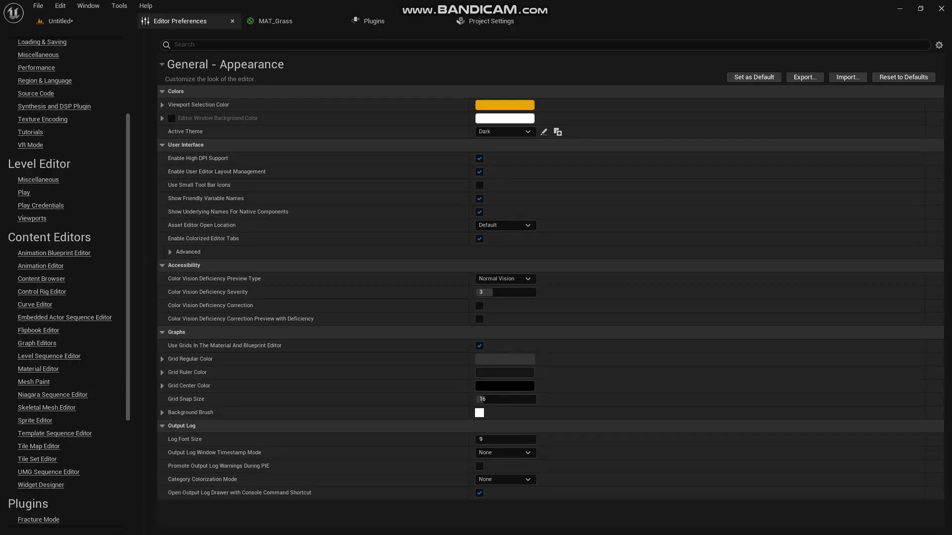
scroll(69, 282, up, 5)
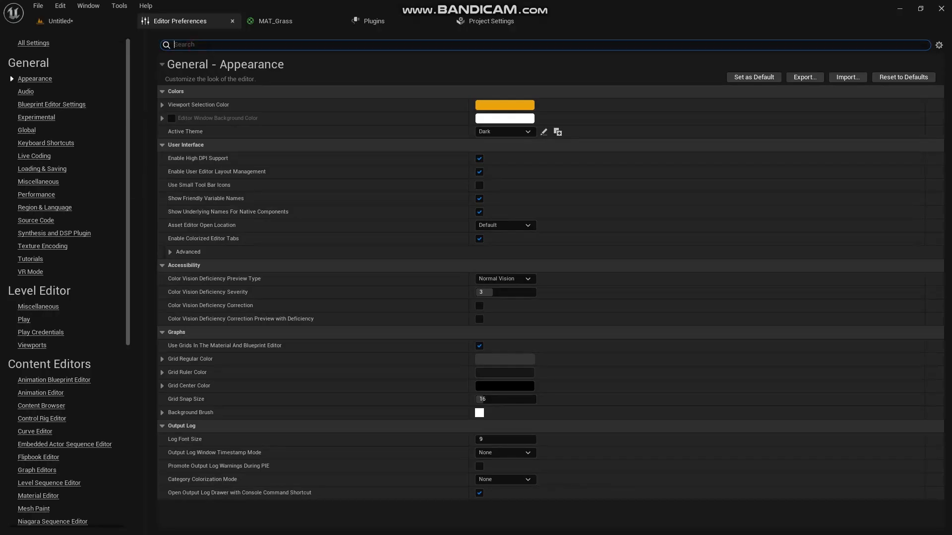
text(foliag)
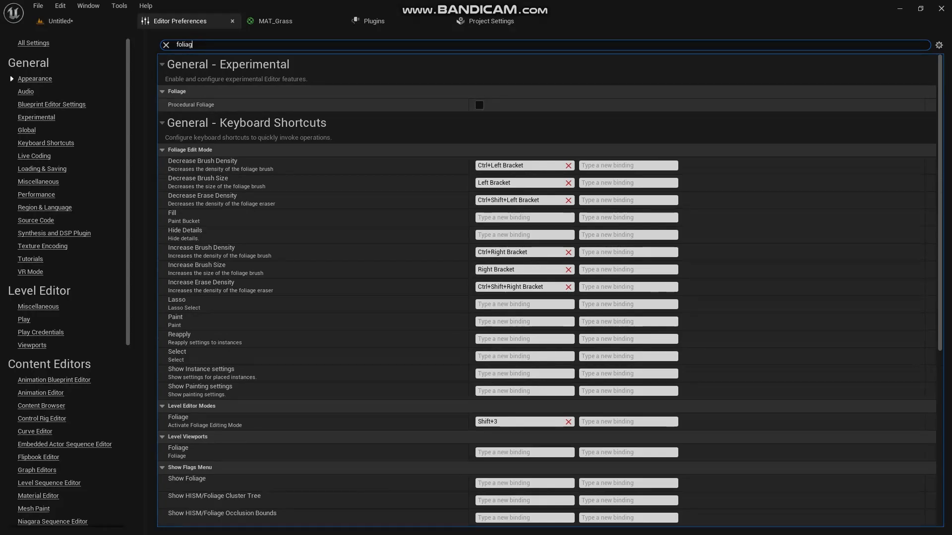
click(211, 91)
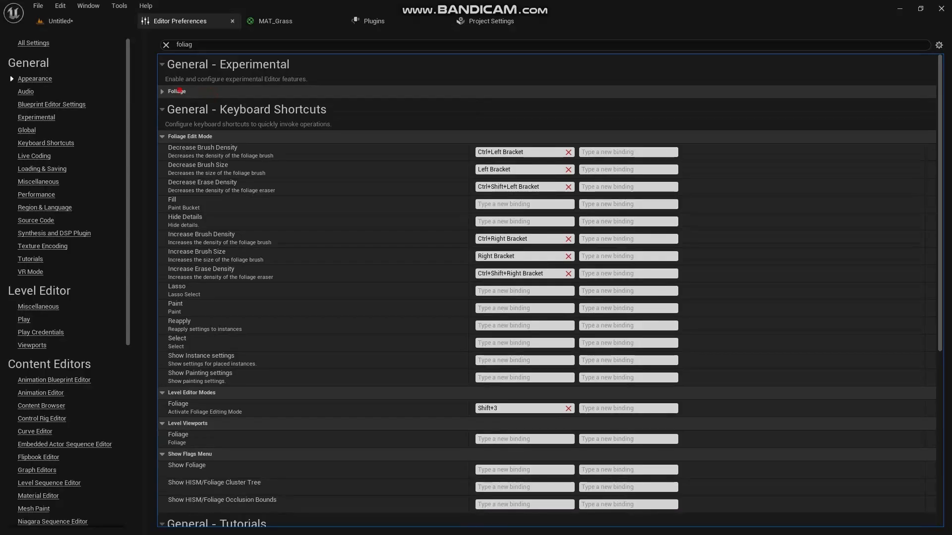
click(179, 90)
click(69, 22)
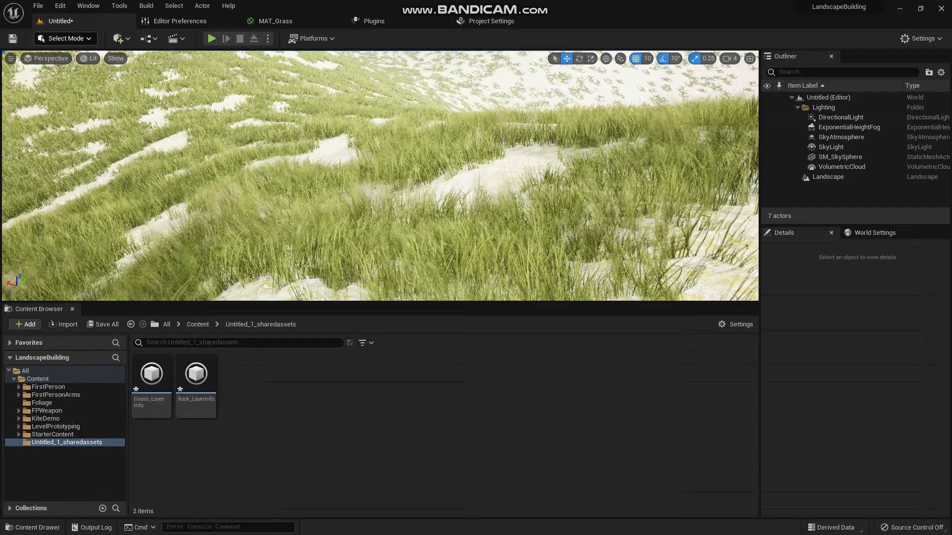
- Save the level as NewLandscapeLevel in the Content folder
key(ctrl+s)
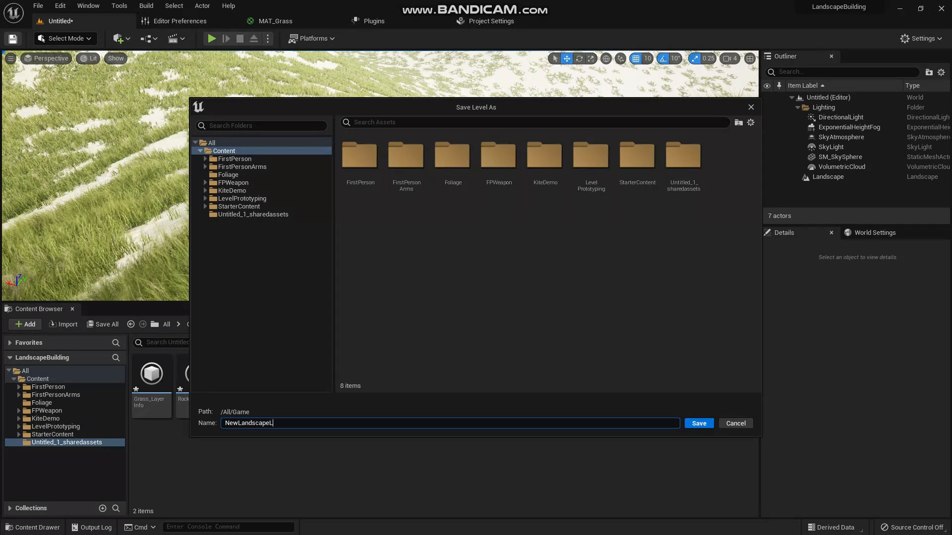
text(NewLandscapeLevel)
key(Return)
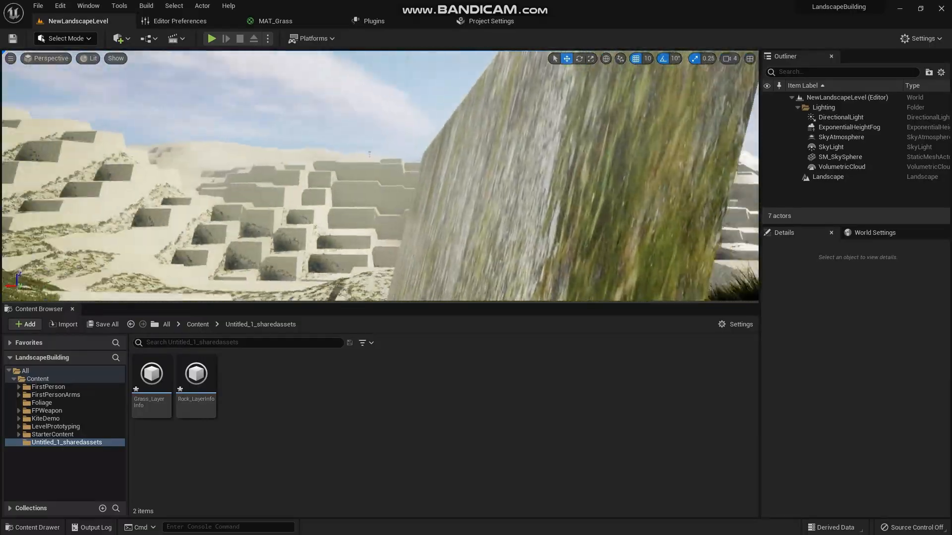
- Create a Procedural Foliage Spawner asset in the Foliage folder, keeping its default name
right_drag(369, 154, 417, 156)
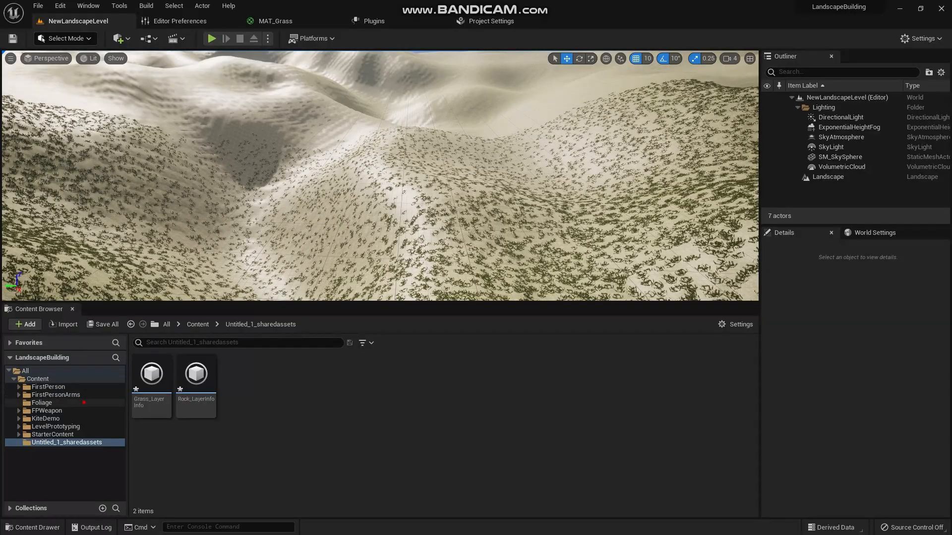
click(41, 402)
right_click(310, 426)
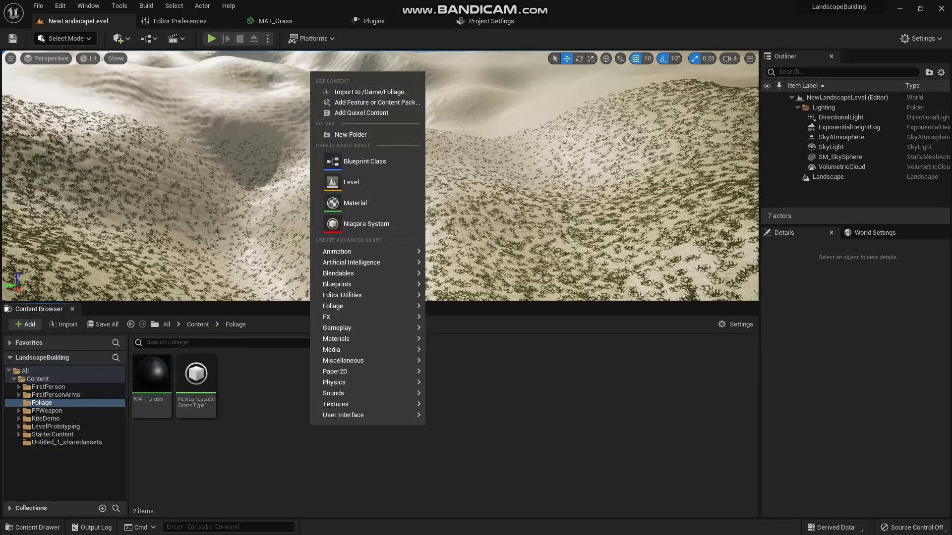
mouse_move(347, 306)
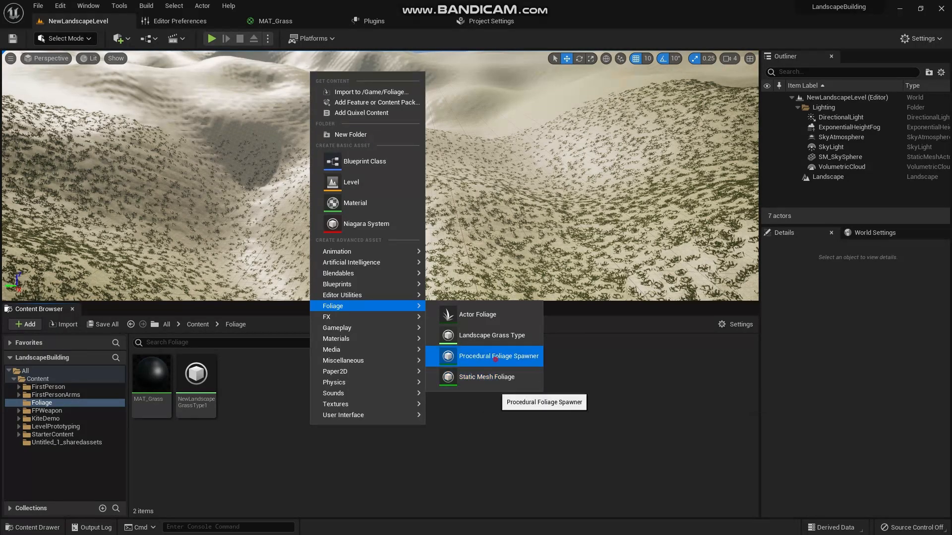
click(498, 356)
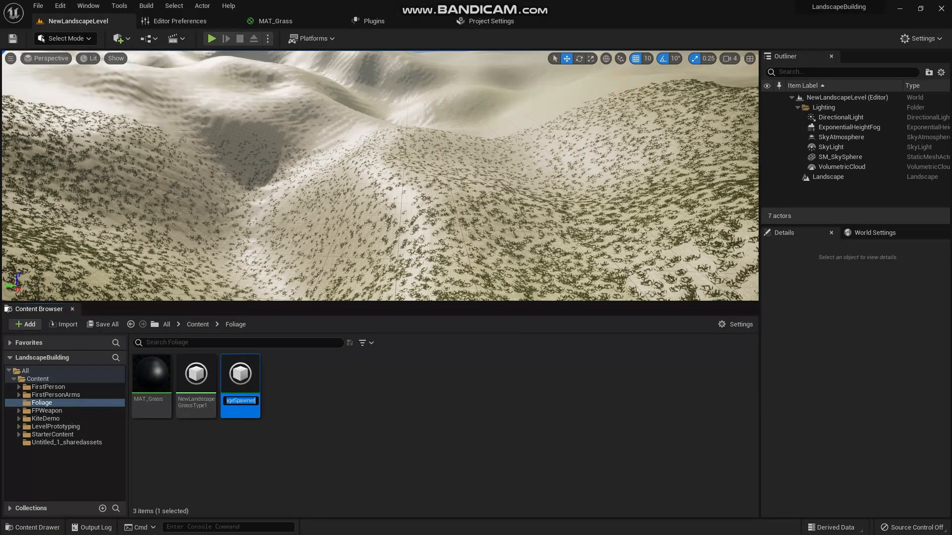
key(Return)
click(361, 470)
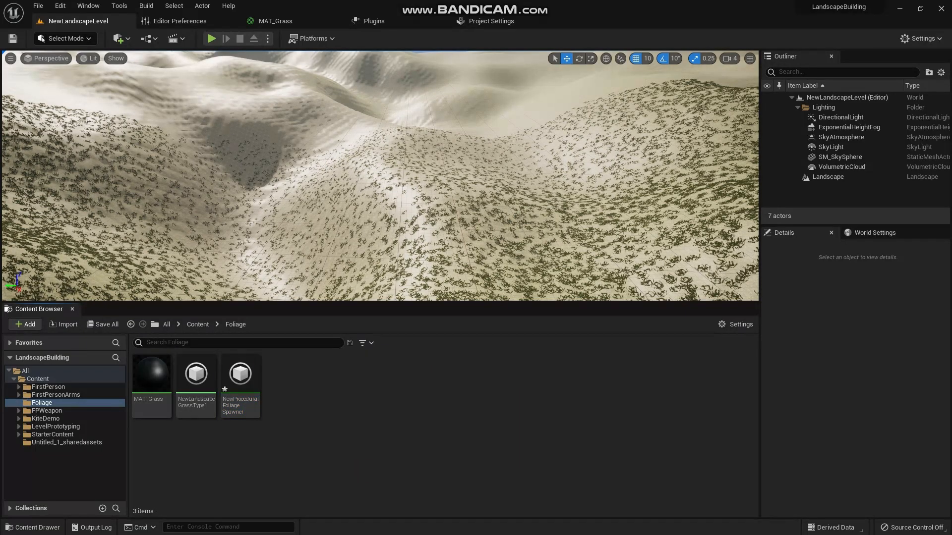
- Place the procedural foliage spawner from the Foliage folder into the level on the grassy hills
right_drag(387, 199, 426, 178)
drag(240, 379, 347, 241)
scroll(844, 449, up, 10)
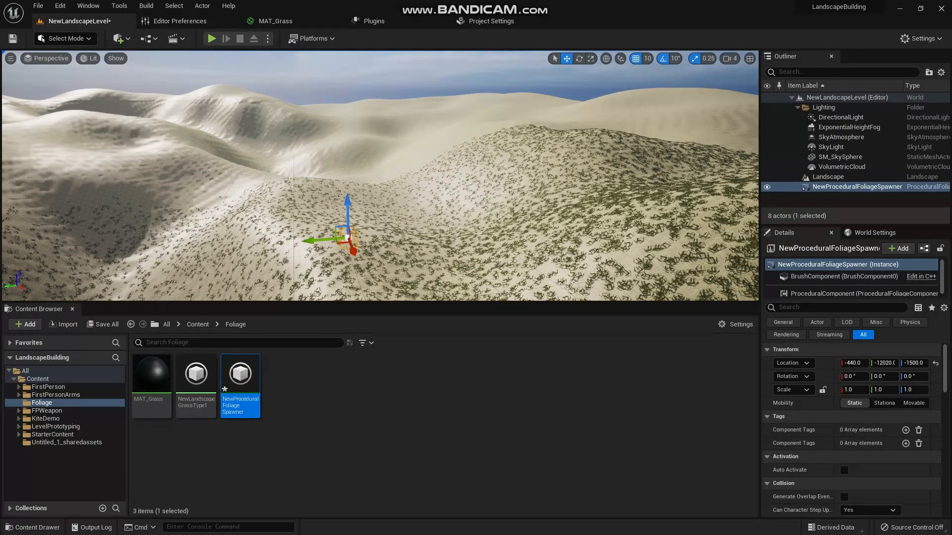
key(w)
right_drag(446, 173, 478, 213)
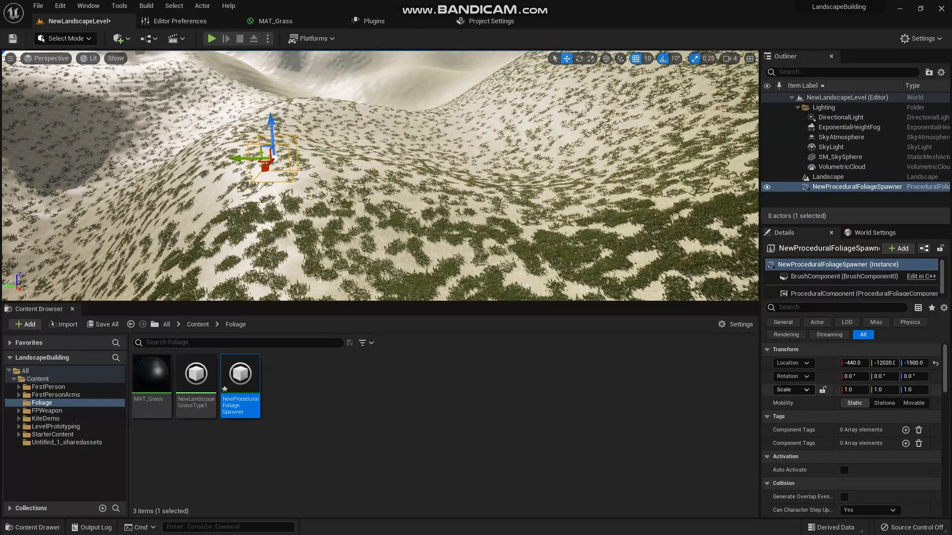
- Set the placed foliage spawner's scale to 100, 100, 50 and compare its volume with the landscape's extent
drag(855, 391, 887, 391)
text(100)
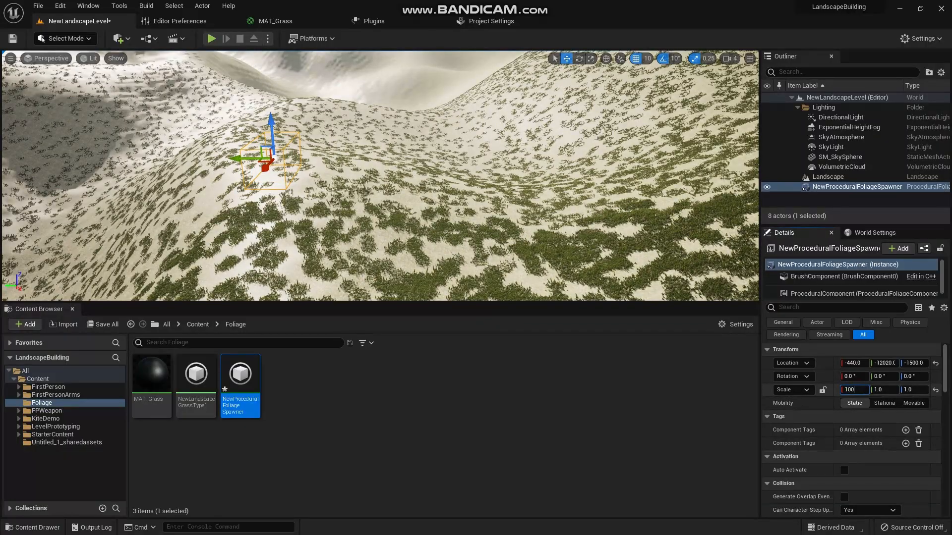
click(888, 391)
text(100)
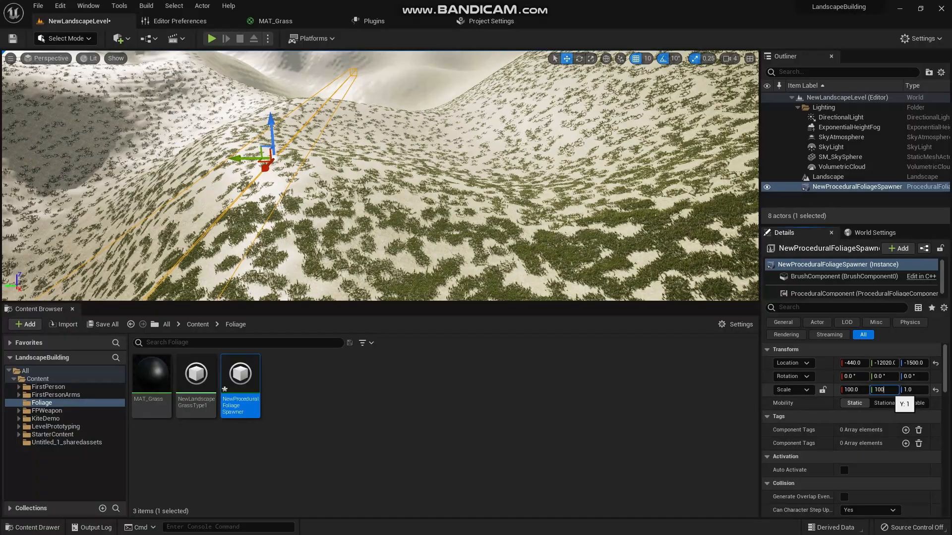
key(Return)
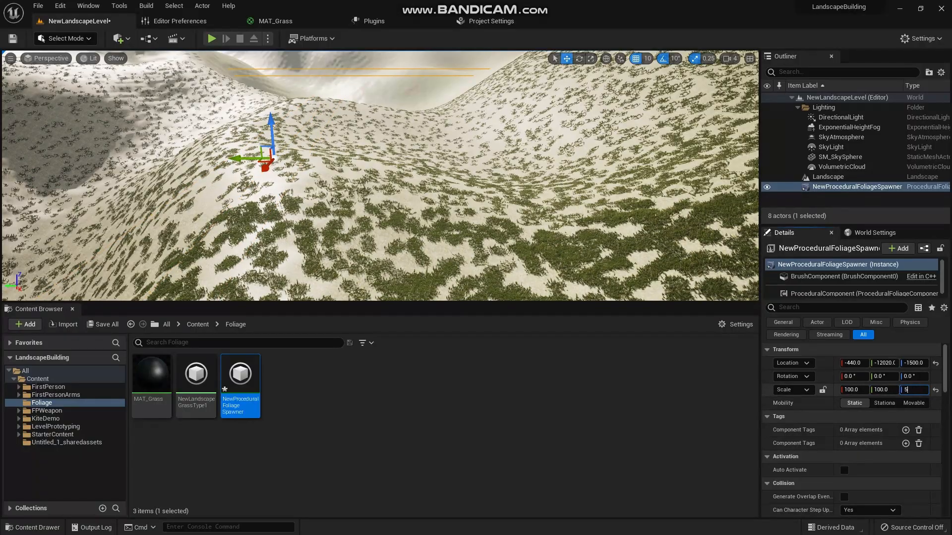
double_click(828, 176)
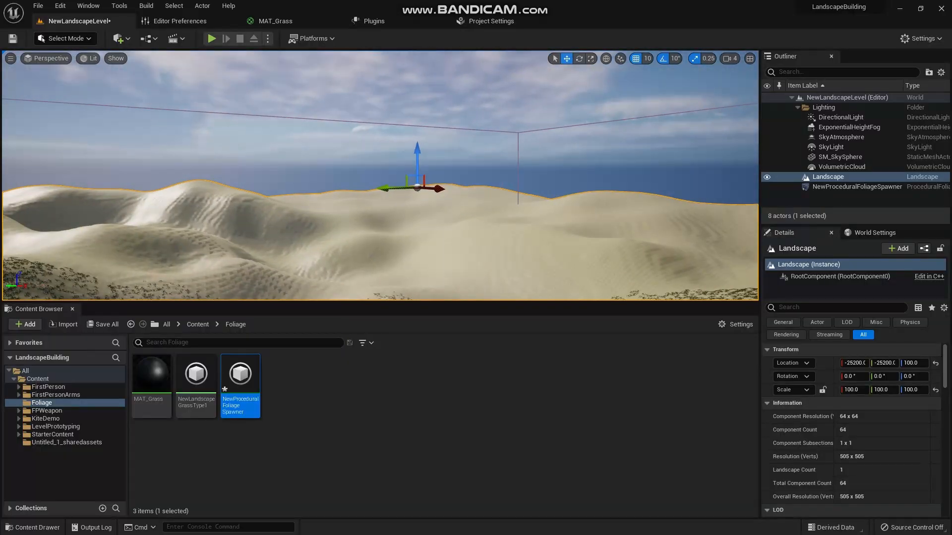
key(Down)
- Save all modified content, including the level, both layer infos and the procedural foliage spawner
click(456, 379)
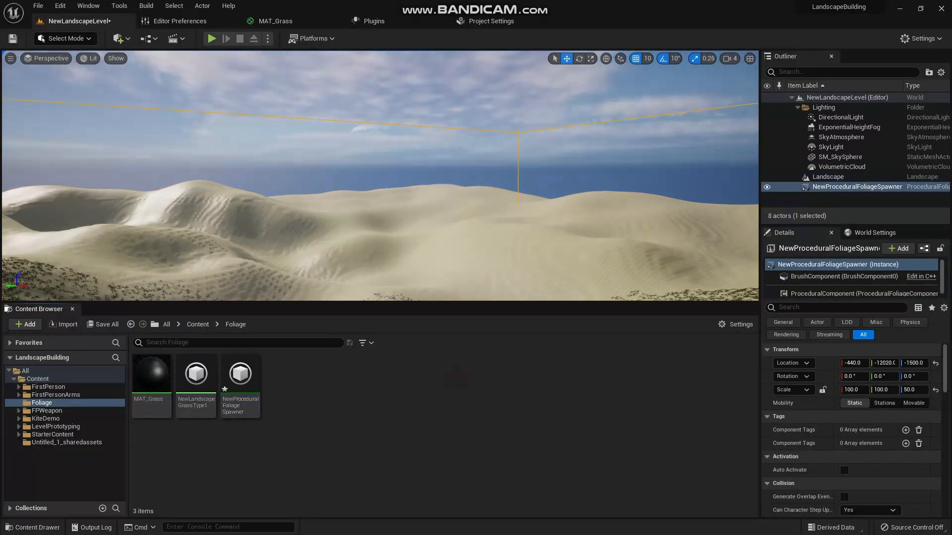
click(103, 325)
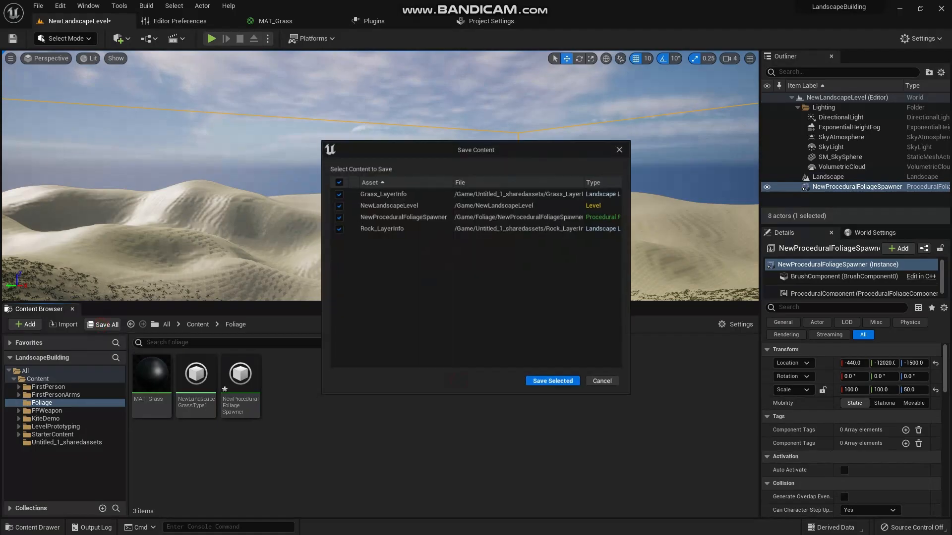
click(547, 385)
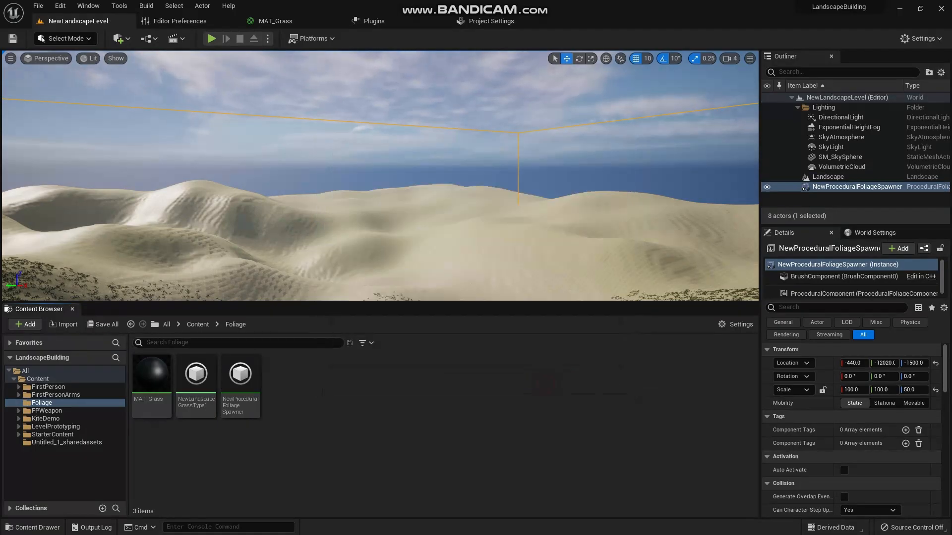
- Create a Static Mesh Foliage asset in the Foliage folder and name it SMF_Tree
right_click(380, 411)
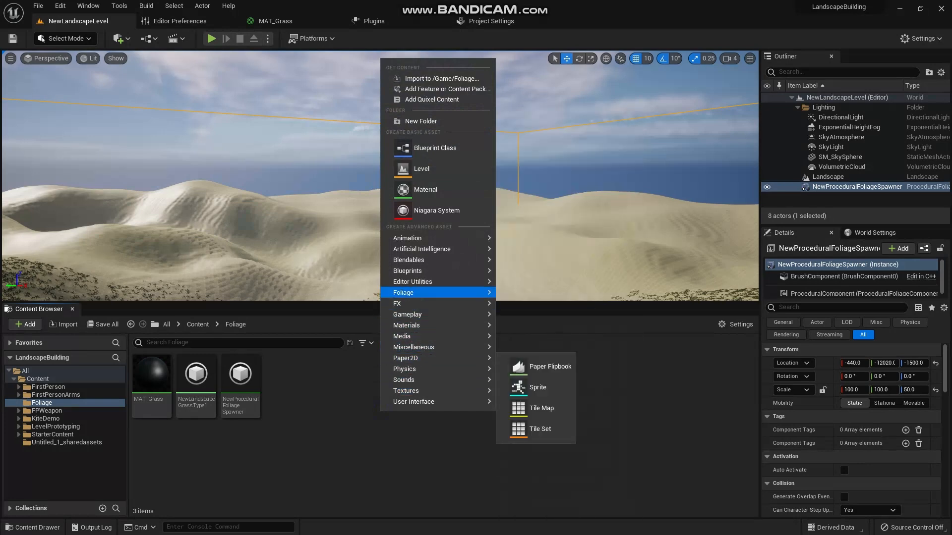
mouse_move(403, 292)
click(546, 364)
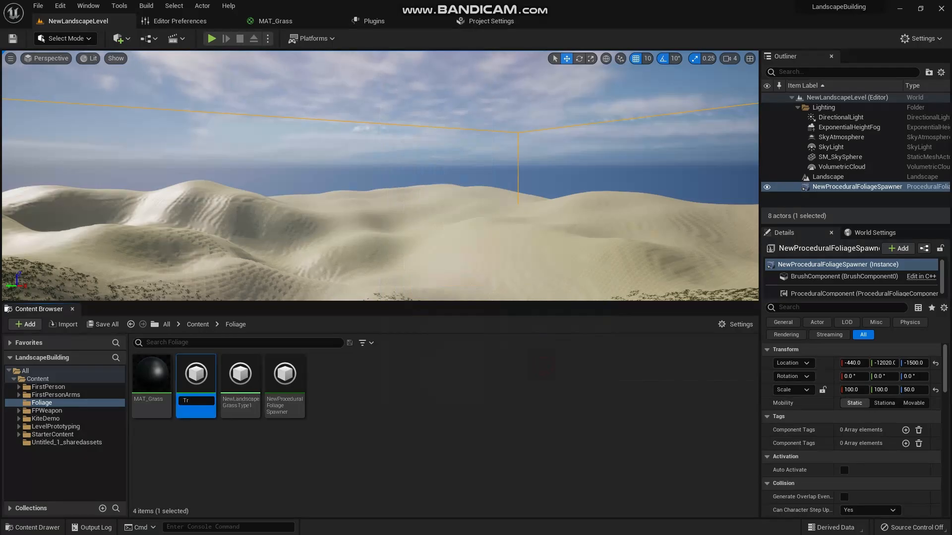
text(T)
key(BackSpace)
text(SMF_Tree)
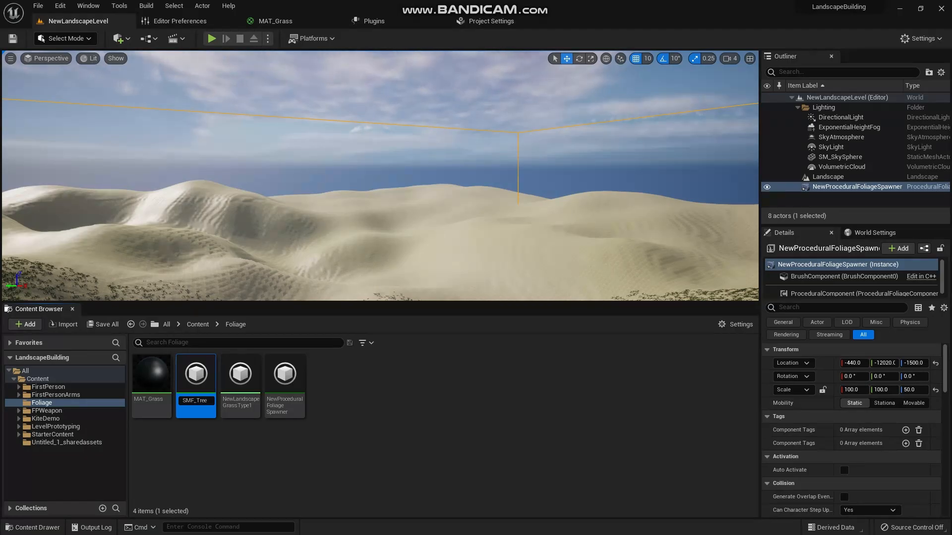
key(Return)
click(332, 423)
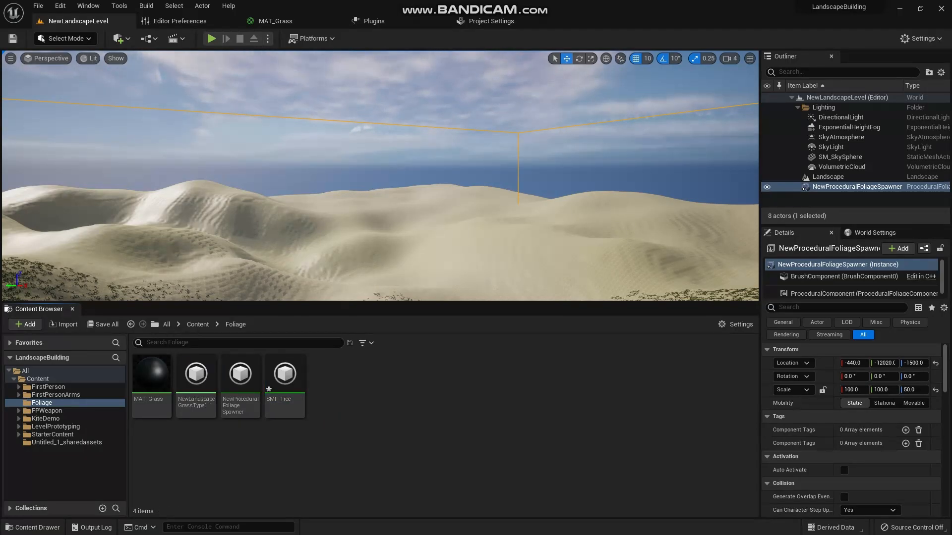
- Rename the procedural foliage spawner asset as PFS_ex
key(F2)
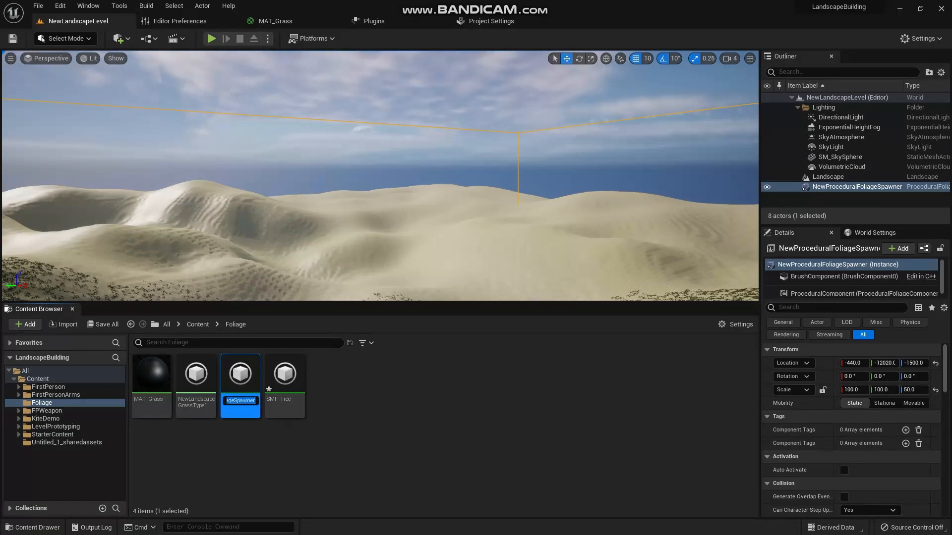
text(PFS_)
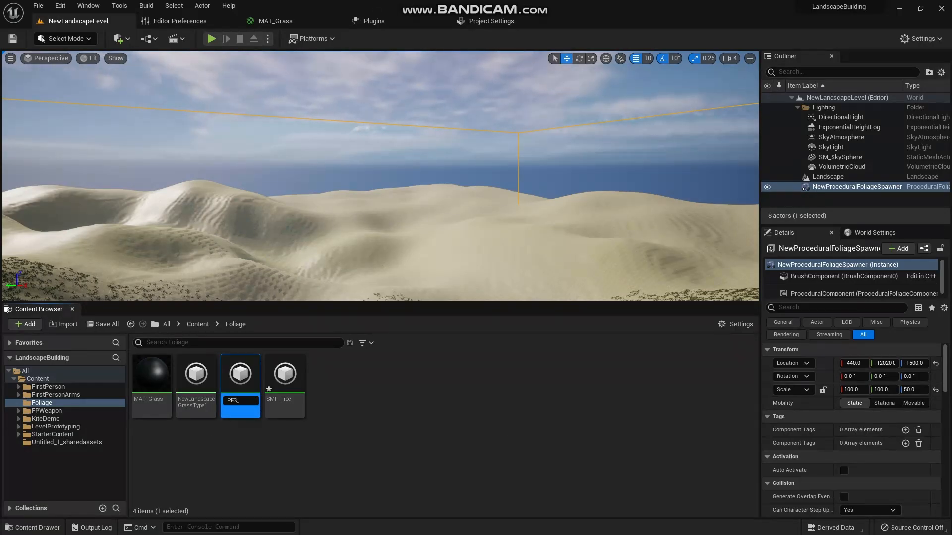
text(ex)
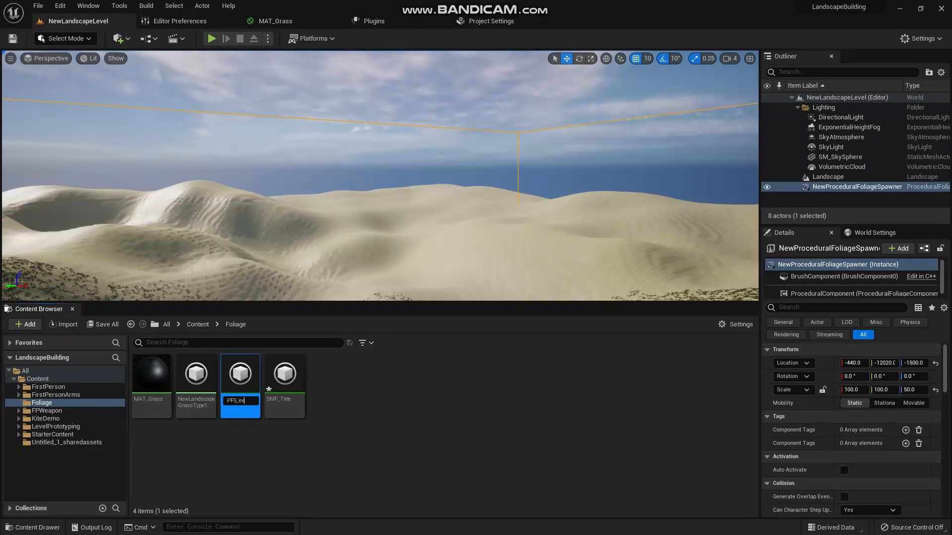
key(Return)
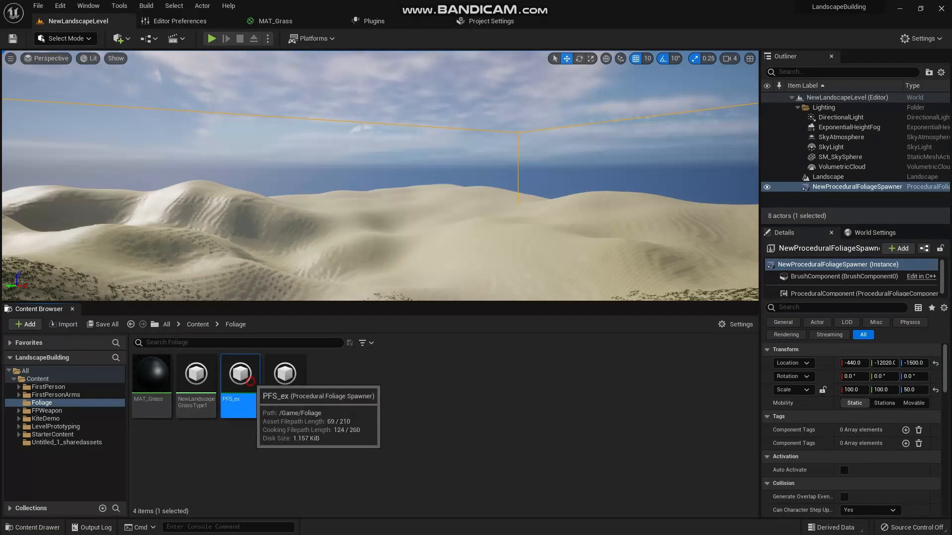
- Open PFS_ex for editing and float its editor as a separate window over the NewLandscapeLevel editor
double_click(241, 379)
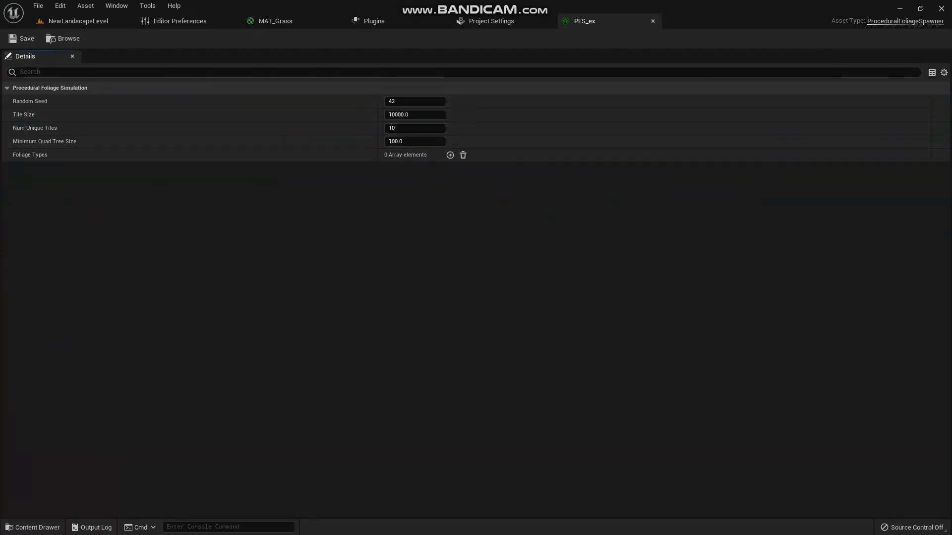
drag(586, 21, 253, 274)
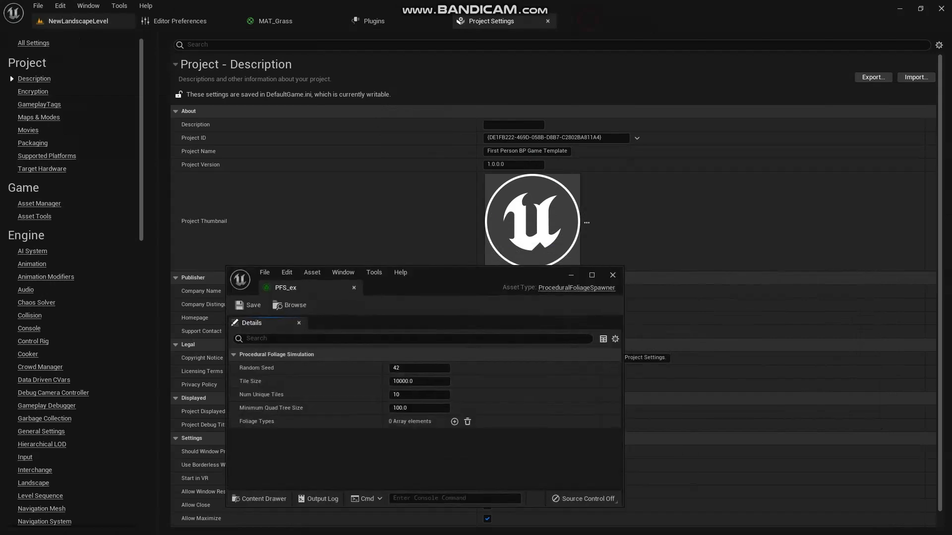
click(79, 21)
drag(427, 279, 428, 267)
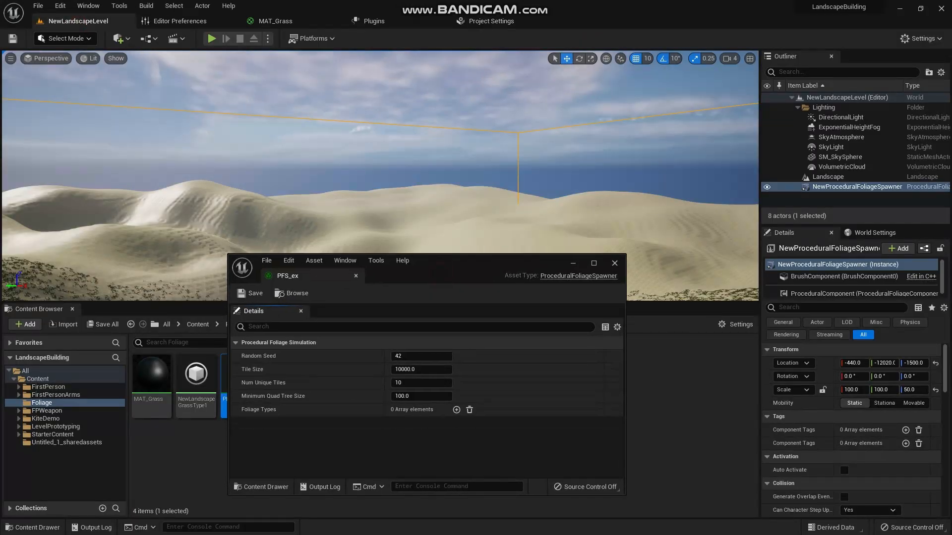
- Set the random seed of the PFS_ex procedural foliage simulation to 20
drag(400, 356, 396, 356)
click(406, 355)
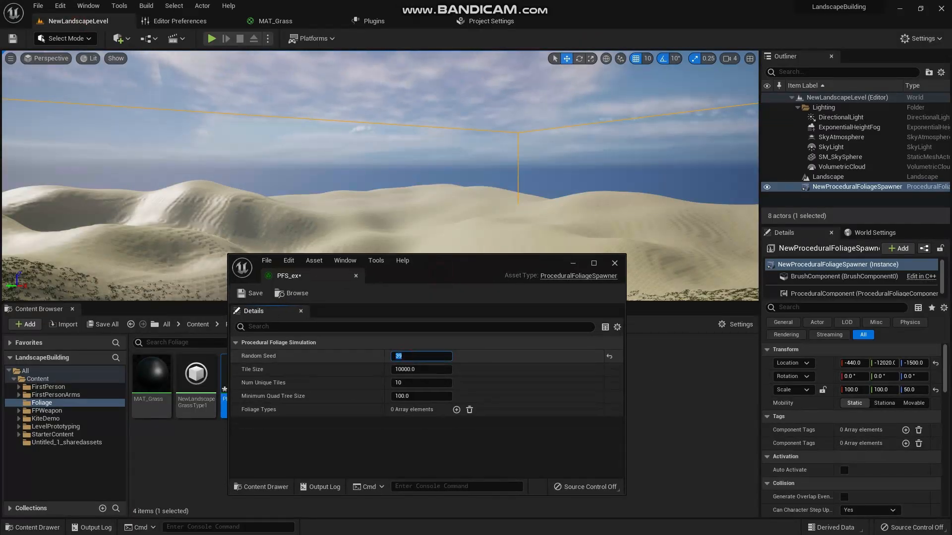
text(20)
click(411, 446)
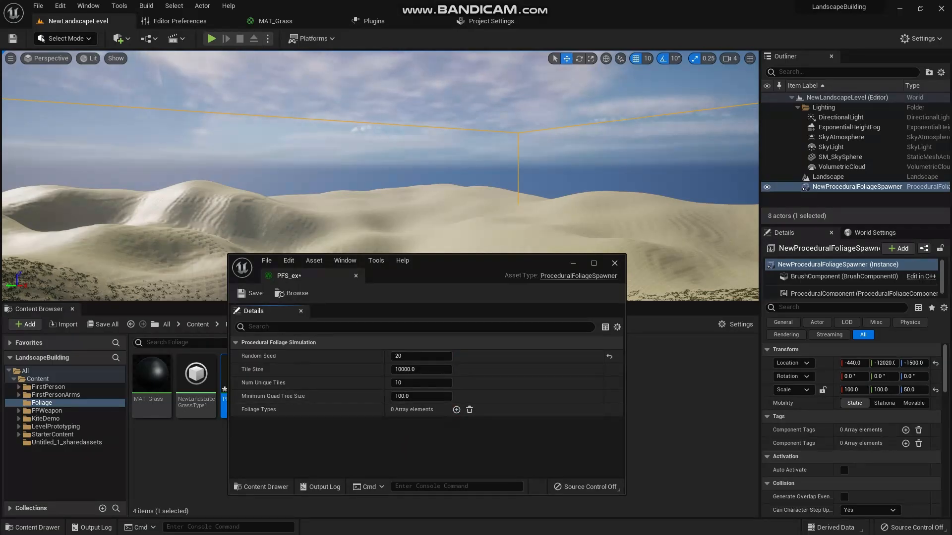
- Add a foliage type entry to PFS_ex and assign the SMF_Tree asset from the Foliage folder to it
drag(483, 266, 357, 57)
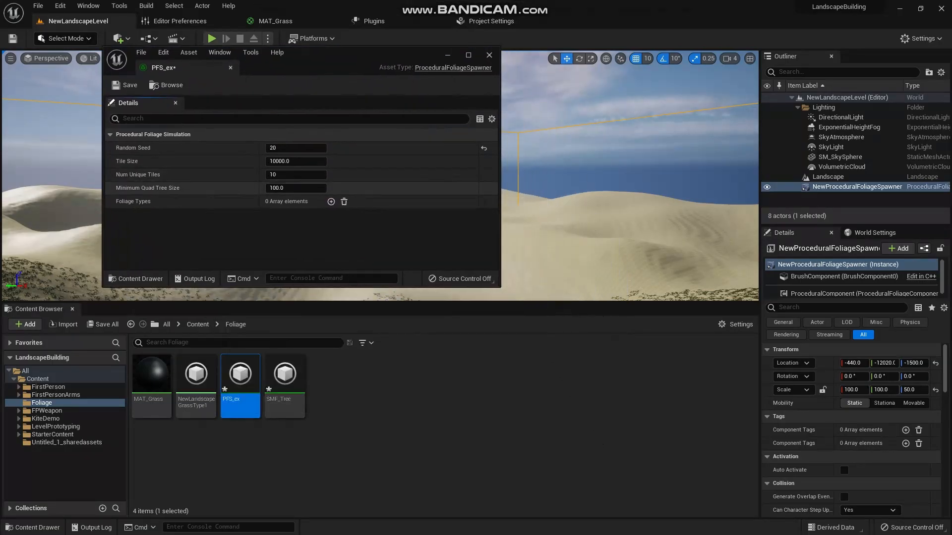
click(331, 202)
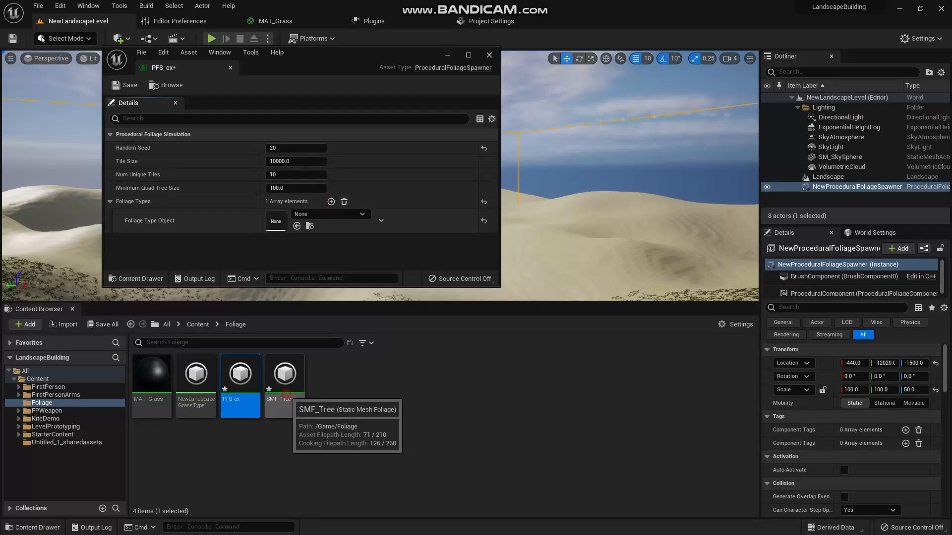
drag(285, 377, 322, 223)
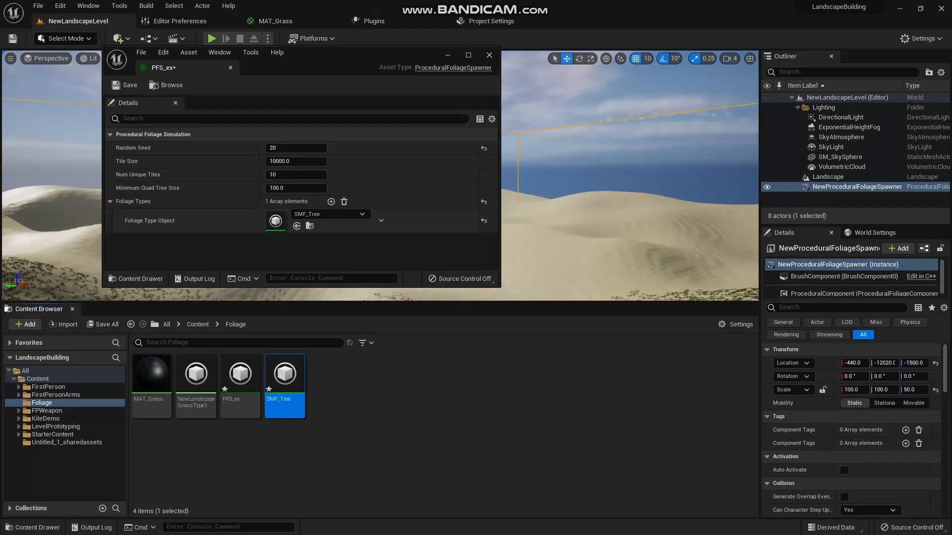
- Open SMF_Tree for editing, and save and close the PFS_ex spawner
double_click(285, 380)
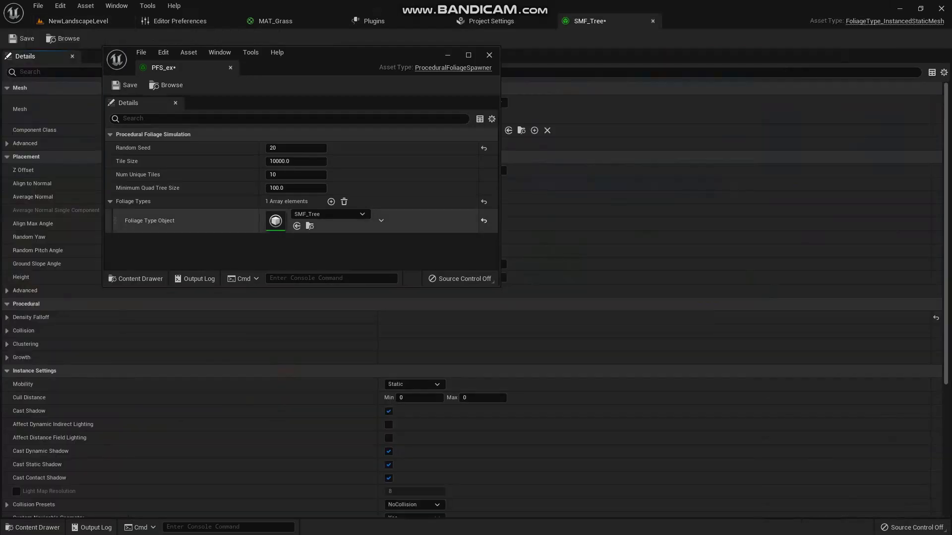
click(125, 85)
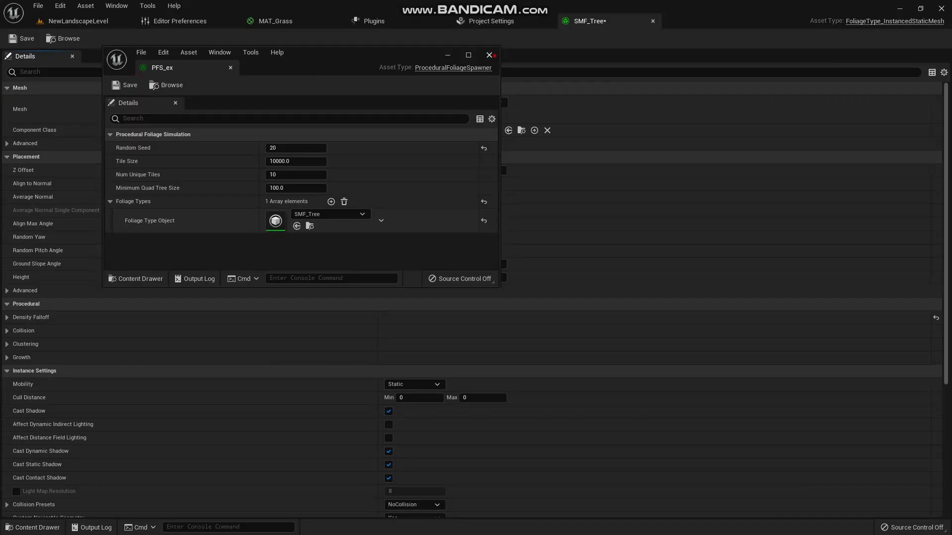
click(489, 55)
- Float the SMF_Tree editor over the NewLandscapeLevel editor and set its mesh to HillTree_02
drag(602, 22, 298, 136)
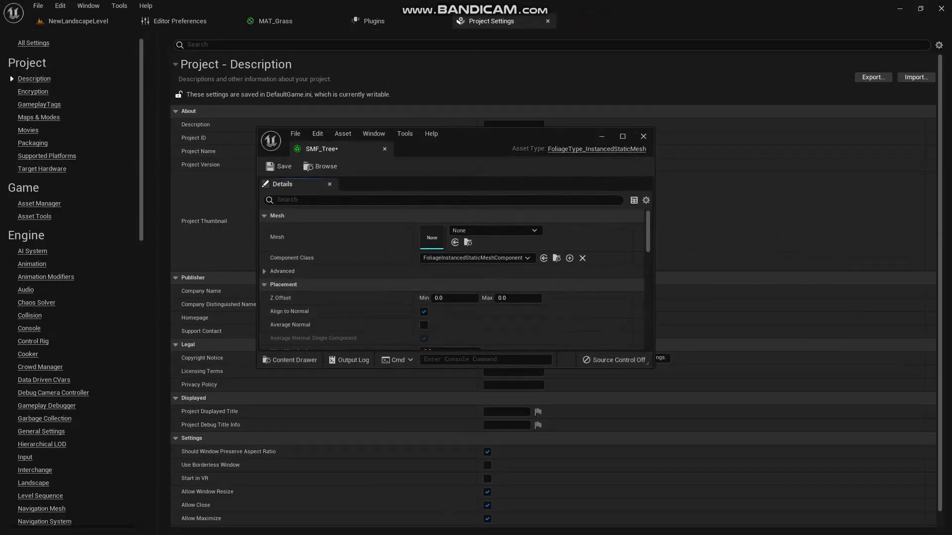
click(79, 21)
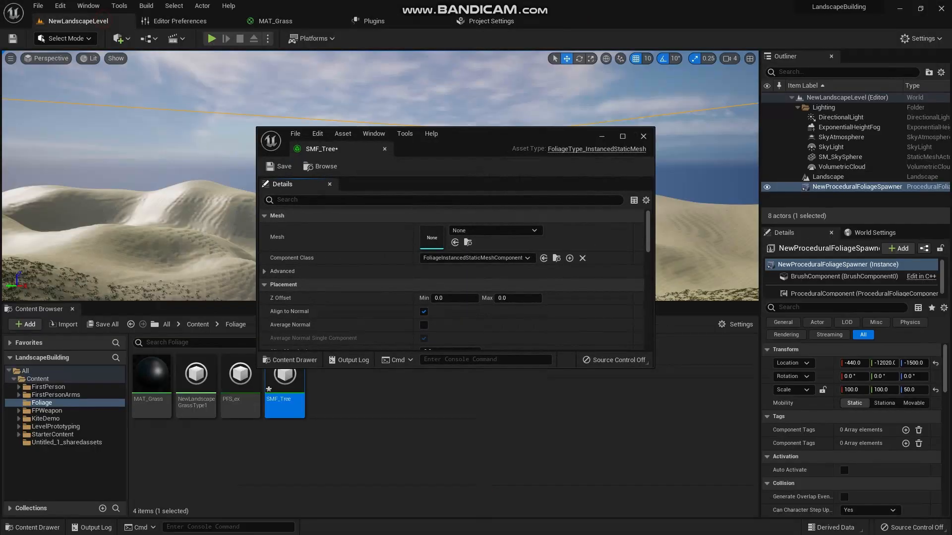
click(494, 230)
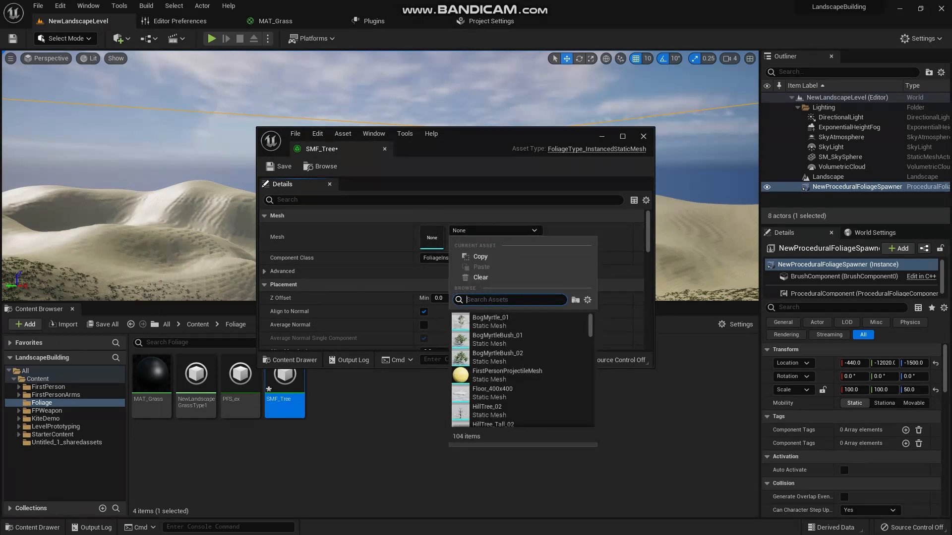
text(hill)
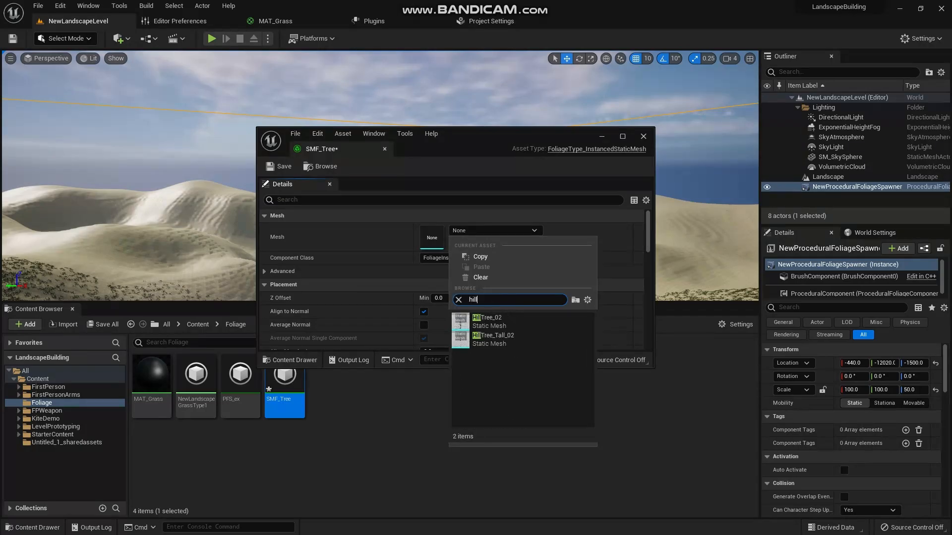
click(513, 316)
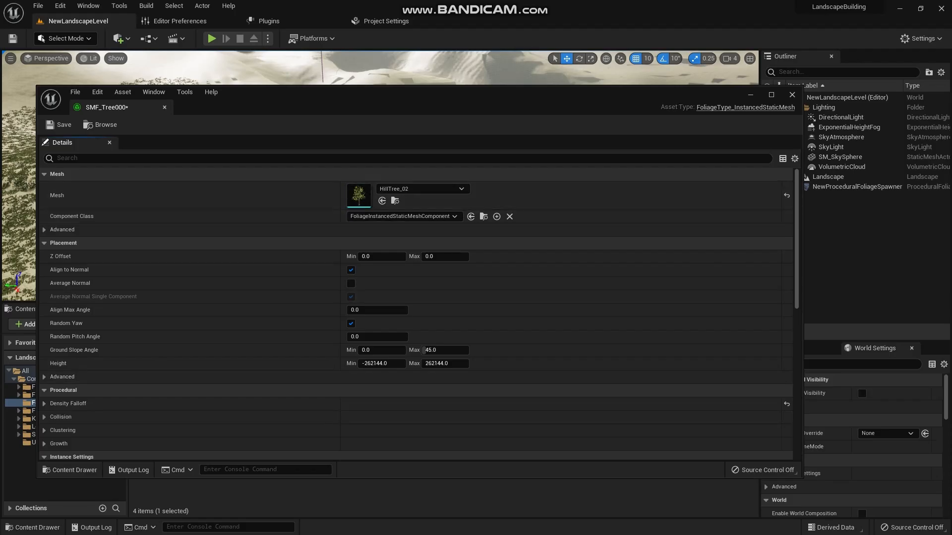
- Save the SMF_Tree000 foliage asset and close its editor
click(58, 125)
click(792, 94)
click(456, 401)
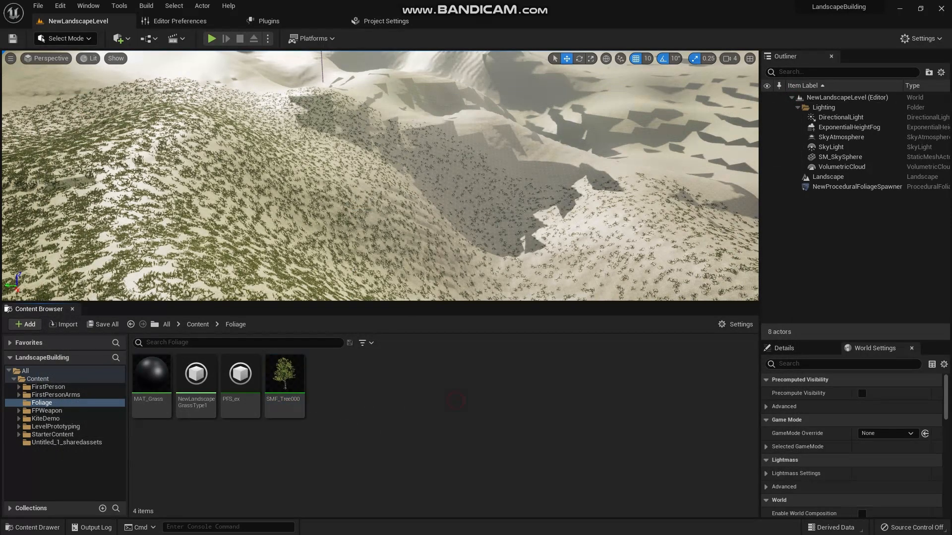
- Select the NewProceduralFoliageSpawner actor in the level and resimulate its procedural foliage using PFS_ex
click(243, 382)
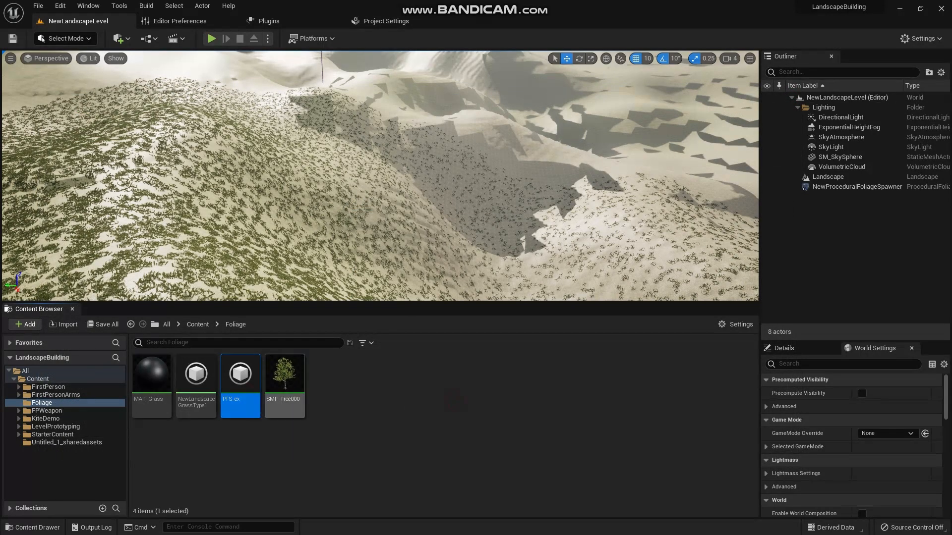
click(793, 349)
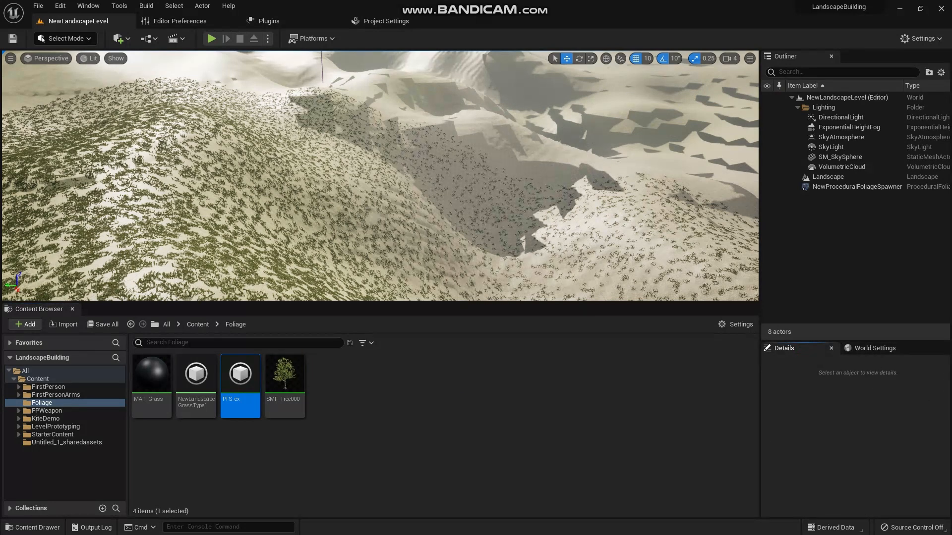
click(853, 187)
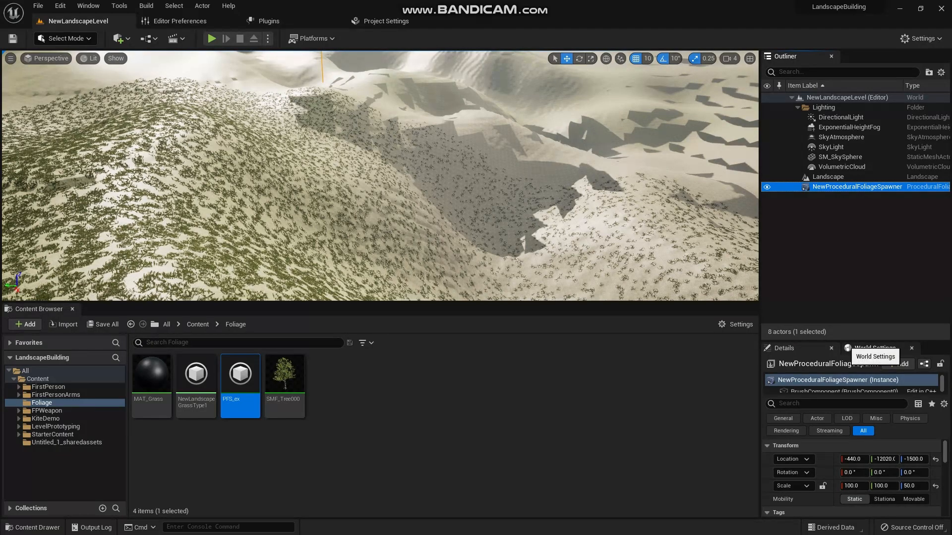
drag(803, 340, 803, 202)
scroll(853, 397, down, 6)
scroll(853, 422, up, 2)
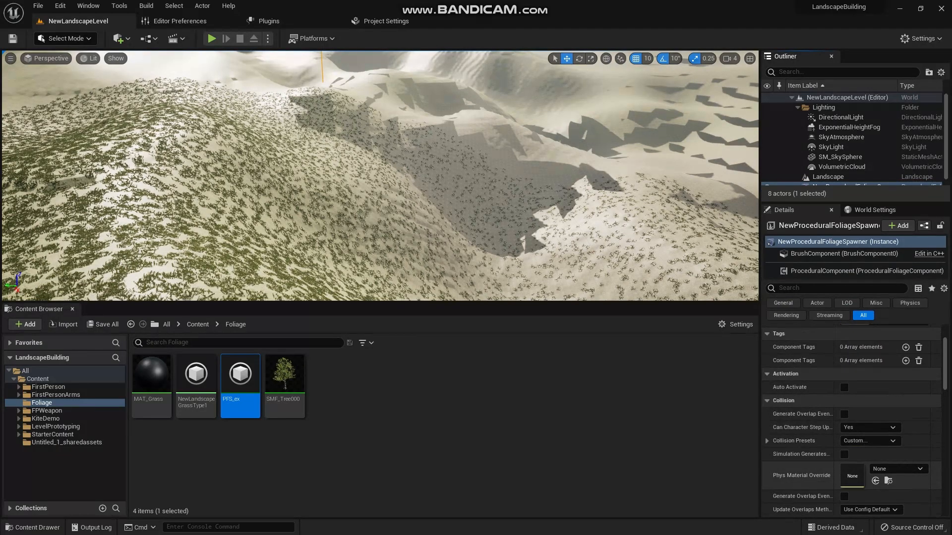
scroll(853, 421, up, 2)
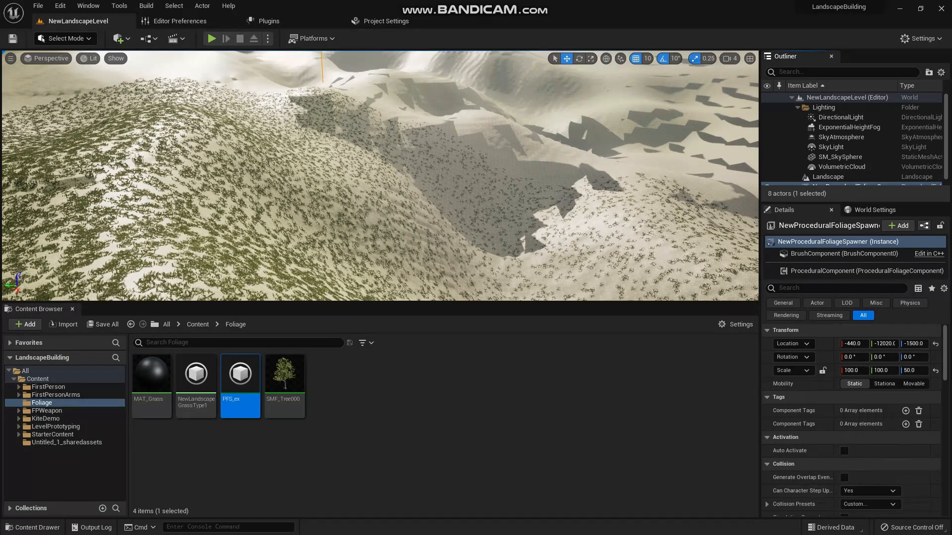
scroll(853, 422, down, 4)
scroll(853, 421, down, 12)
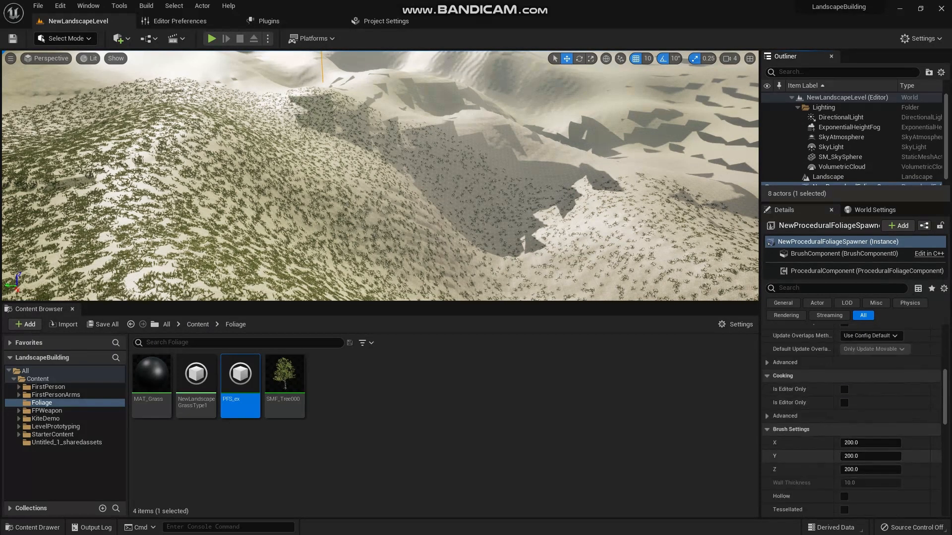
scroll(843, 446, down, 3)
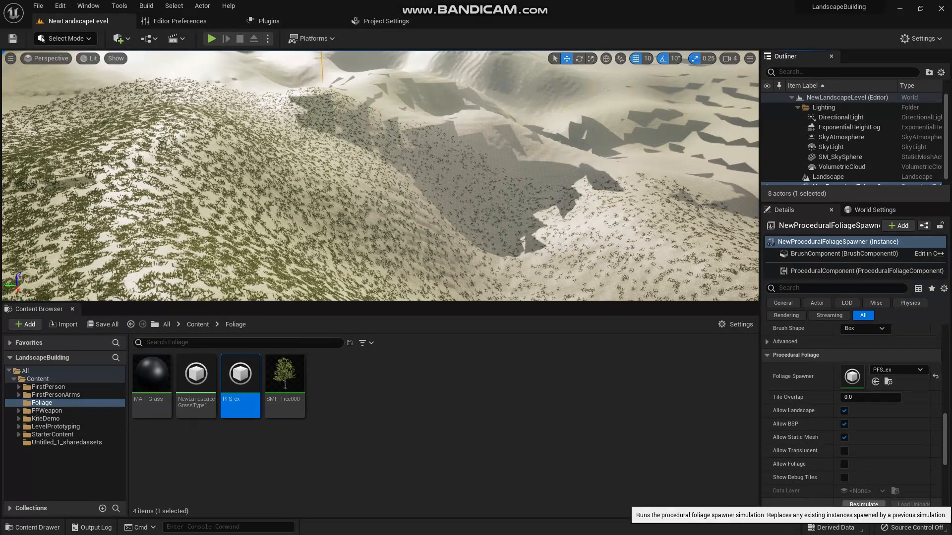
click(863, 504)
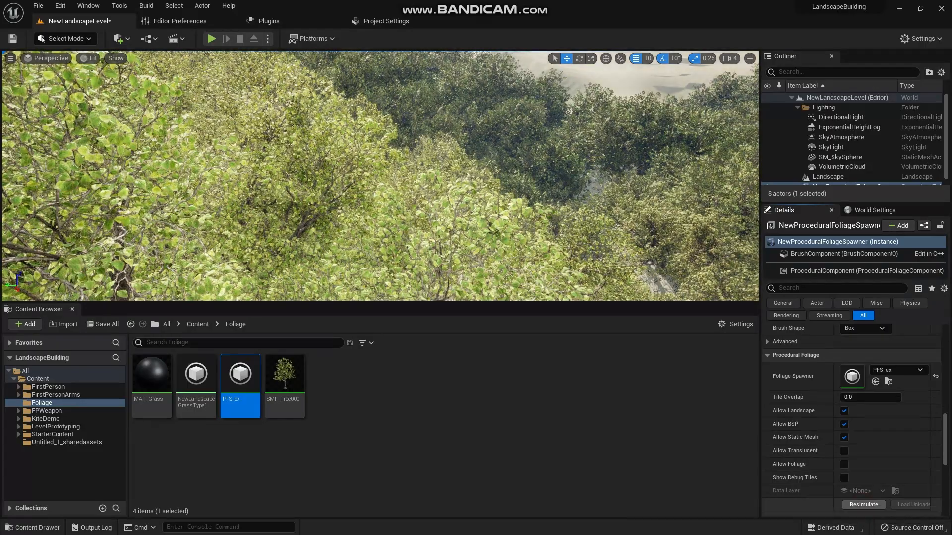
- Fly down among the spawned trees to examine their density and placement on the landscape
right_drag(376, 173, 191, 174)
key(w)
key(s)
key(w)
key(w)
key(w)
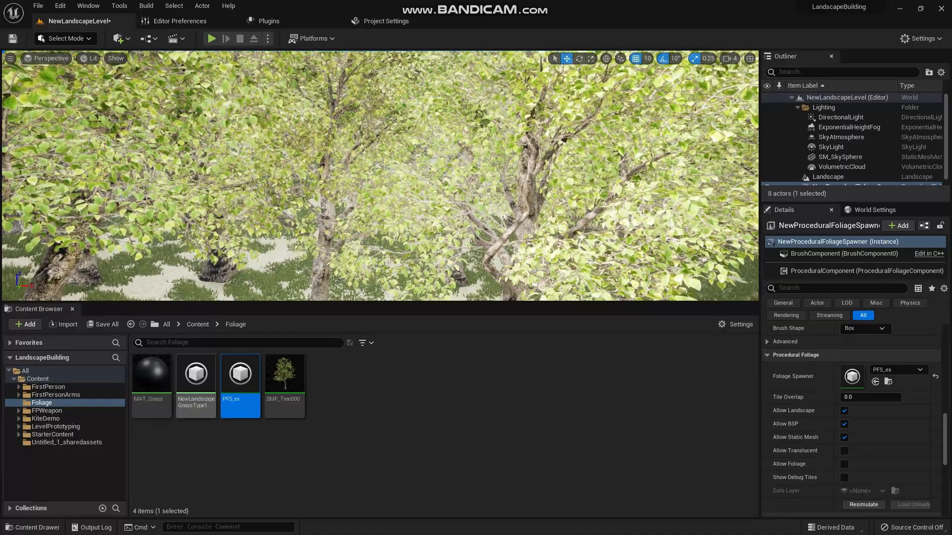
- Set the random seed of PFS_ex to 10 and resimulate the level's procedural foliage
double_click(195, 377)
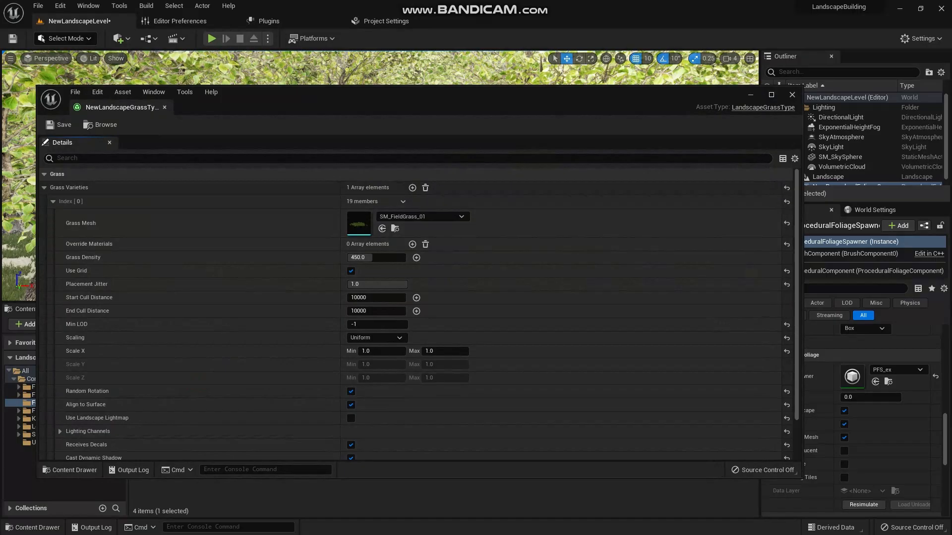
click(793, 95)
double_click(240, 379)
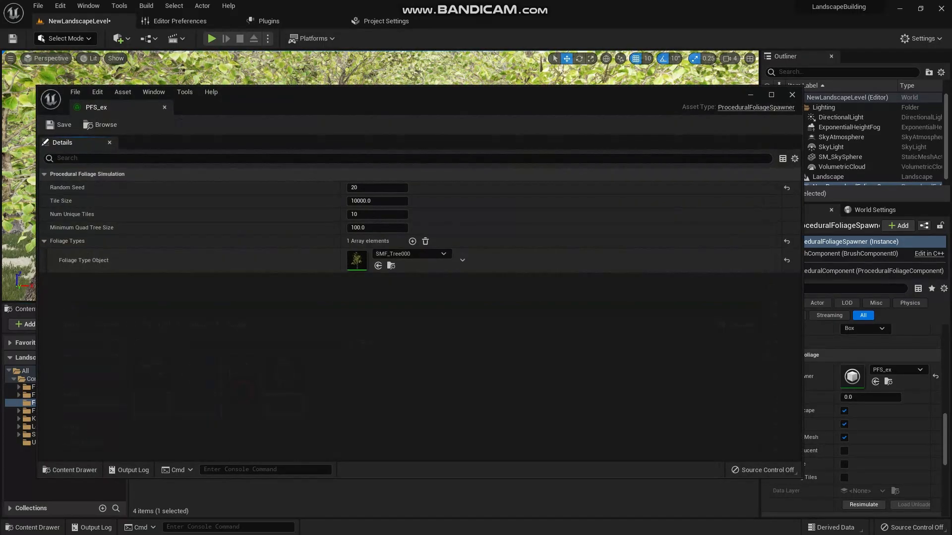
text(10)
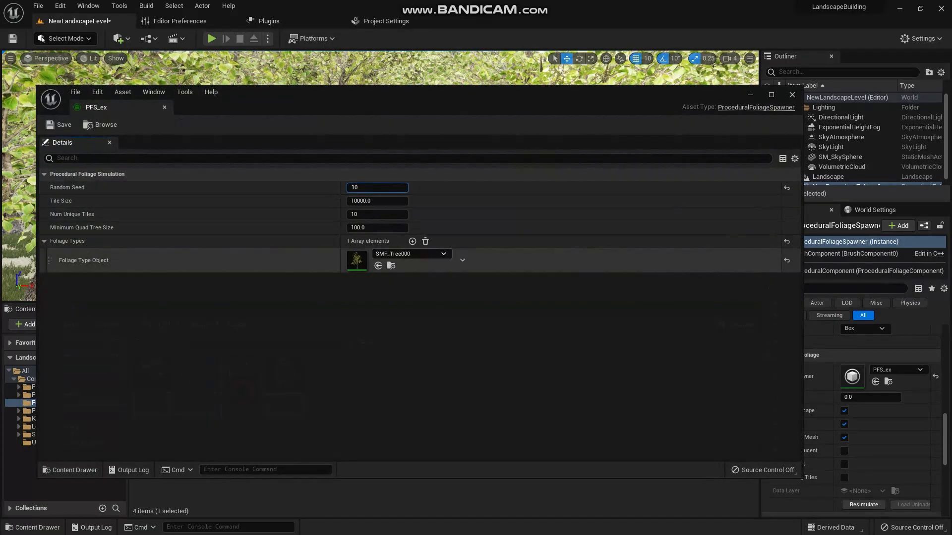
key(Return)
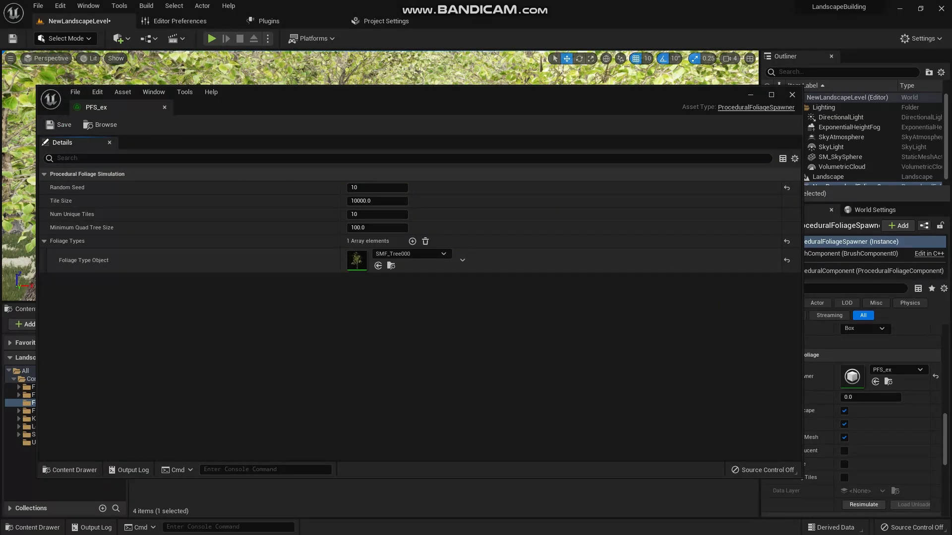
click(798, 94)
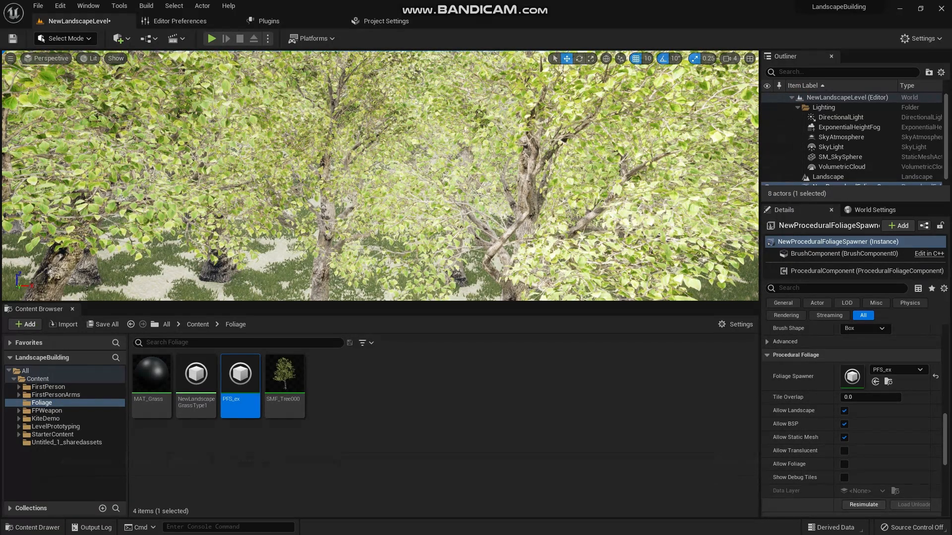
click(864, 505)
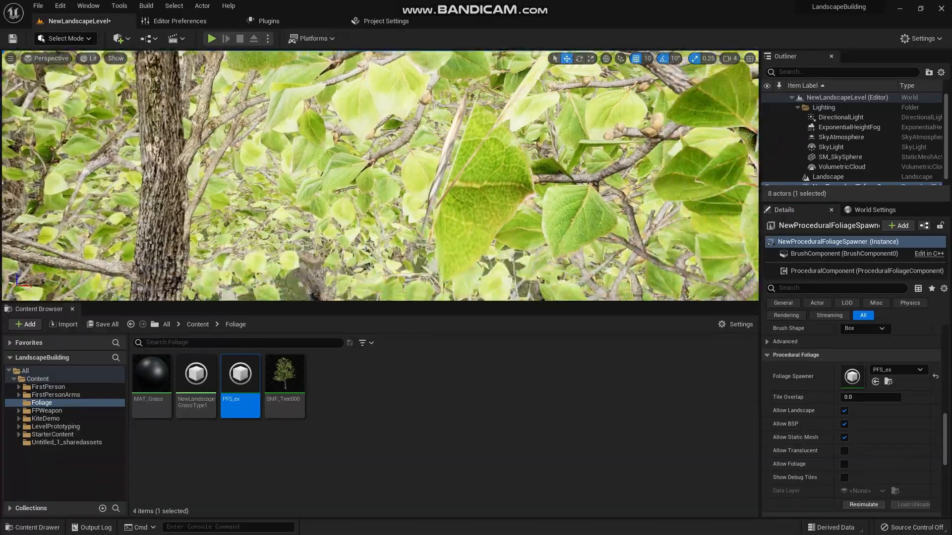
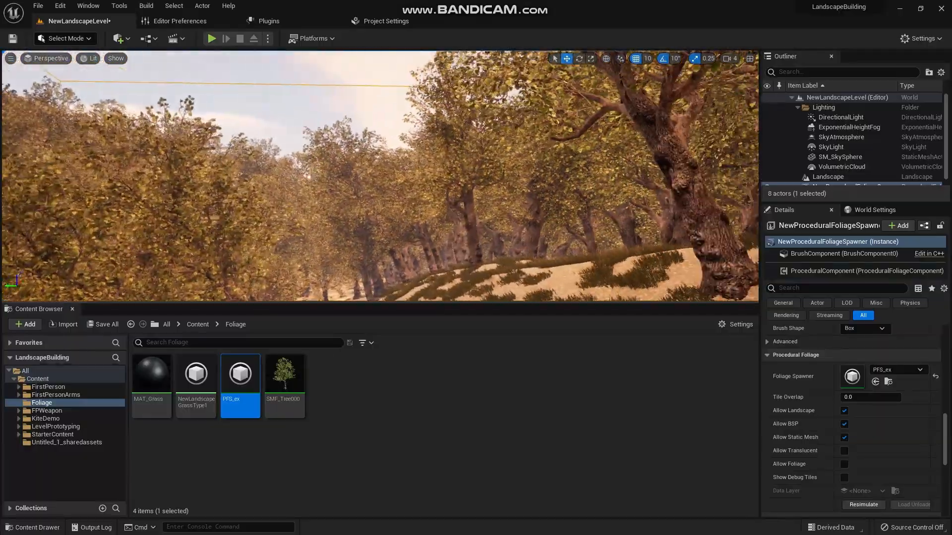
- Enlarge the level viewport's height and look around the resimulated trees on the landscape
right_drag(380, 176, 387, 176)
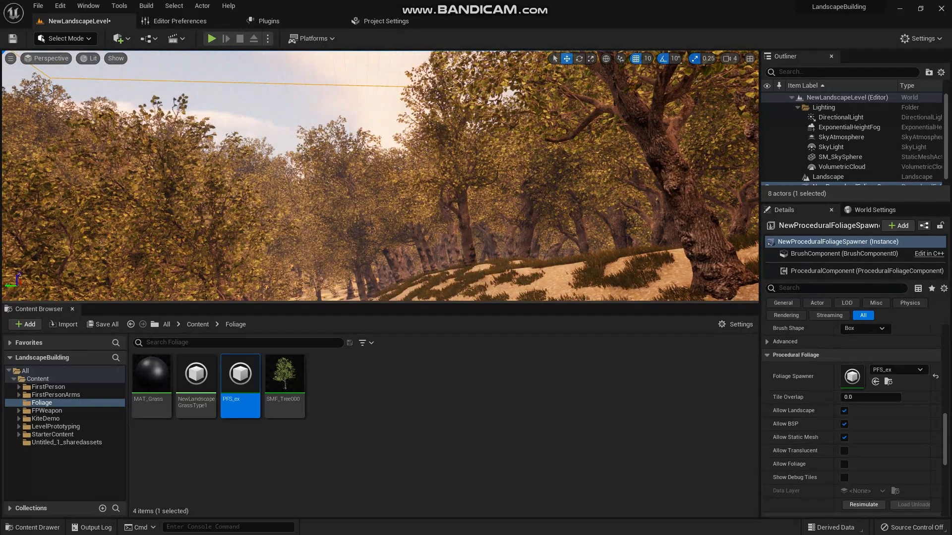
drag(113, 303, 114, 406)
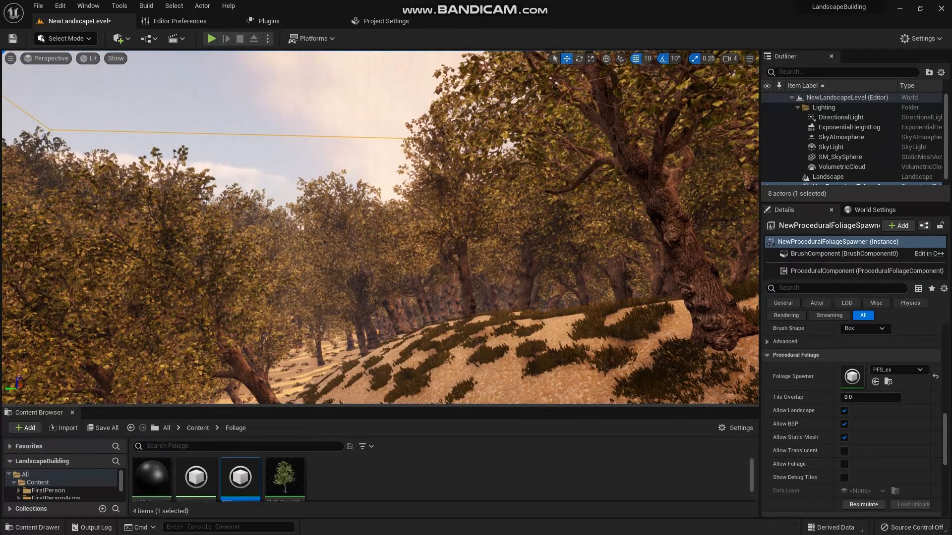
right_drag(380, 227, 254, 215)
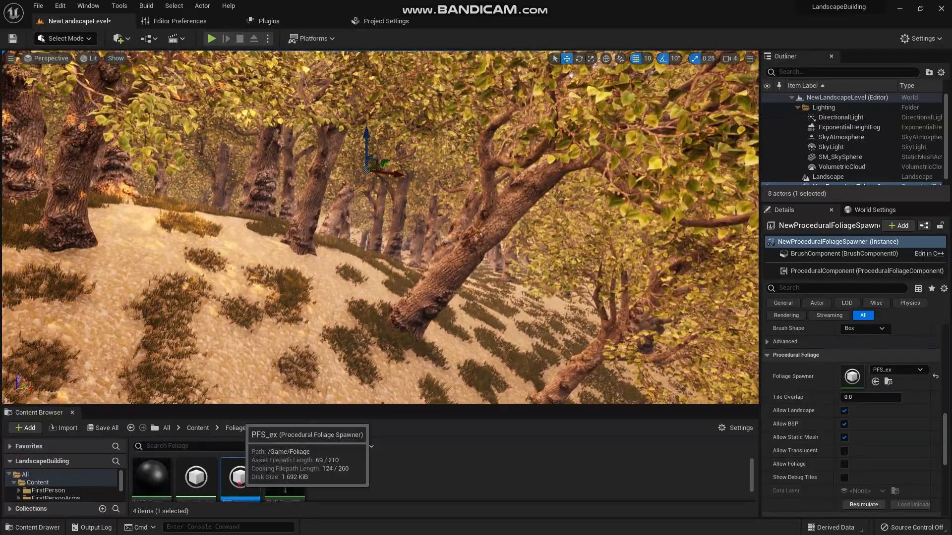
- Set the random seed of PFS_ex to 2, save the asset and resimulate the level's procedural foliage
double_click(240, 477)
click(367, 188)
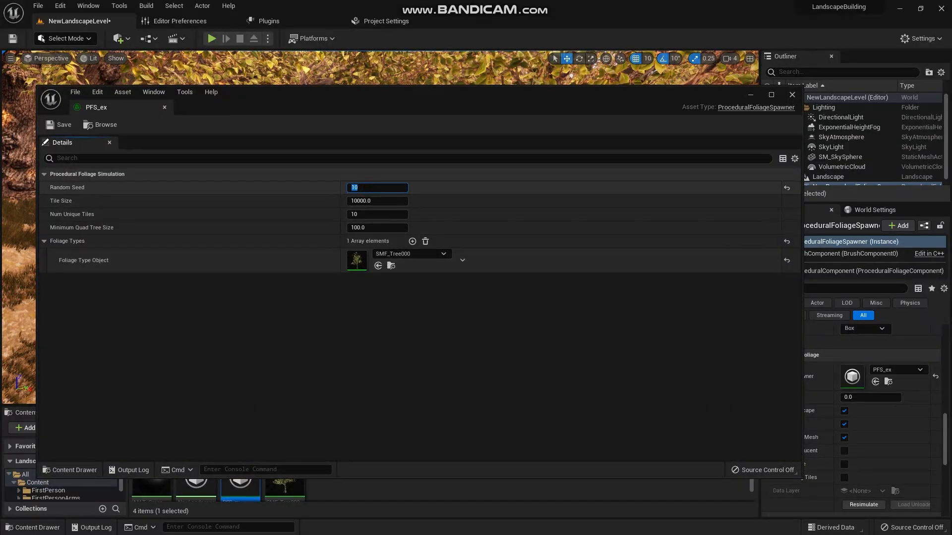
text(2)
key(Return)
click(63, 124)
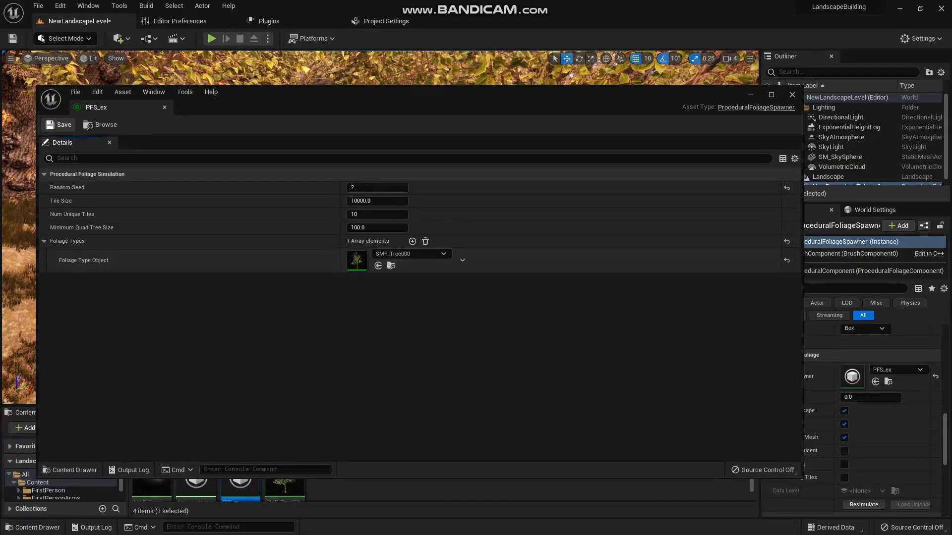
click(864, 505)
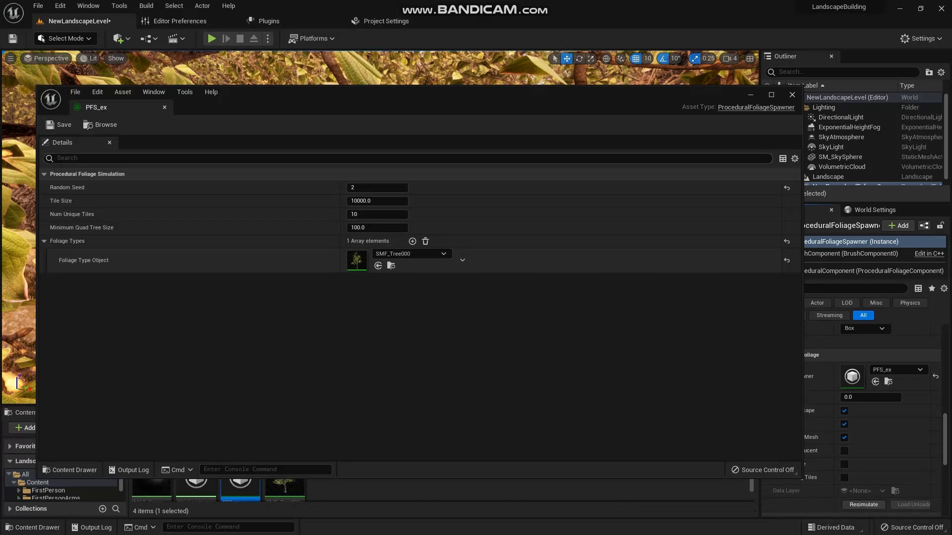
- Set PFS_ex to random seed 40 and 5 unique tiles, save it and resimulate the level's procedural foliage
drag(594, 107, 633, 272)
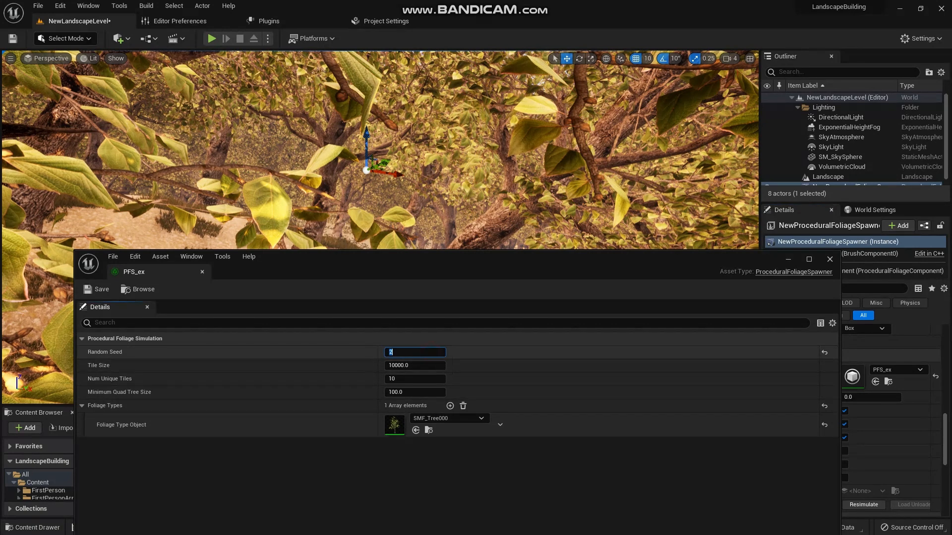
text(0)
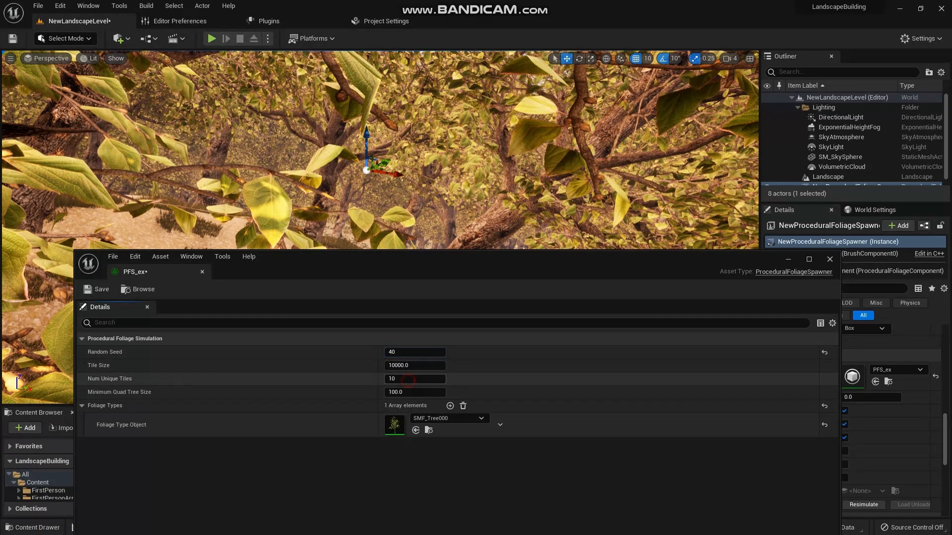
text(5)
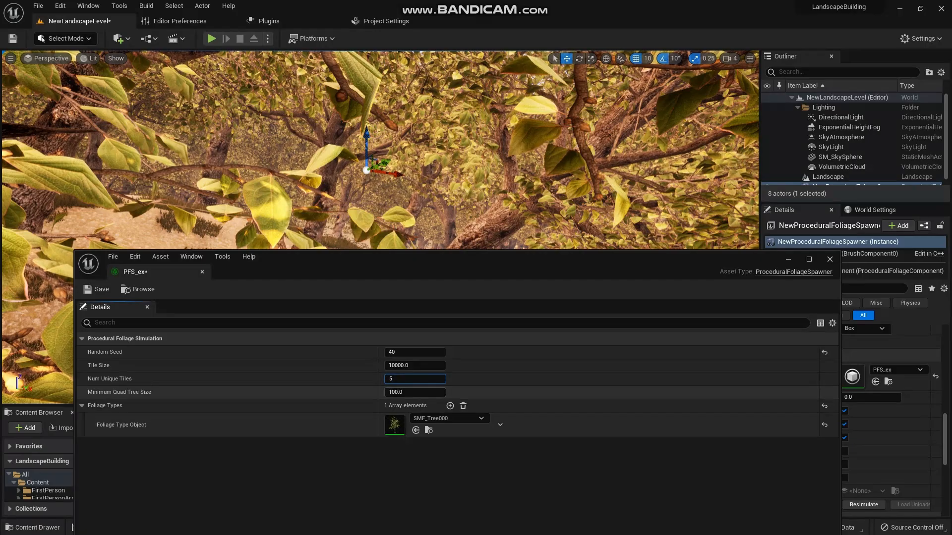
click(97, 289)
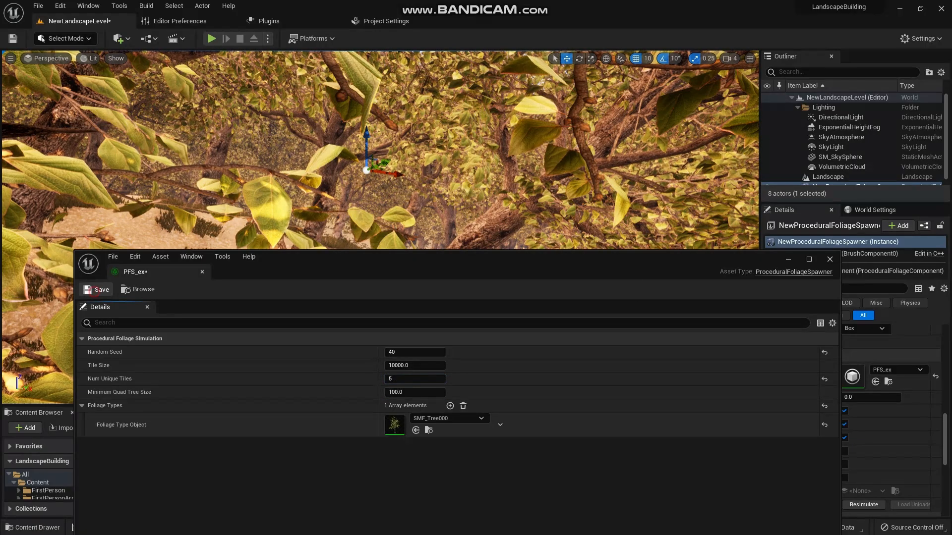
click(864, 505)
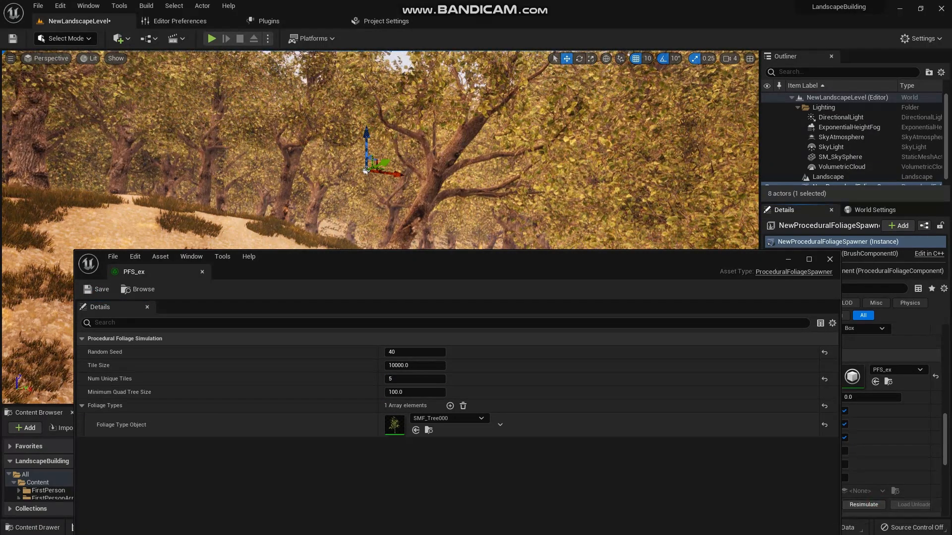
- Close the PFS_ex editor, frame a view among the trees and save the level
right_drag(377, 149, 248, 139)
click(830, 260)
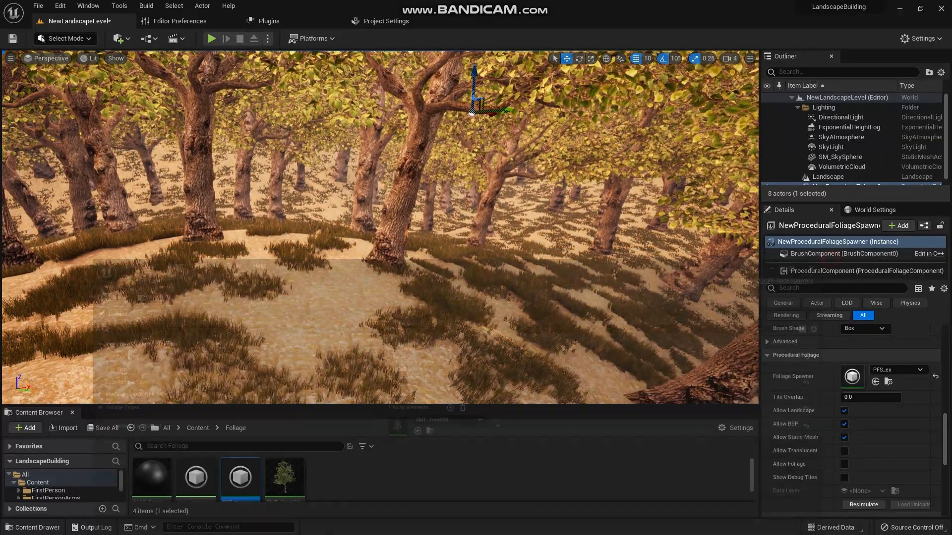
right_drag(396, 223, 370, 182)
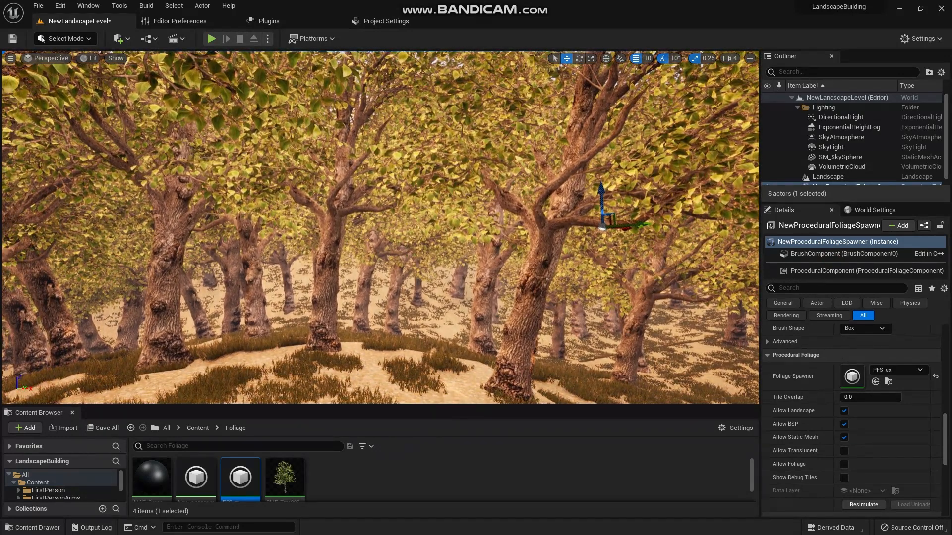
click(13, 38)
- Capture a high-resolution screenshot of the forest view, look at the saved image and close the screenshot dialog
click(11, 58)
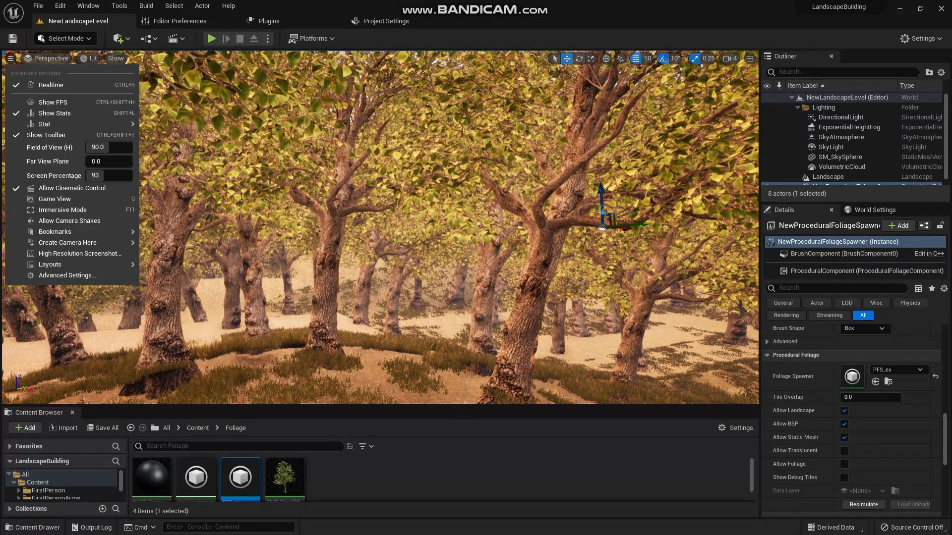
click(79, 253)
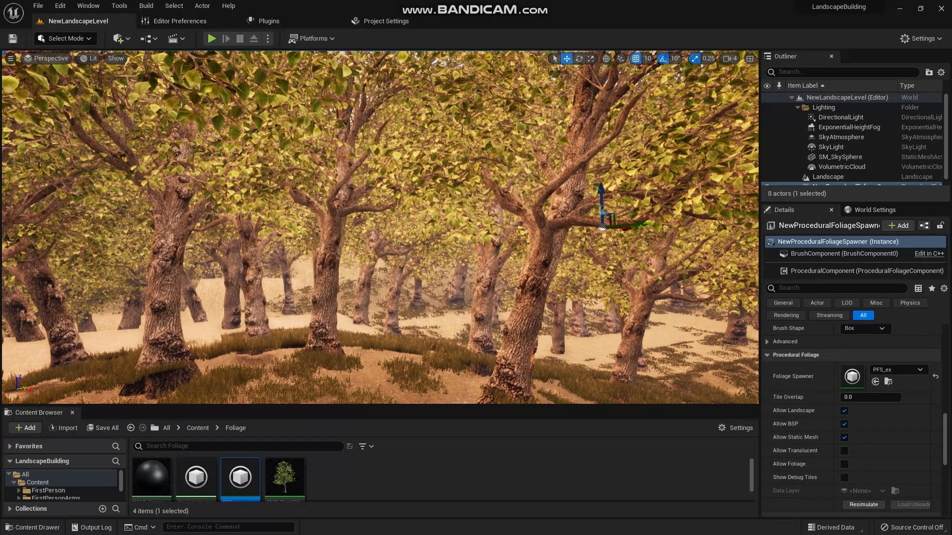
click(567, 334)
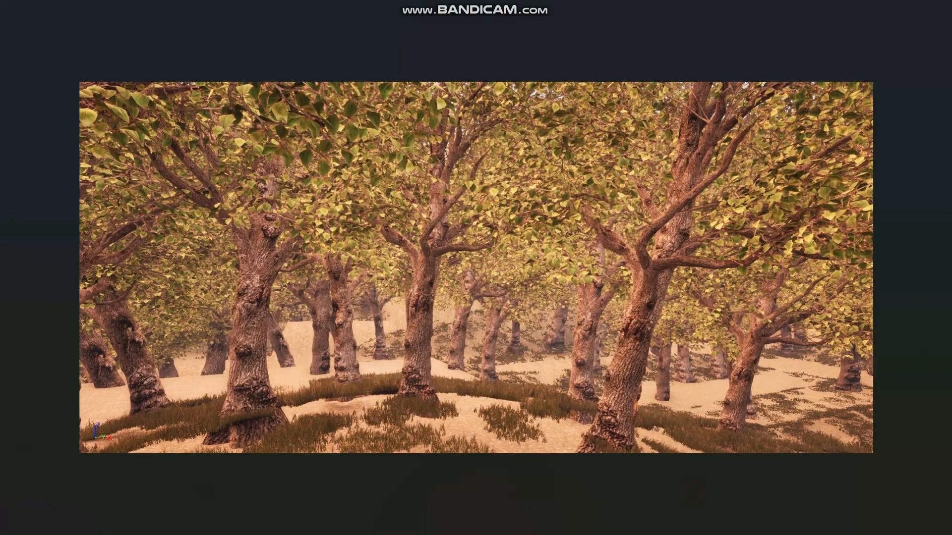
scroll(476, 268, down, 2)
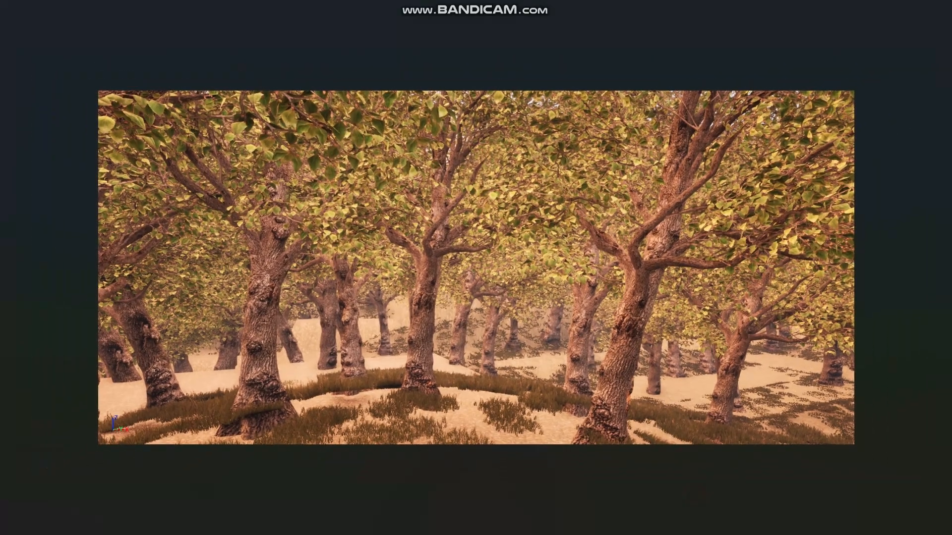
click(940, 12)
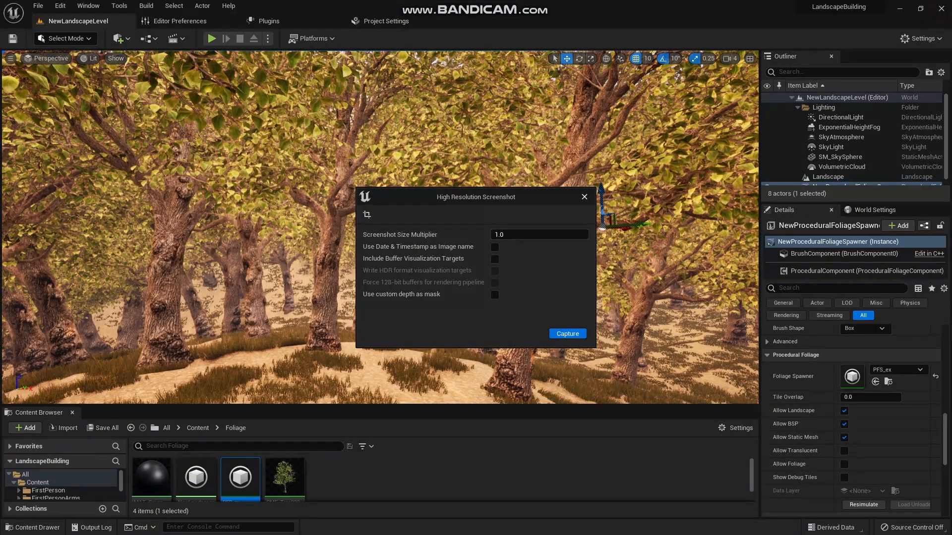
click(584, 197)
- Inspect the tree trunks on the hill, then set the Align Max Angle of the SMF_Tree000 foliage type to 3
right_drag(380, 227, 491, 212)
key(e)
key(w)
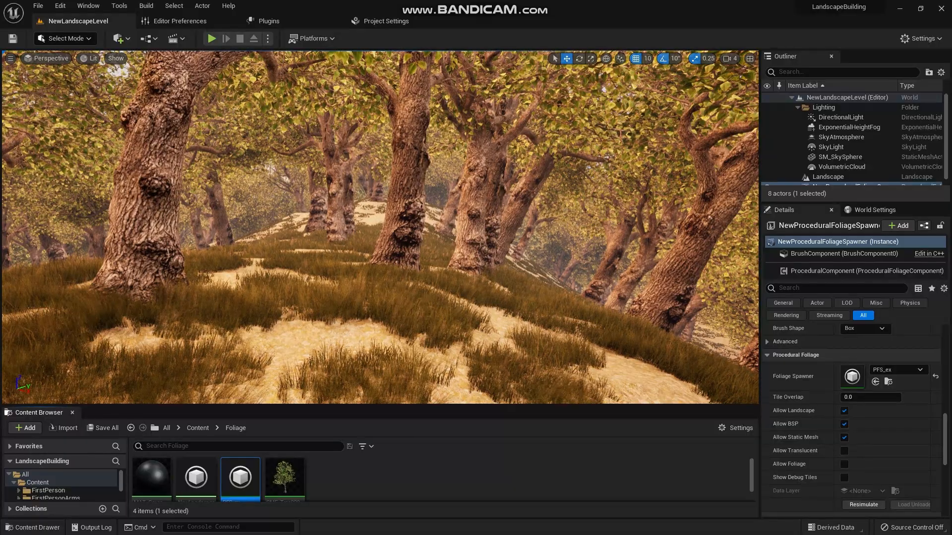
double_click(284, 477)
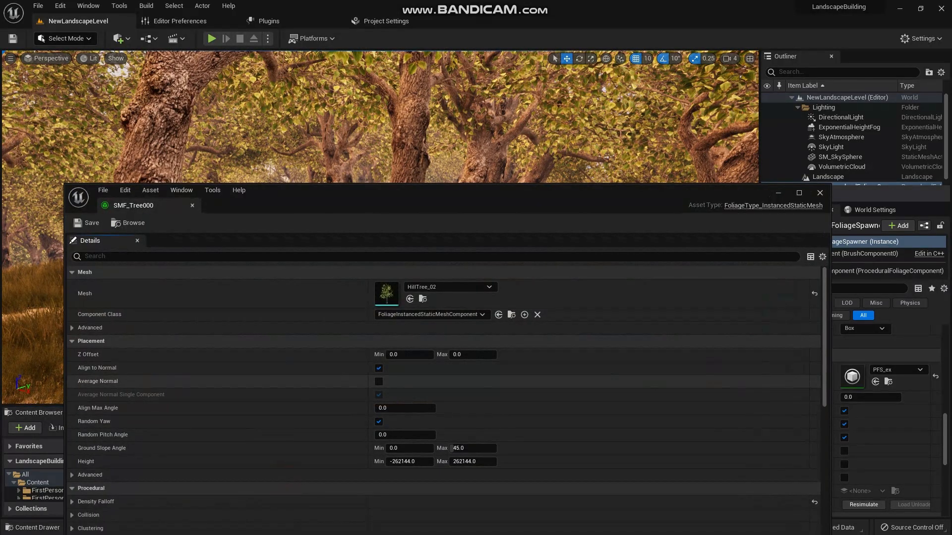
click(381, 409)
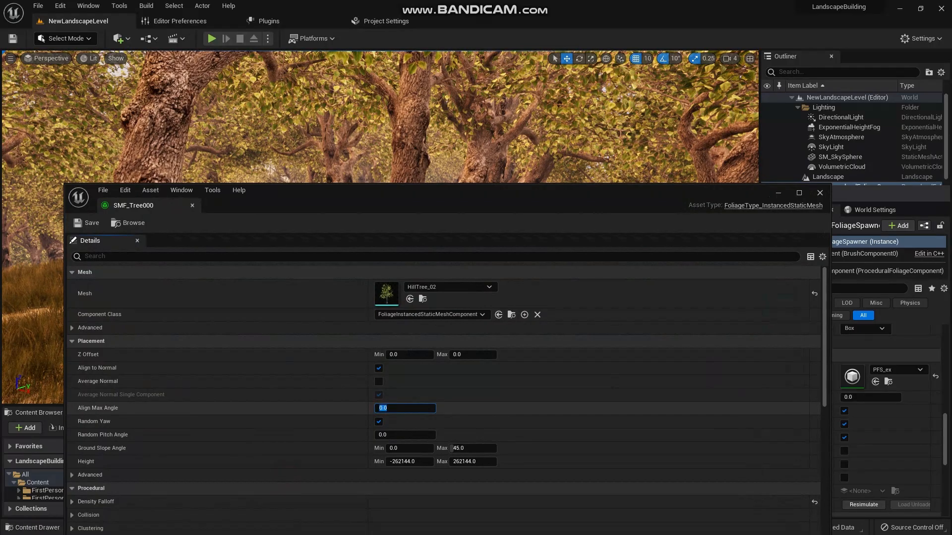
text(3)
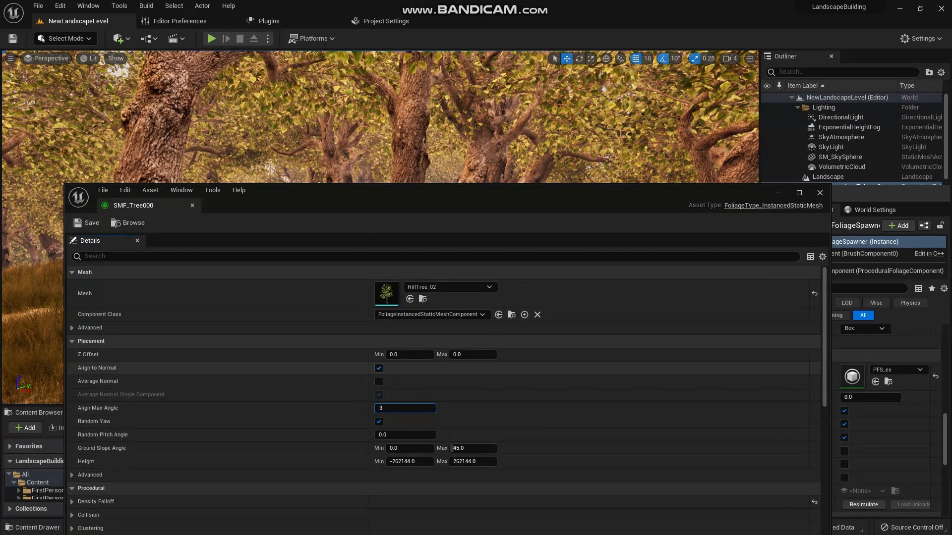
- Set the Shade Radius of SMF_Tree000 to 50, save the asset and resimulate the procedural foliage
scroll(452, 416, down, 1)
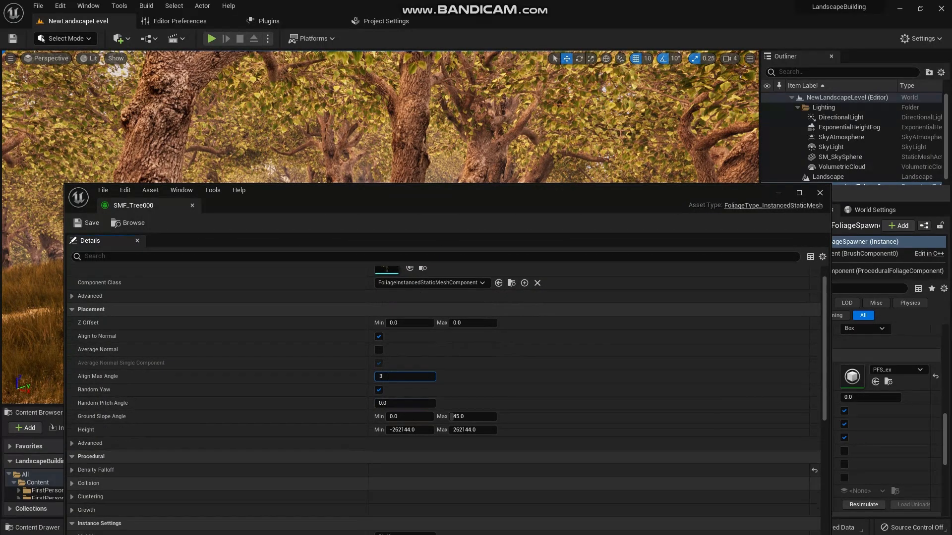
click(73, 483)
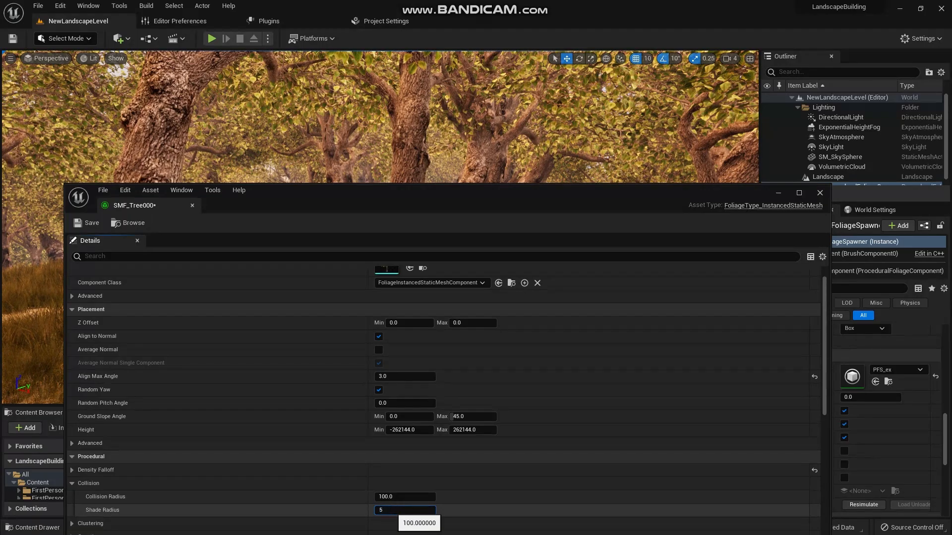
key(Return)
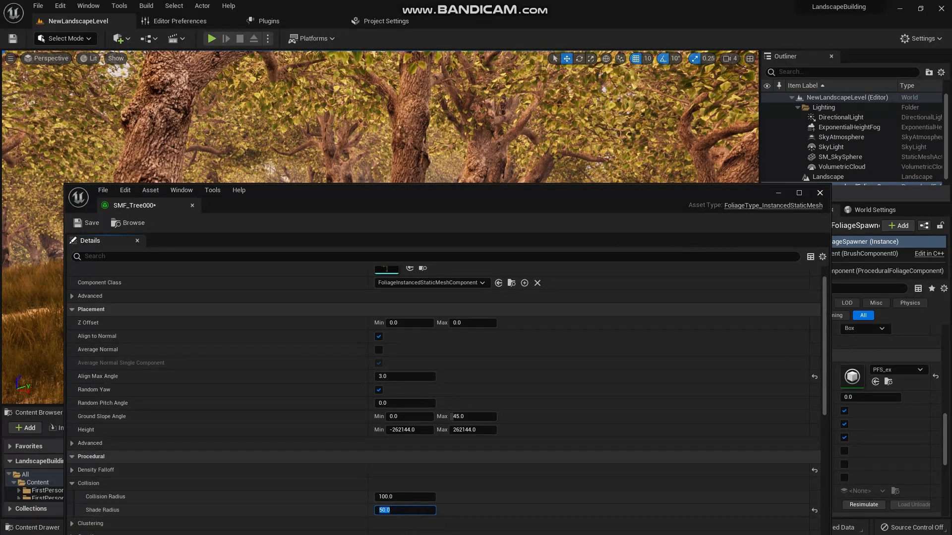
click(88, 222)
scroll(443, 401, down, 2)
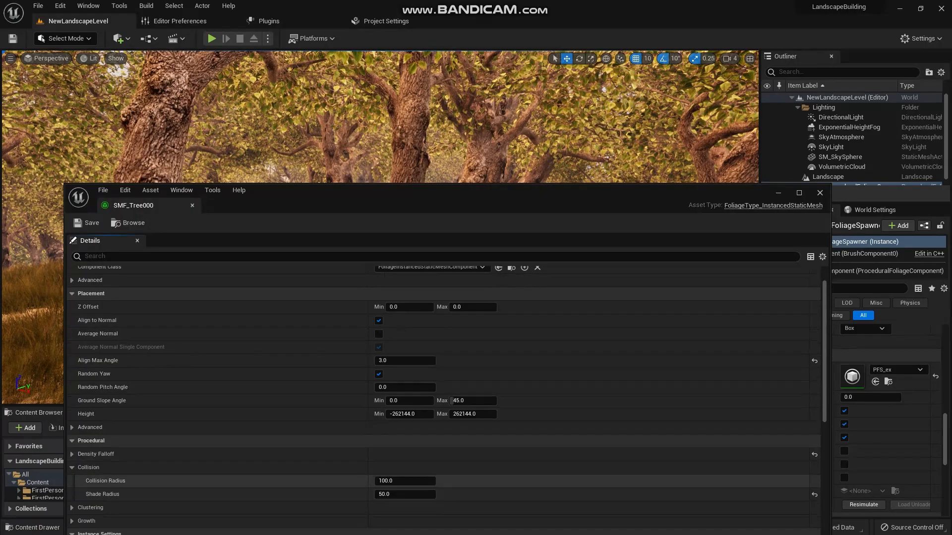
click(864, 505)
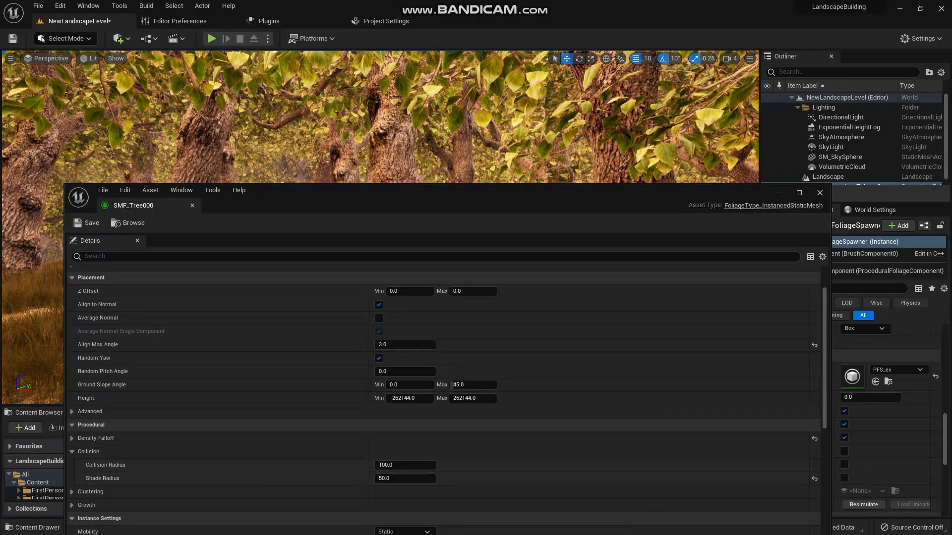
- Set the Shade Radius of SMF_Tree000 to 150, save the asset and resimulate the procedural foliage
drag(620, 194, 585, 133)
click(372, 420)
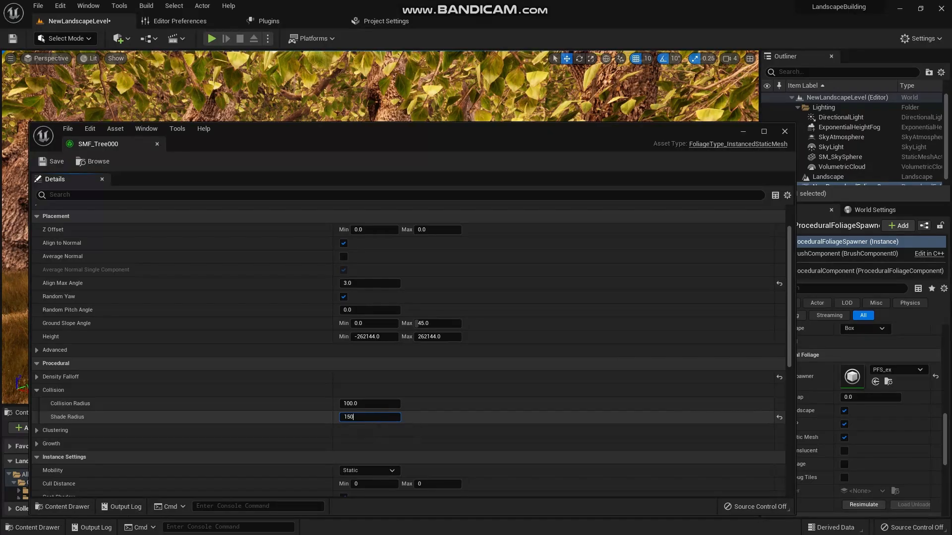
key(Return)
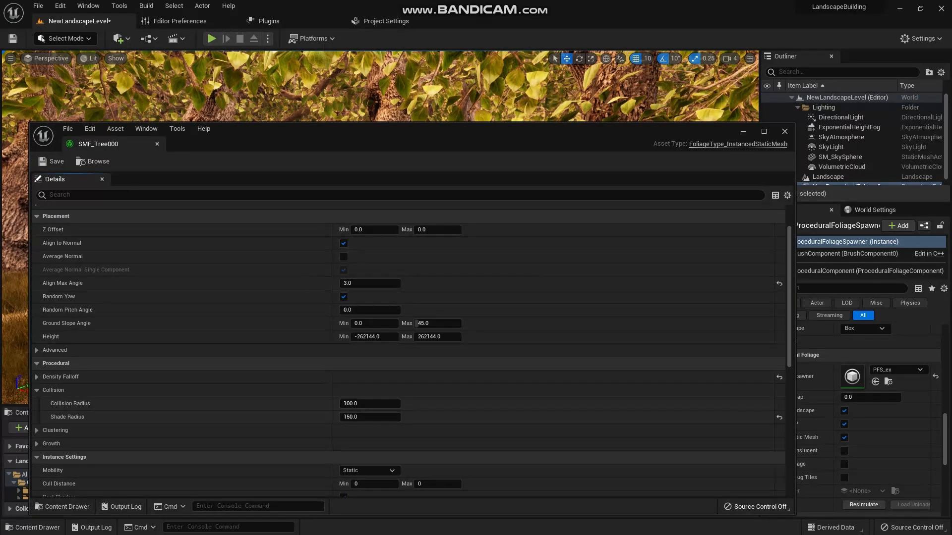
click(864, 504)
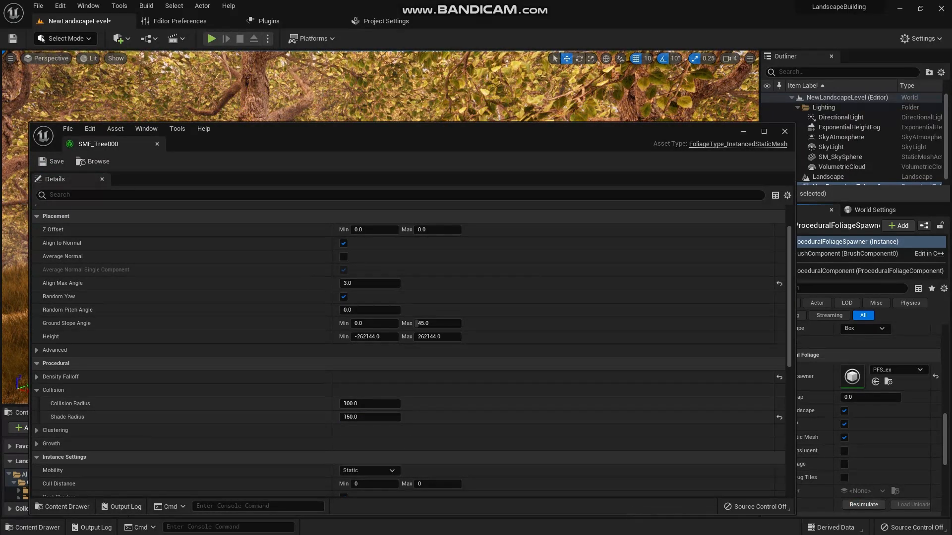
- Set the Collision Radius of SMF_Tree000 to 150 and save the asset
drag(580, 133, 595, 86)
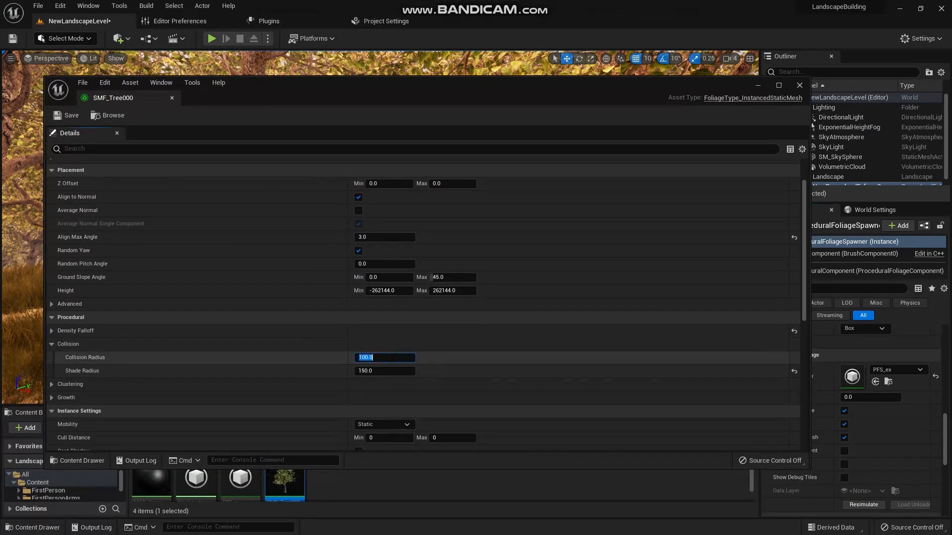
text(50)
key(Return)
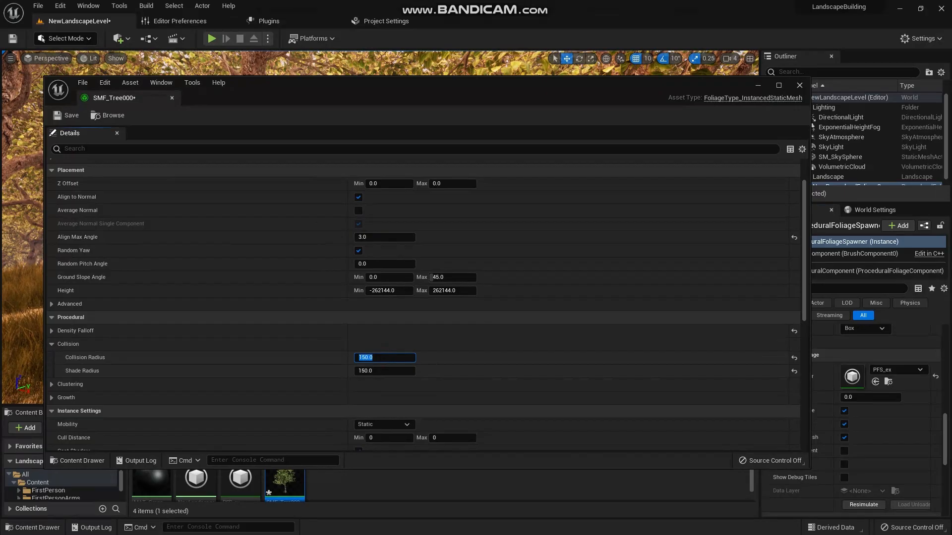
key(ctrl+s)
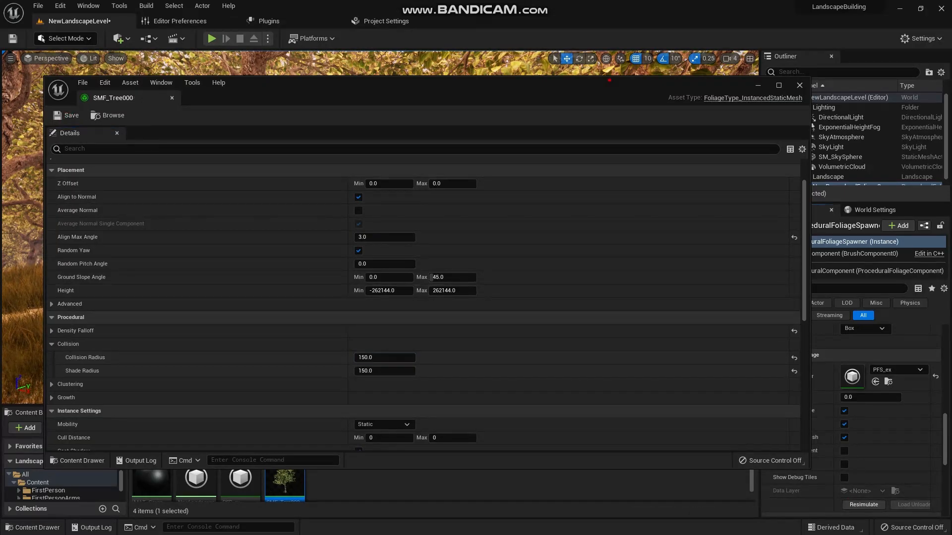
- Set the Collision Radius of SMF_Tree000 to 200 and resimulate the procedural foliage
drag(426, 89, 424, 111)
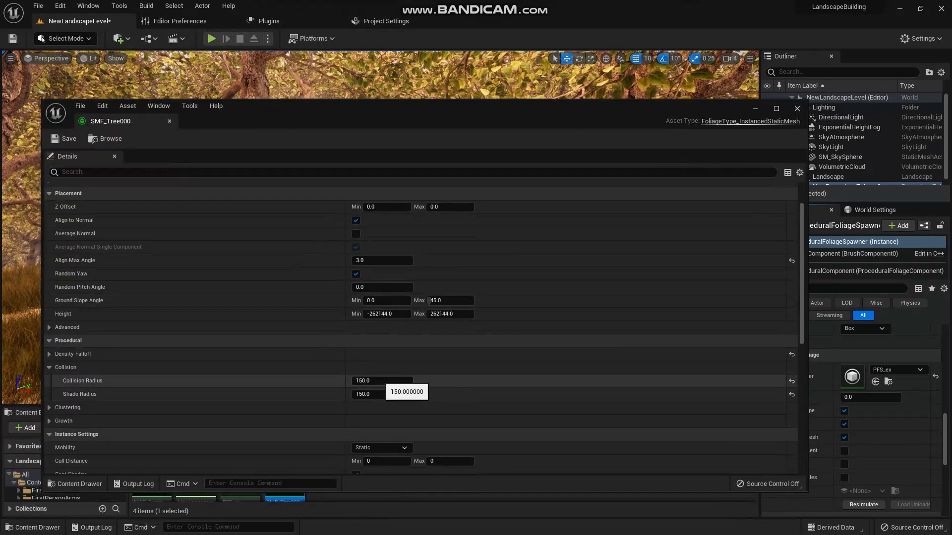
text(200)
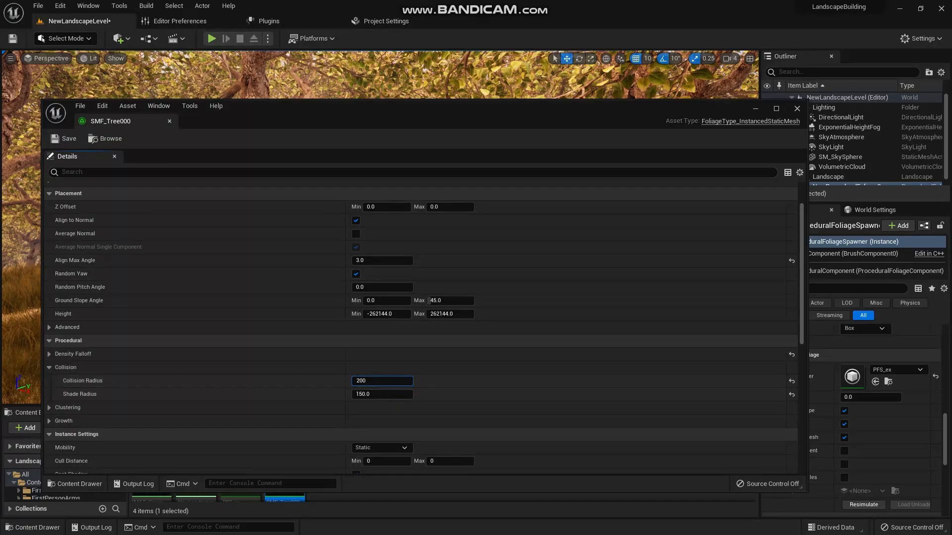
key(Return)
click(863, 505)
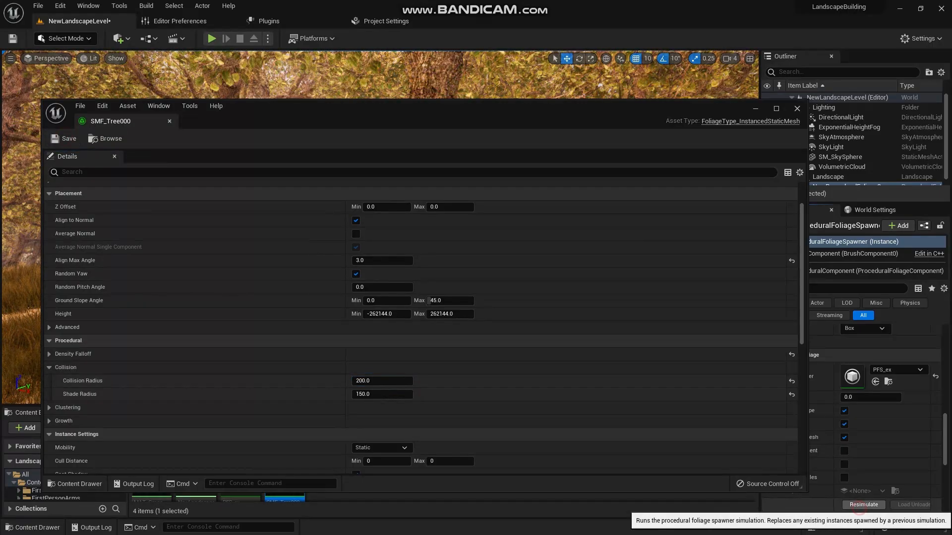
click(752, 109)
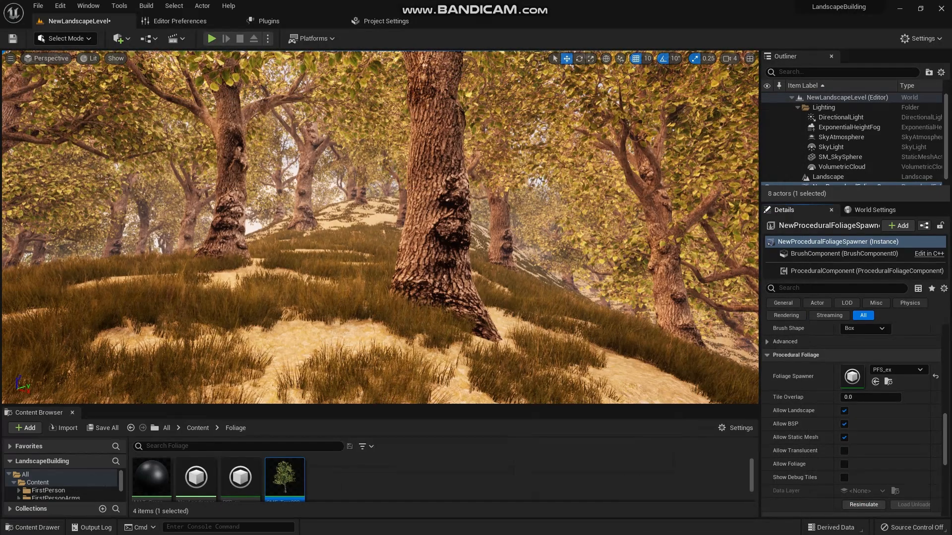
- Reopen the SMF_Tree000 foliage type, disable Align to Normal and resimulate the procedural foliage to check the trees on the slope
right_drag(397, 297, 243, 293)
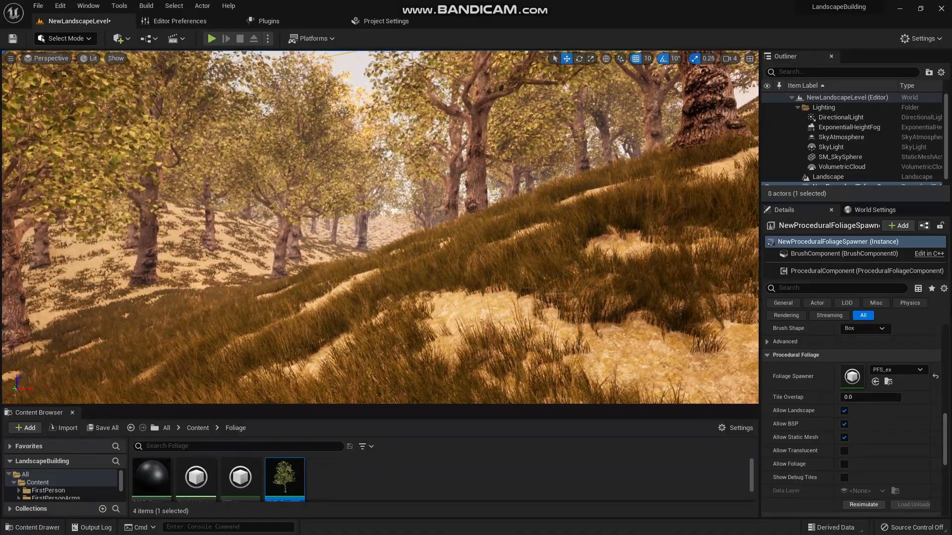
double_click(285, 476)
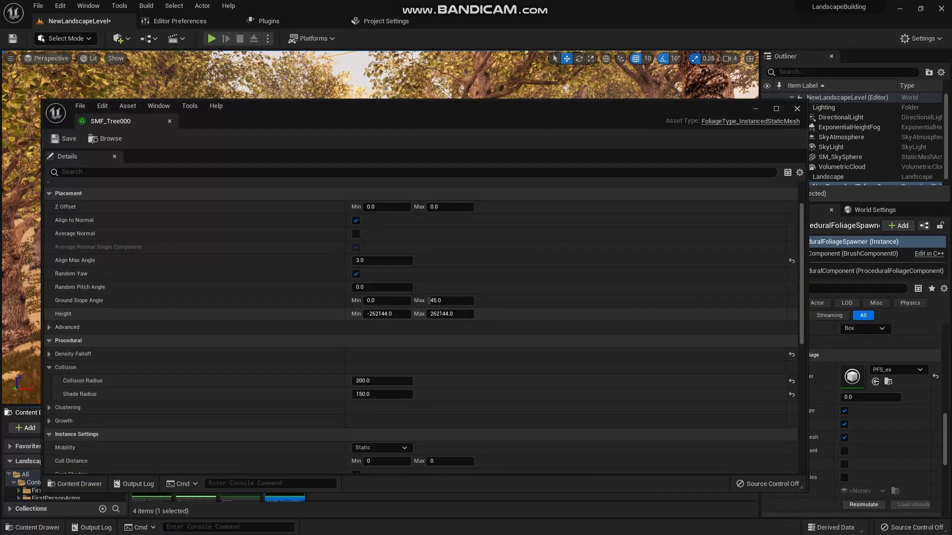
scroll(421, 327, up, 2)
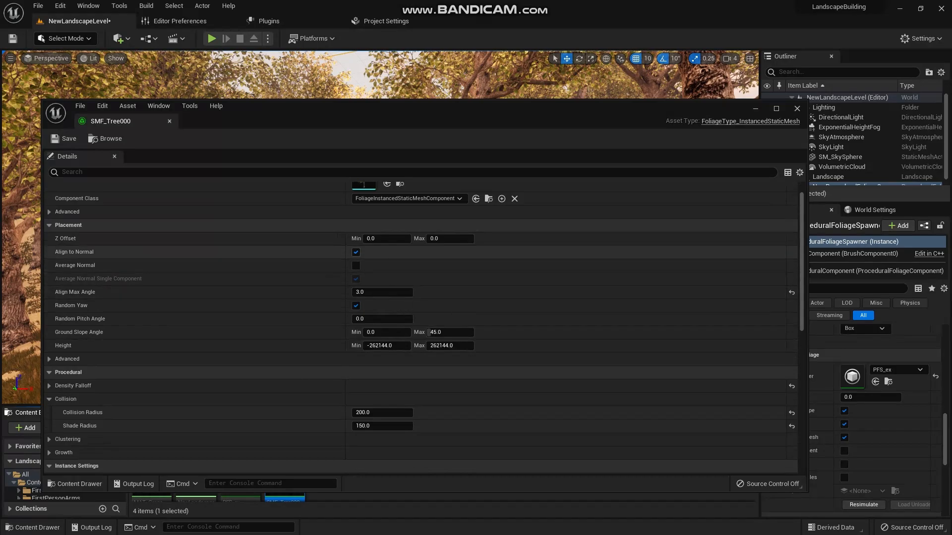
click(356, 252)
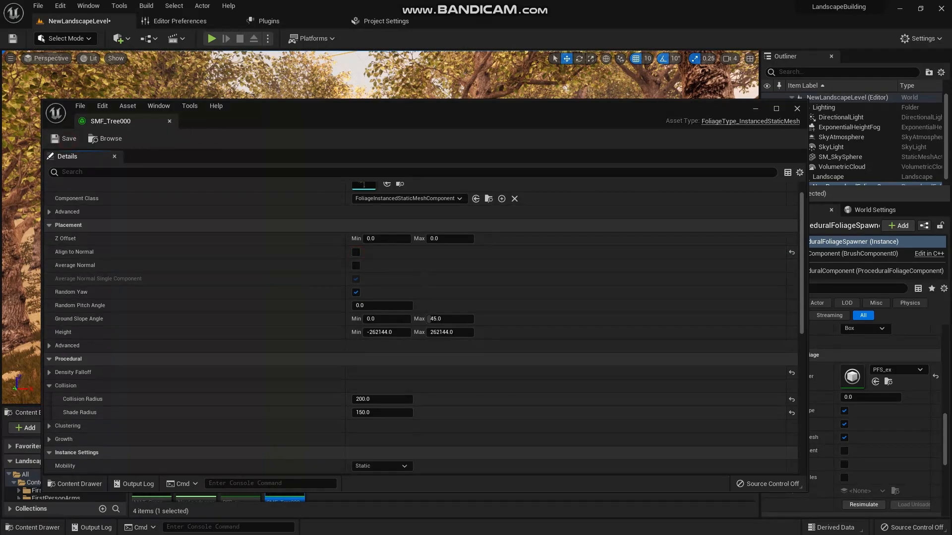
click(864, 505)
drag(538, 111, 700, 188)
drag(496, 188, 735, 175)
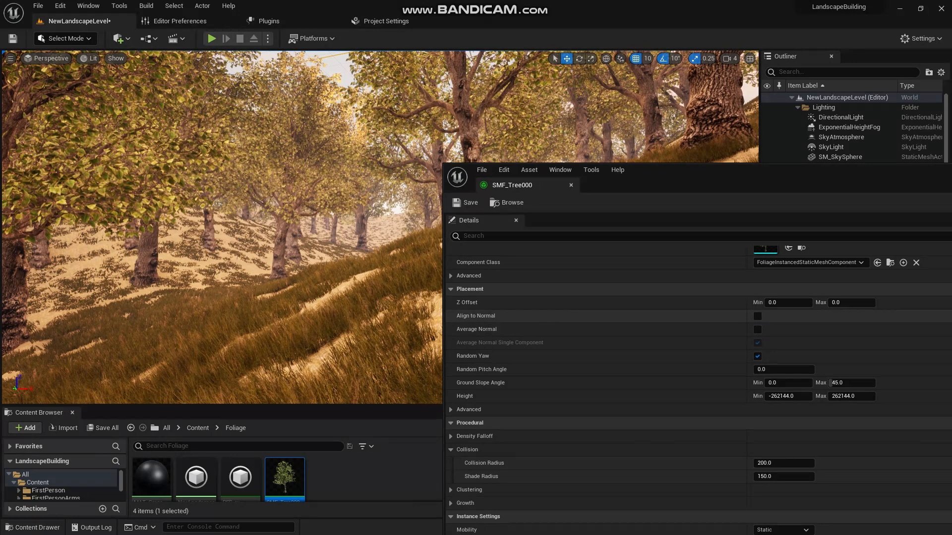
- Re-enable Align to Normal for SMF_Tree000 and resimulate the procedural foliage
click(757, 316)
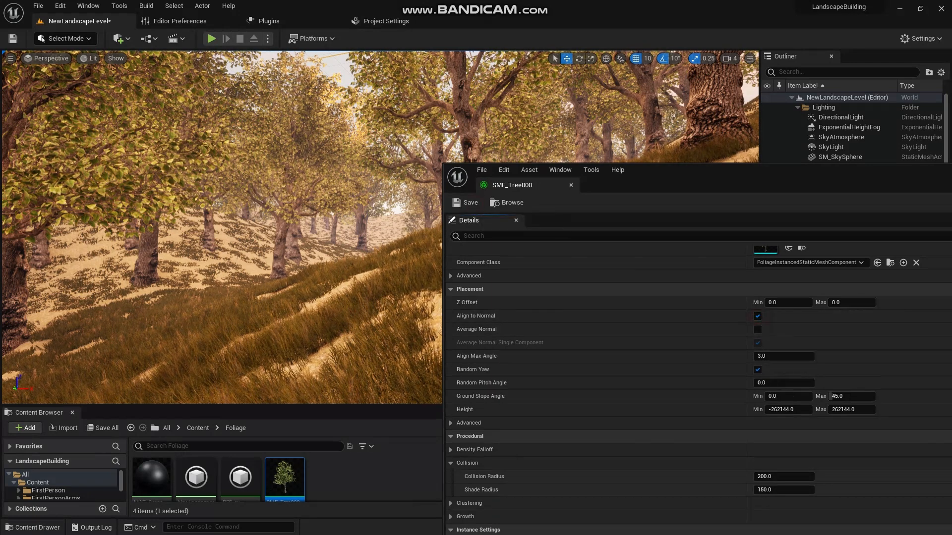
drag(738, 176, 248, 275)
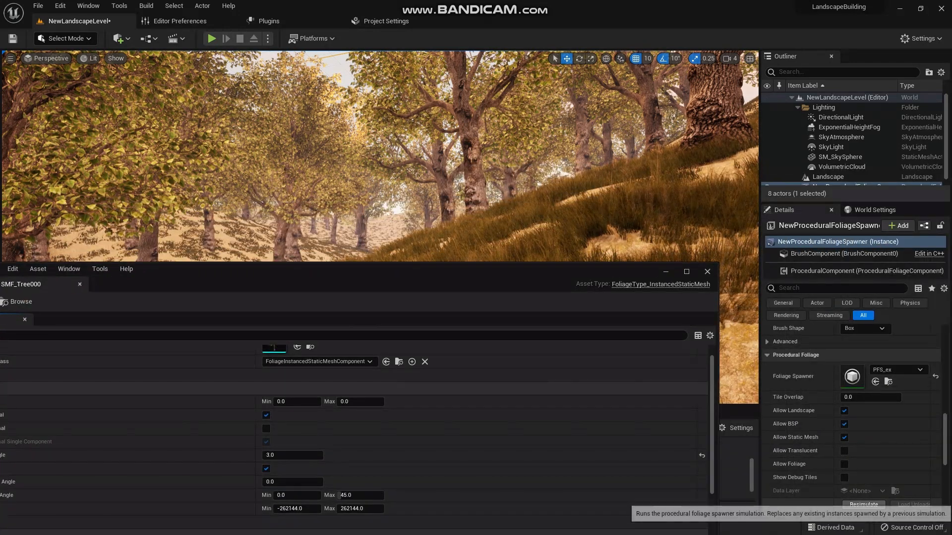
click(864, 505)
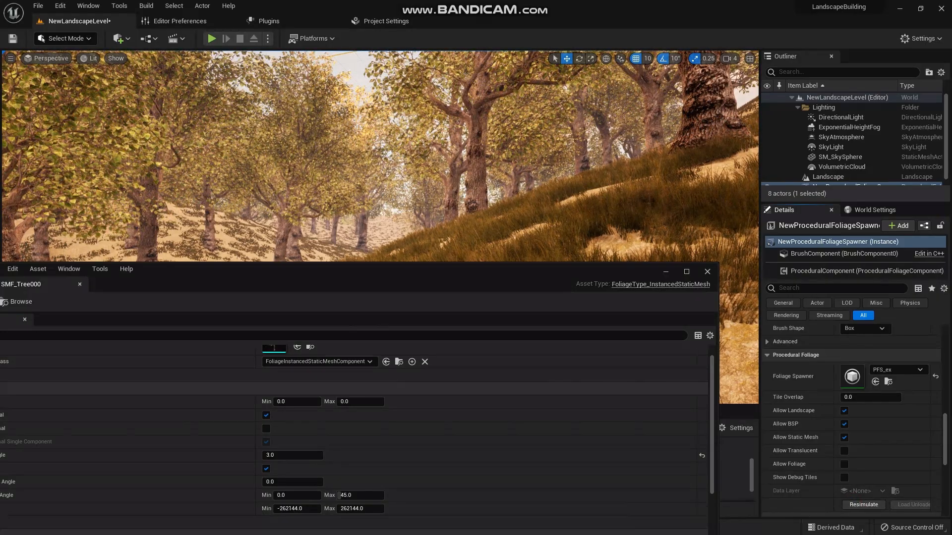
- Set the Align Max Angle of SMF_Tree000 to 4, close its editor and resimulate the procedural foliage
drag(397, 274, 536, 95)
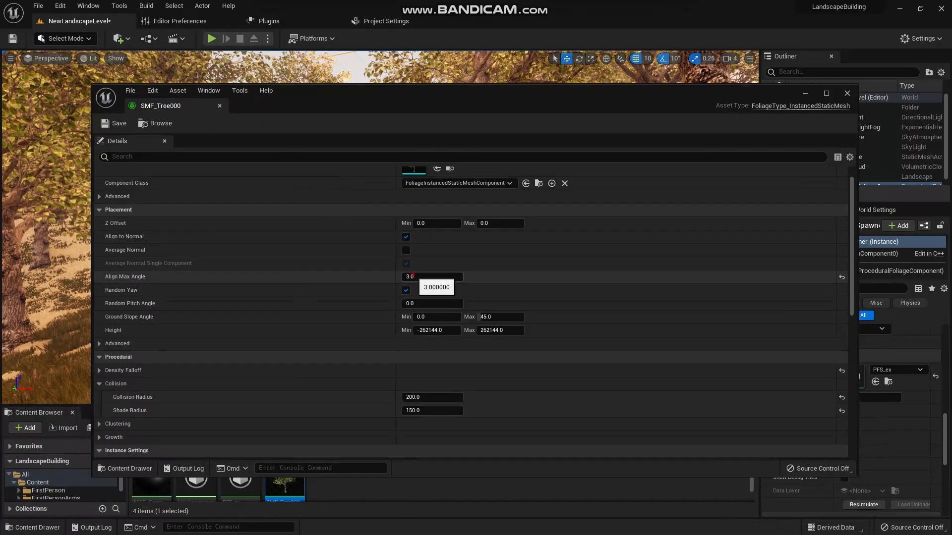
click(412, 276)
text(4)
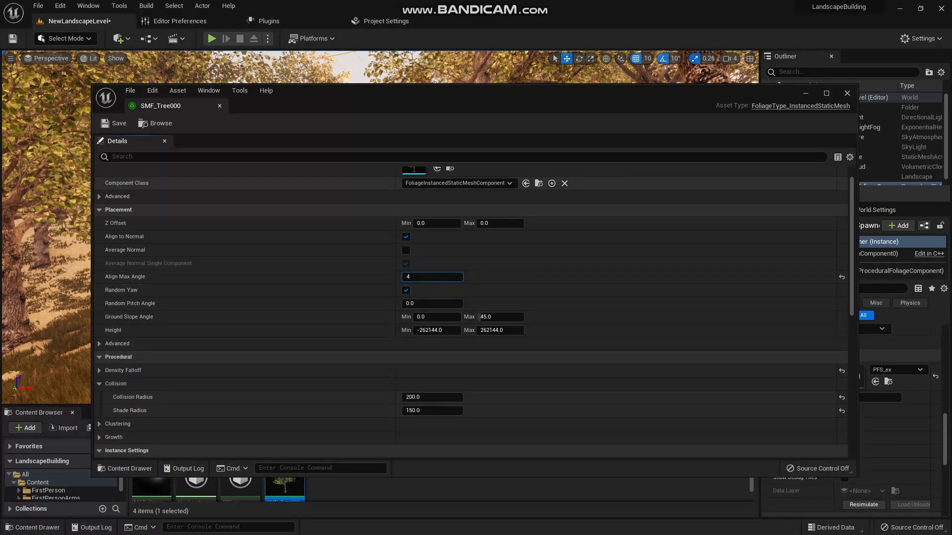
key(Return)
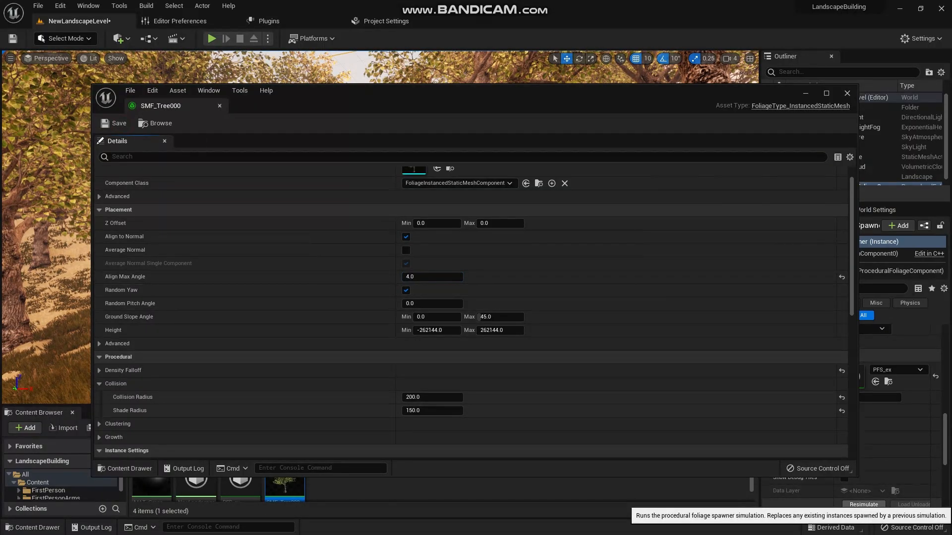
click(847, 93)
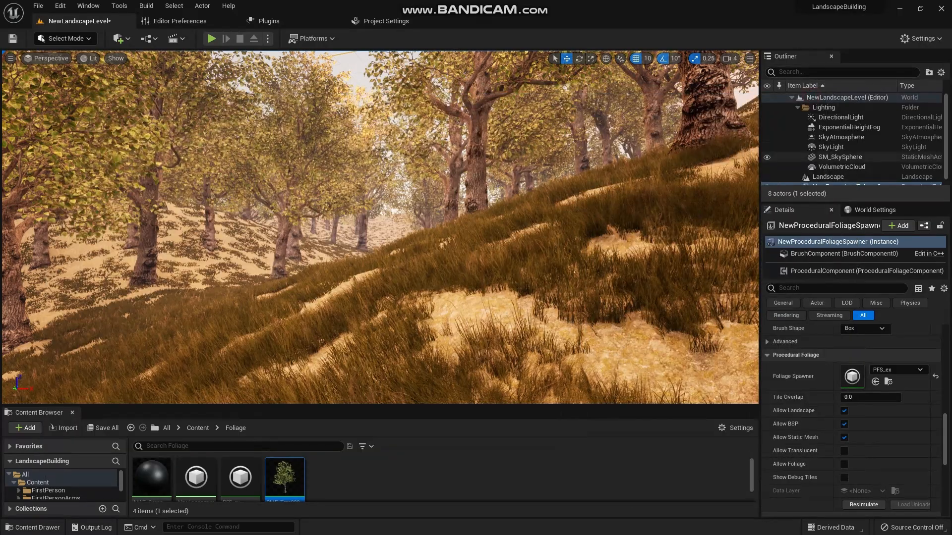
click(866, 505)
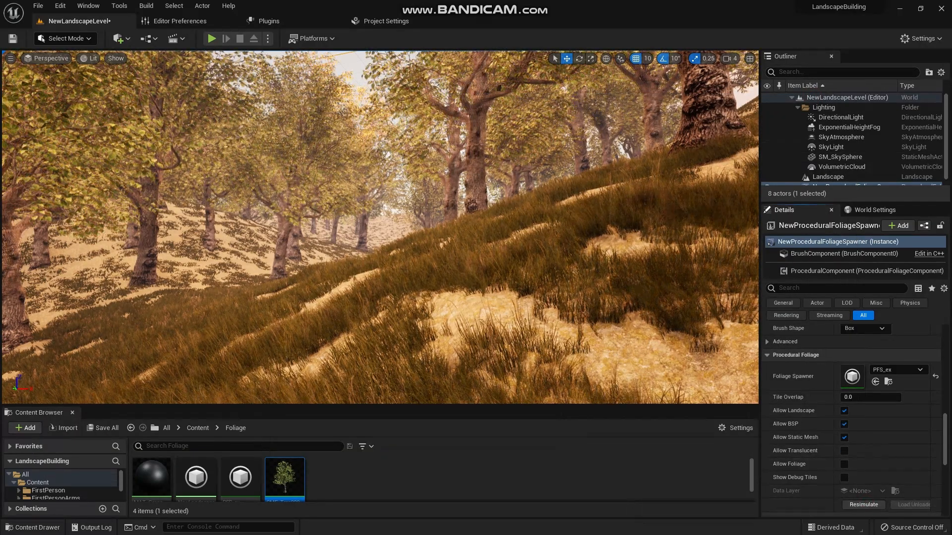
- Reopen SMF_Tree000 and, in its growth settings, set Max Age to 30 and the maximum Procedural Scale to 6
right_drag(381, 227, 399, 298)
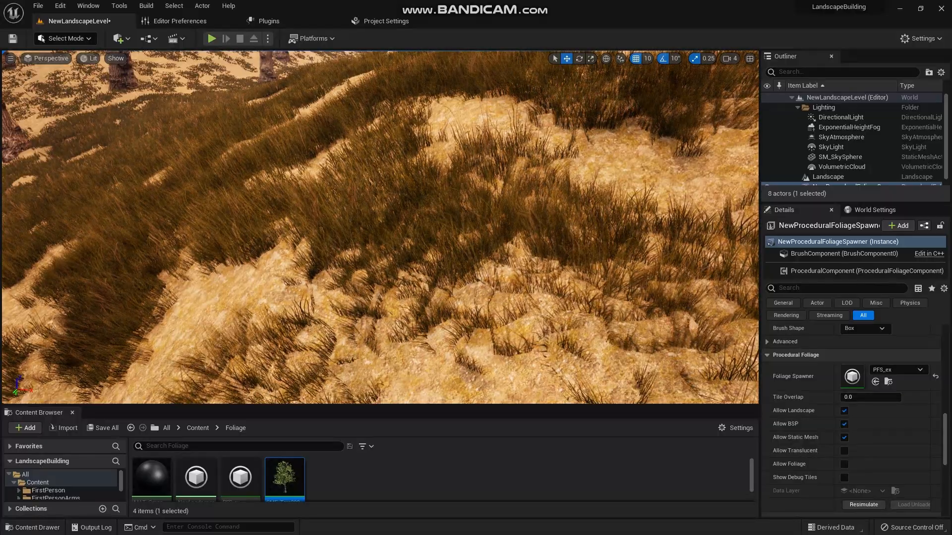
right_drag(400, 298, 409, 248)
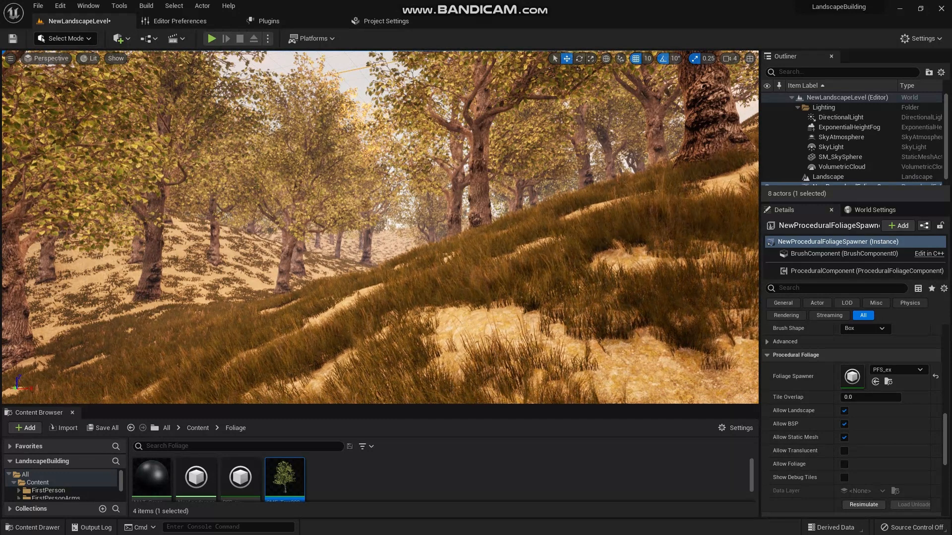
right_drag(409, 248, 398, 240)
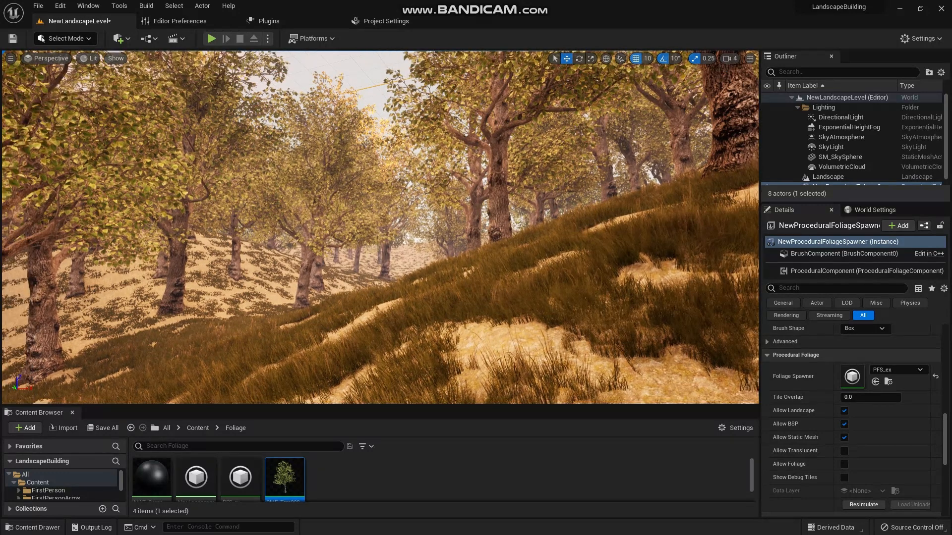
double_click(285, 477)
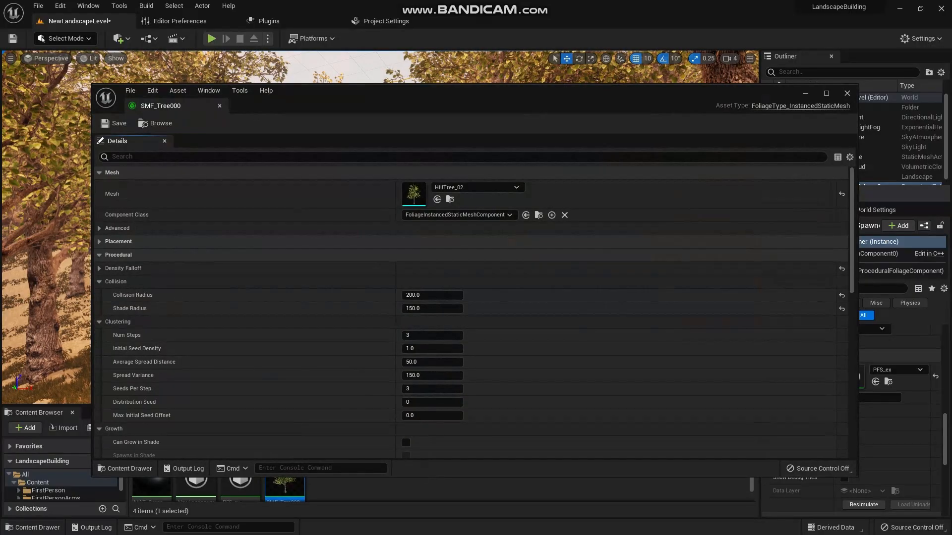
drag(92, 85, 508, 144)
drag(744, 149, 285, 96)
scroll(221, 288, down, 6)
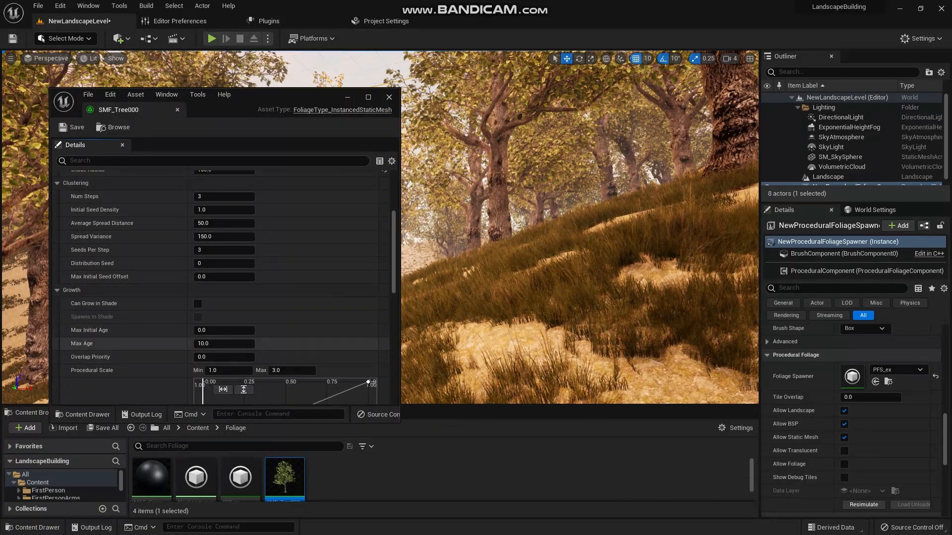
click(206, 343)
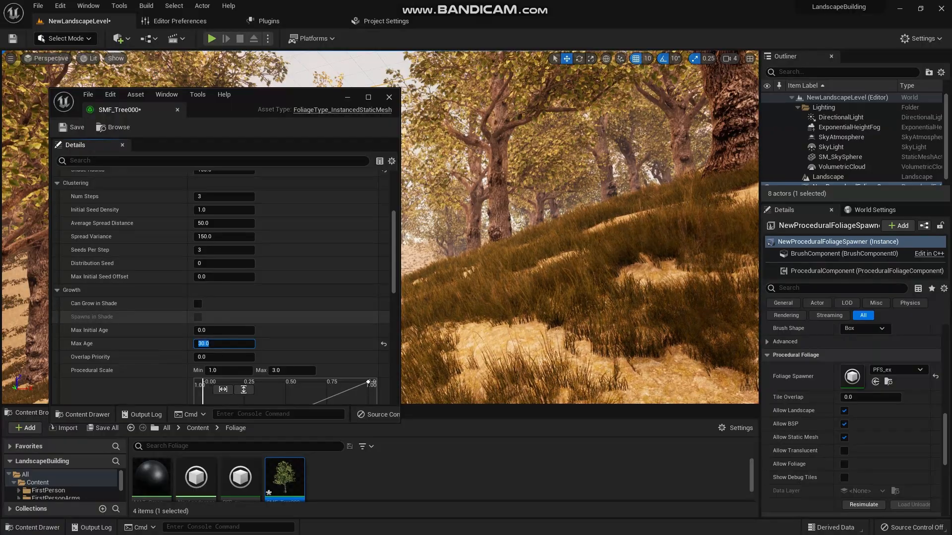
scroll(210, 287, down, 3)
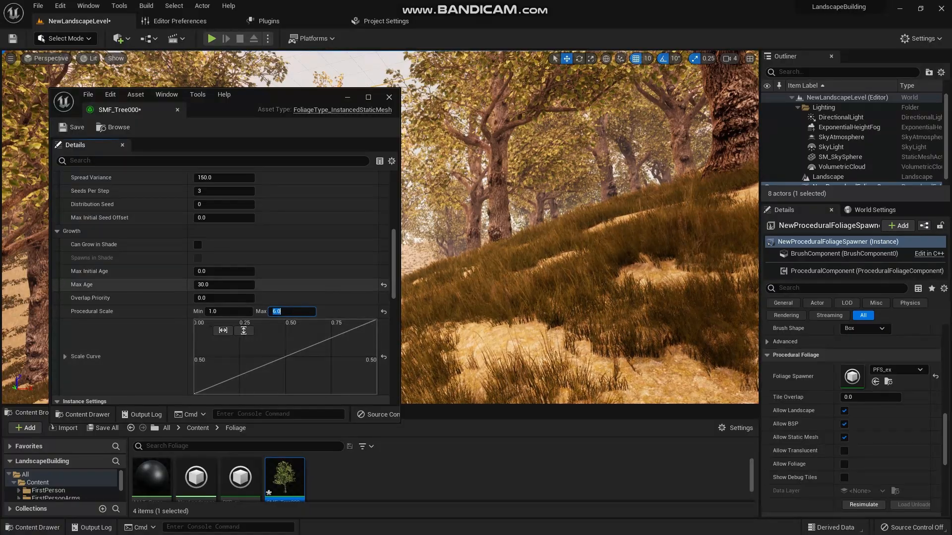
- Set the clustering Num Steps of SMF_Tree000 to 1, save the asset and resimulate the procedural foliage
scroll(223, 287, up, 5)
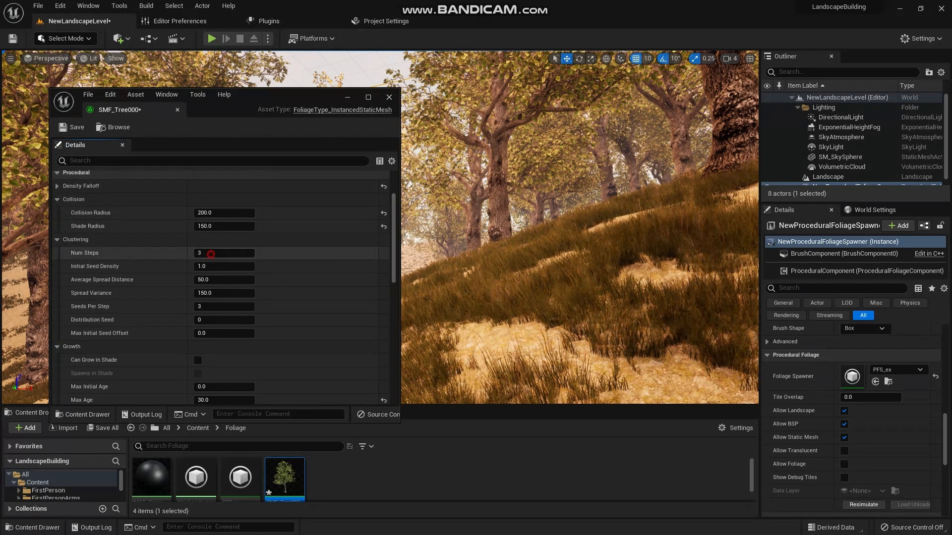
click(221, 267)
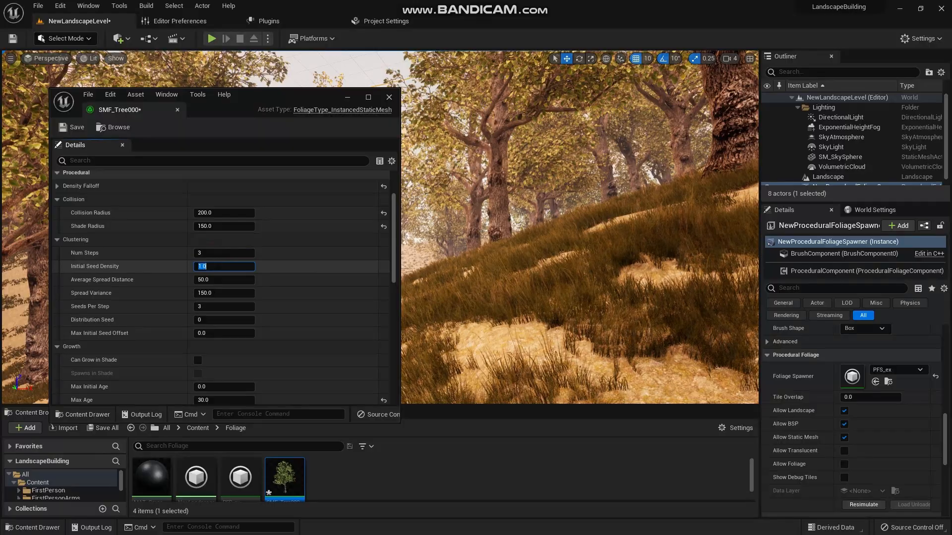
click(213, 254)
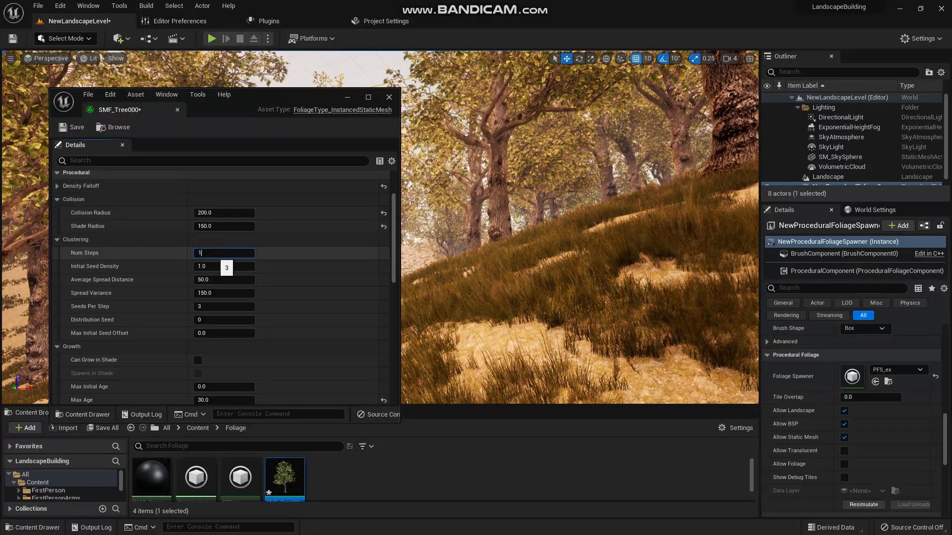
click(72, 127)
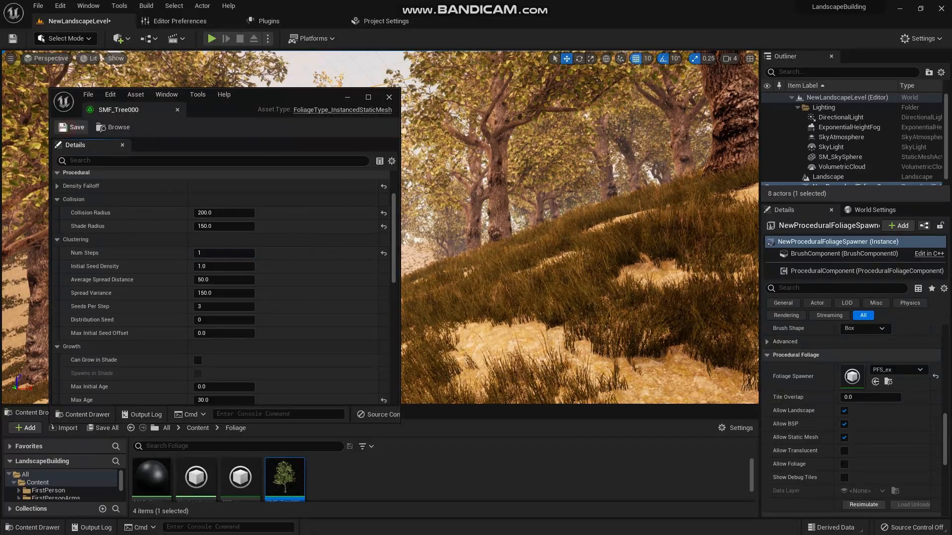
click(864, 506)
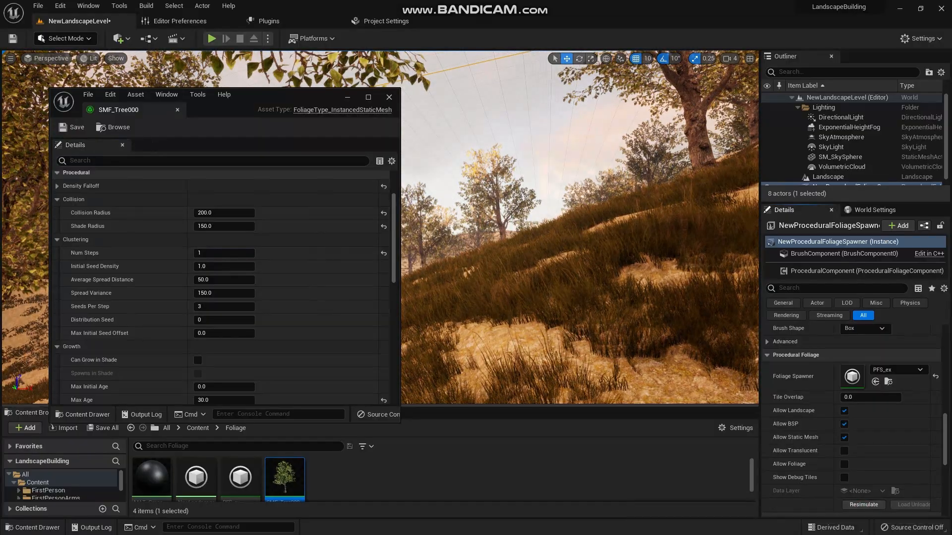
- Set the Initial Seed Density of SMF_Tree000 to 0.5, save the asset and resimulate the procedural foliage
right_drag(580, 228, 615, 196)
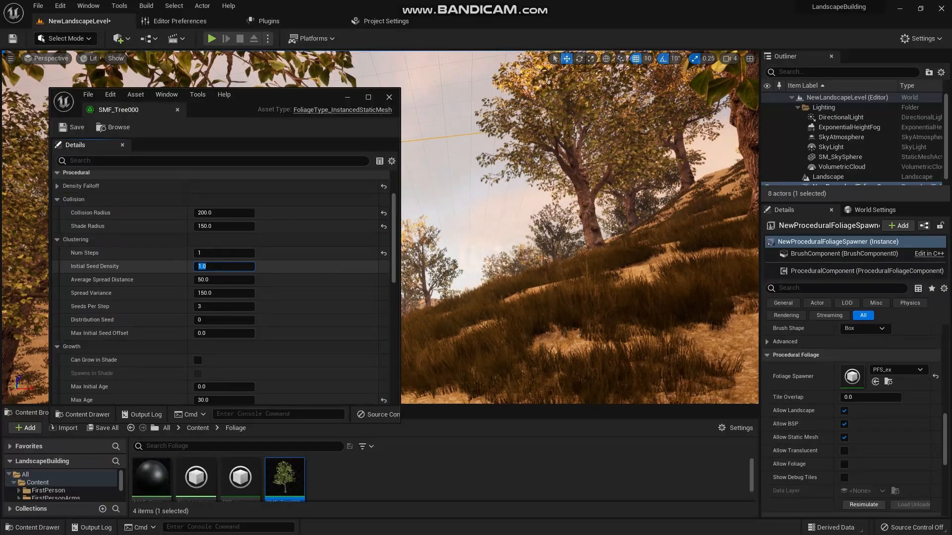
text(.5)
key(Return)
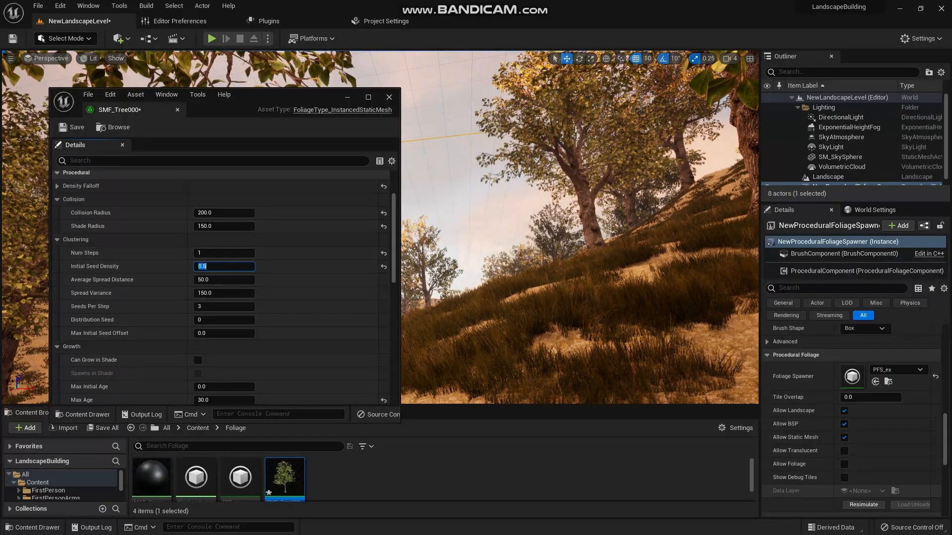
click(74, 127)
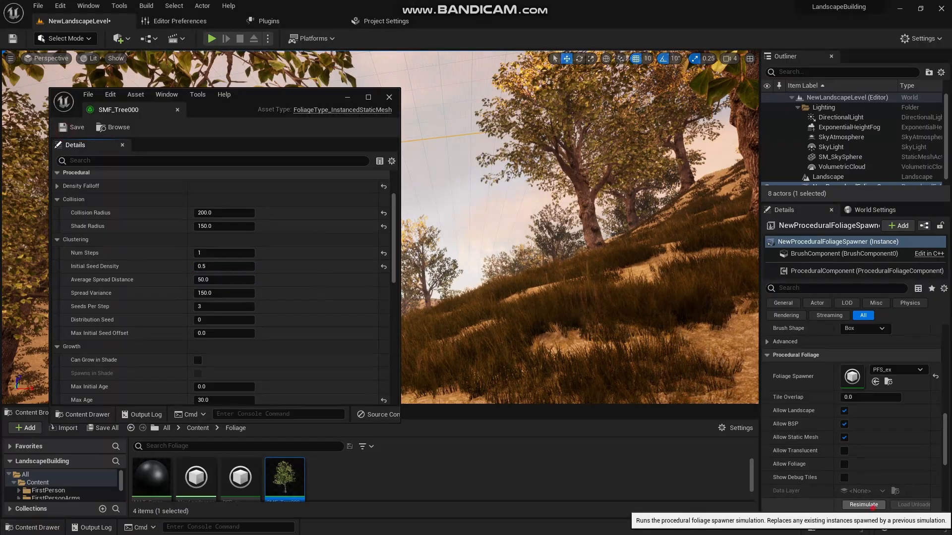
click(864, 504)
- Inspect the tree density on the hills, then set Initial Seed Density back to 1, save the asset and resimulate the foliage
right_drag(645, 297, 402, 351)
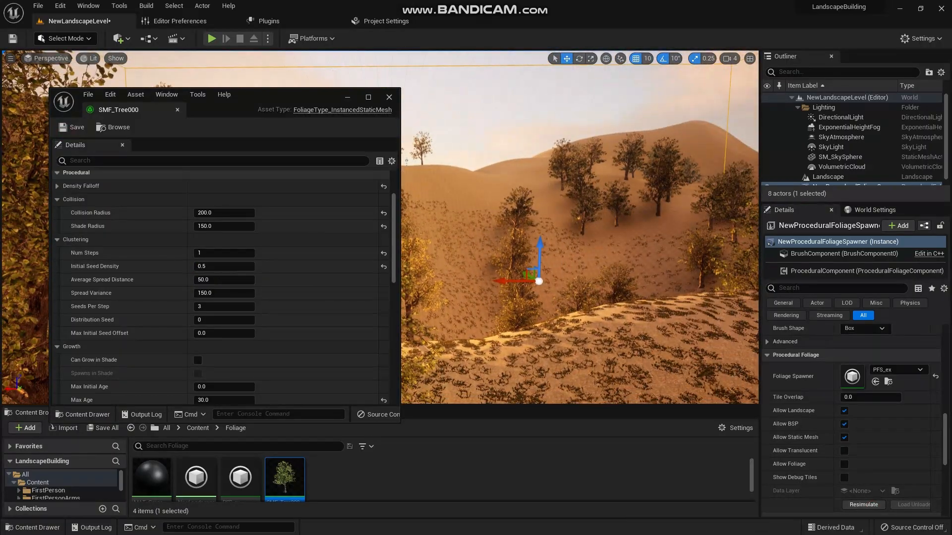
click(224, 266)
text(1)
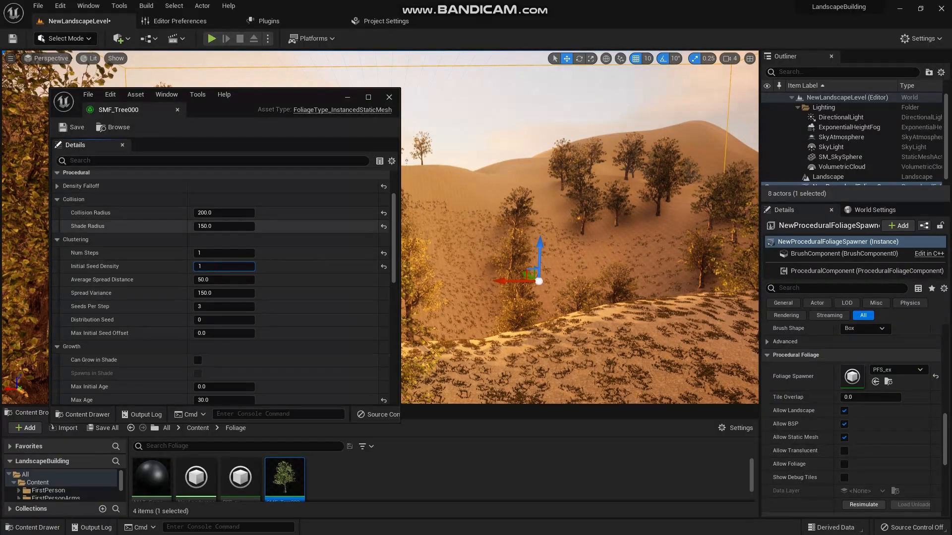
click(75, 129)
click(859, 507)
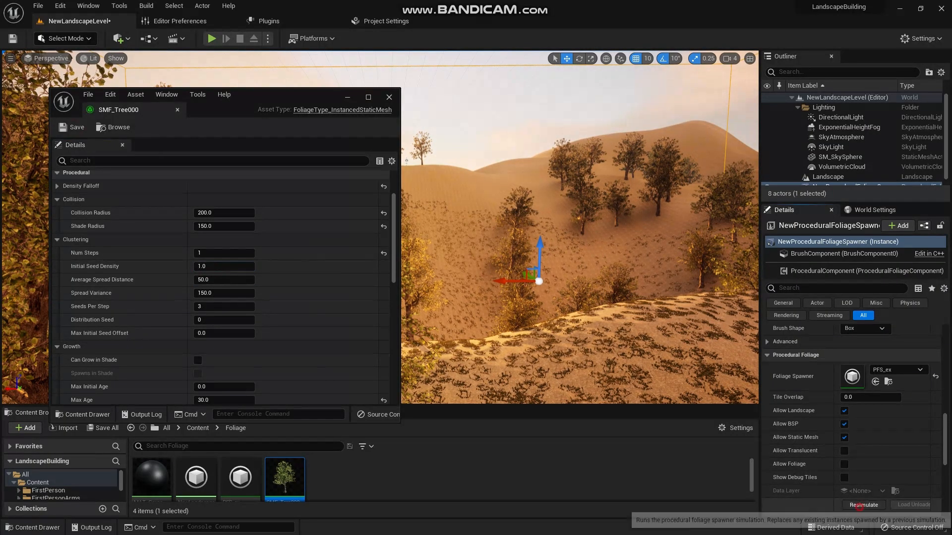
- Set the Max Age of SMF_Tree000 to 50, save the asset and resimulate the procedural foliage
right_drag(616, 207, 823, 206)
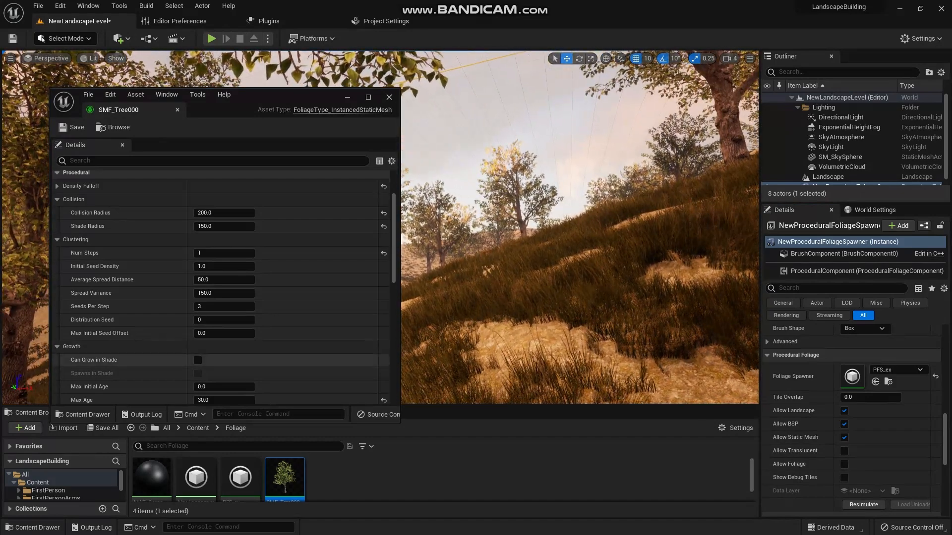
scroll(124, 357, down, 2)
scroll(124, 347, down, 3)
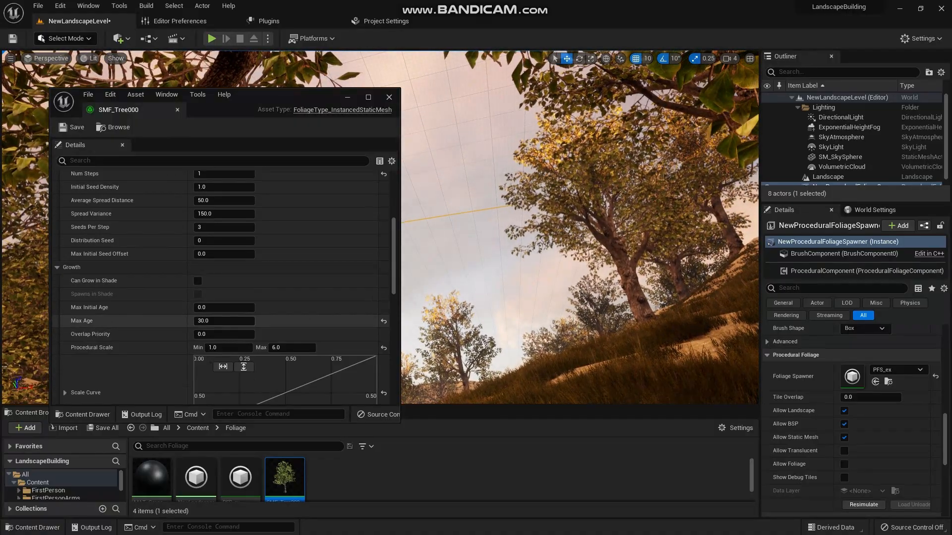
click(222, 320)
text(50)
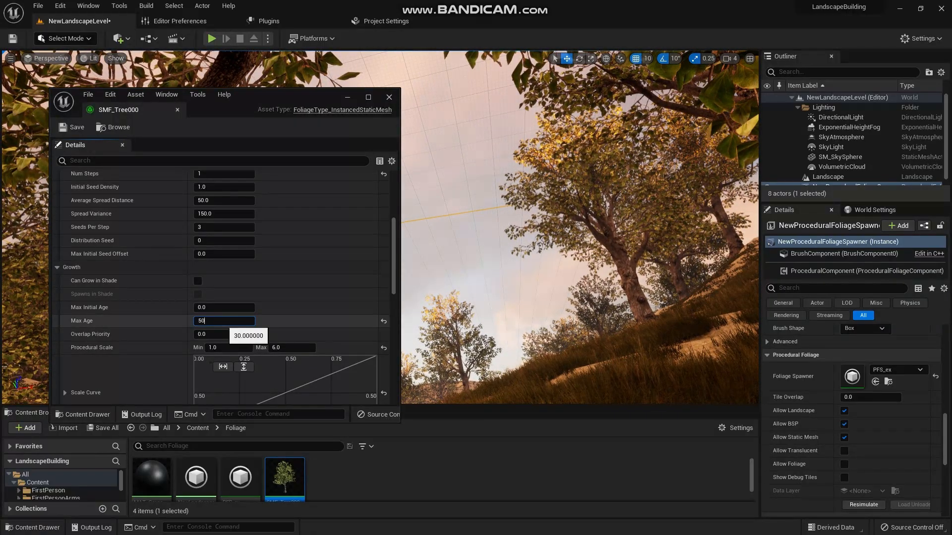
key(Return)
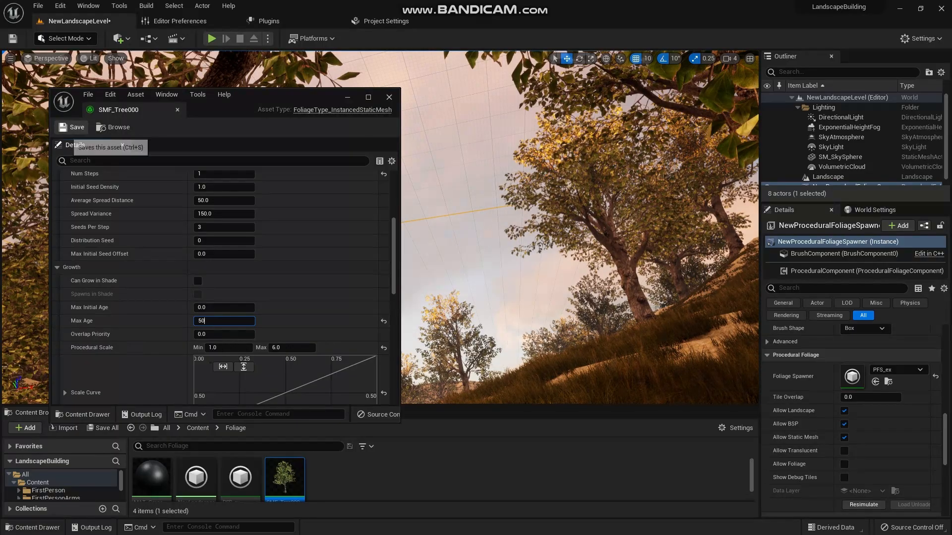
click(863, 504)
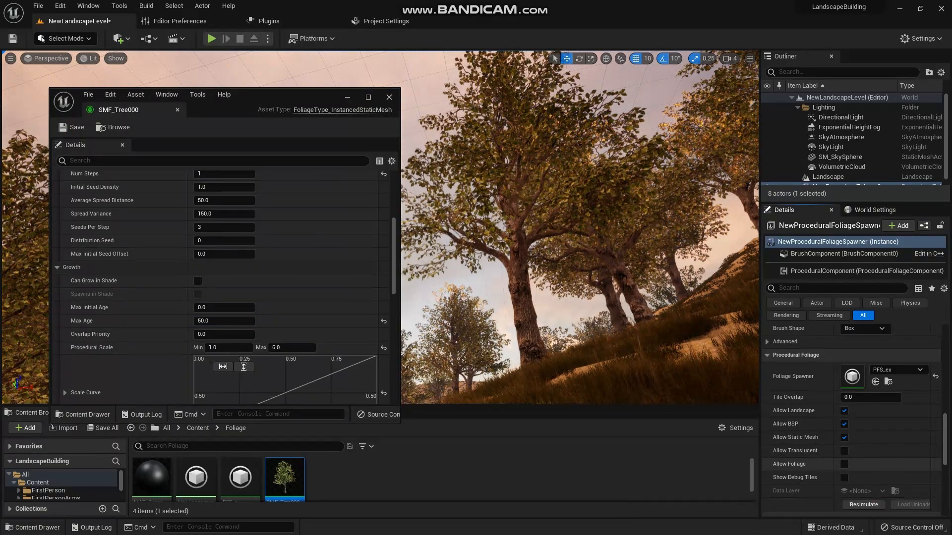
- Set the clustering Num Steps of SMF_Tree000 to 2, save and resimulate the procedural foliage, and close the asset
right_drag(580, 228, 561, 228)
click(218, 174)
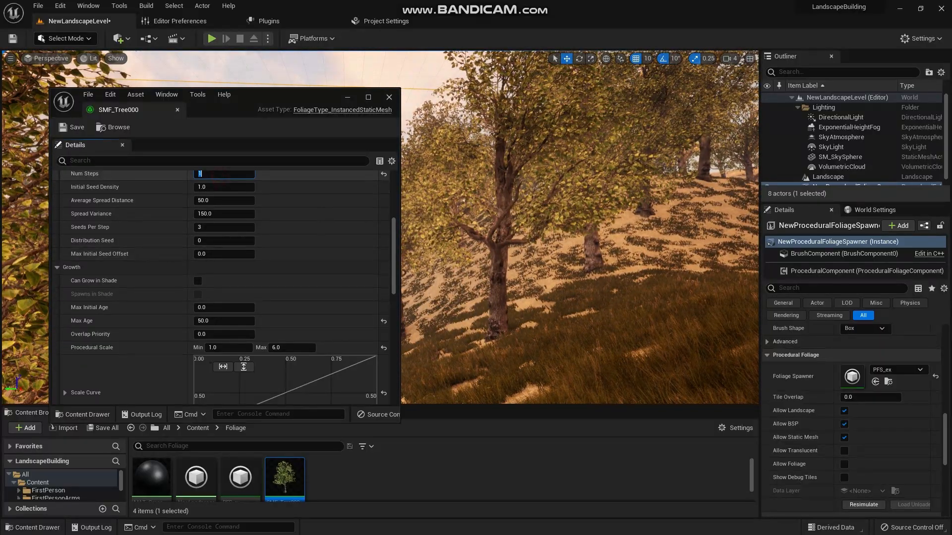
text(2)
key(Return)
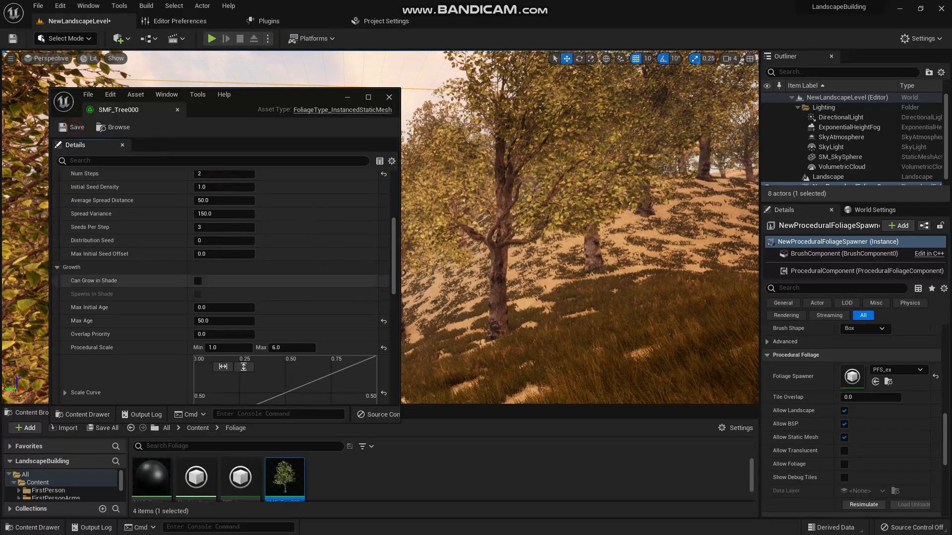
click(864, 505)
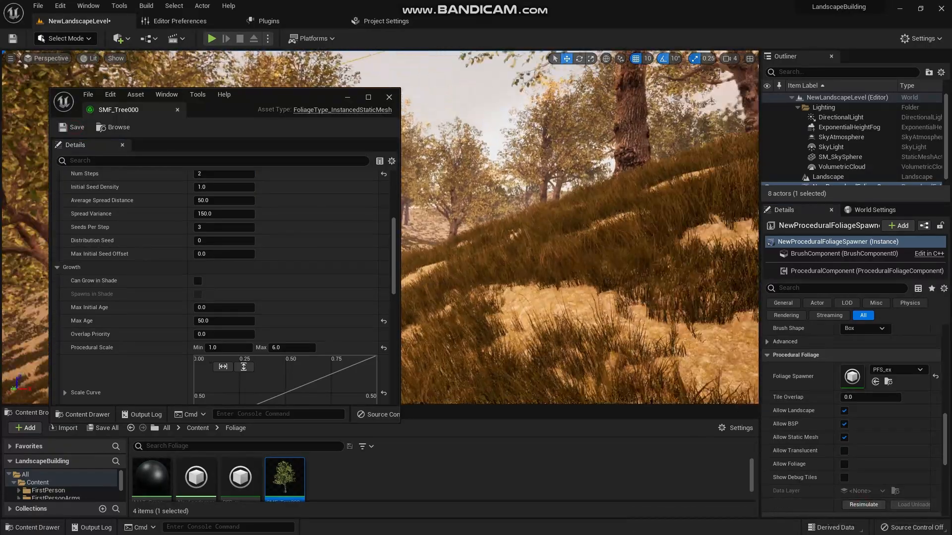
right_drag(546, 238, 525, 243)
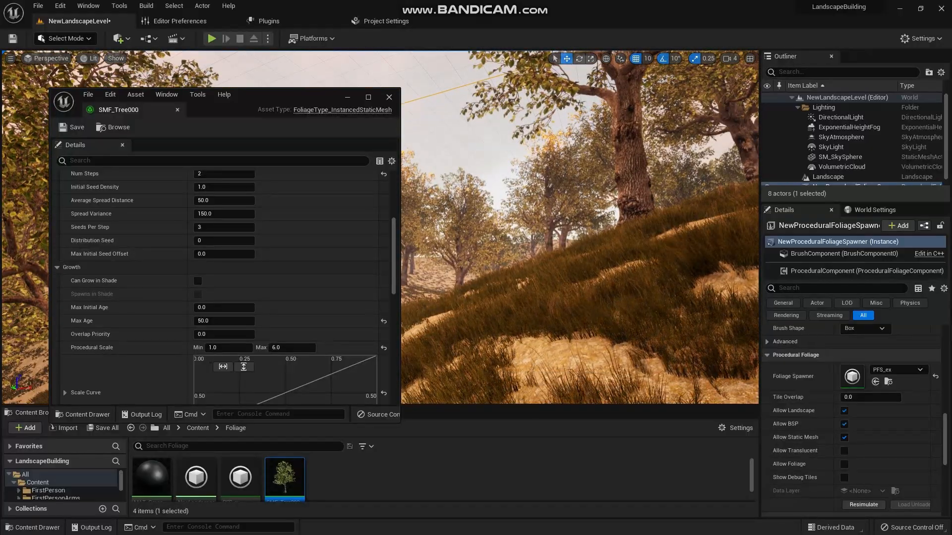
click(389, 97)
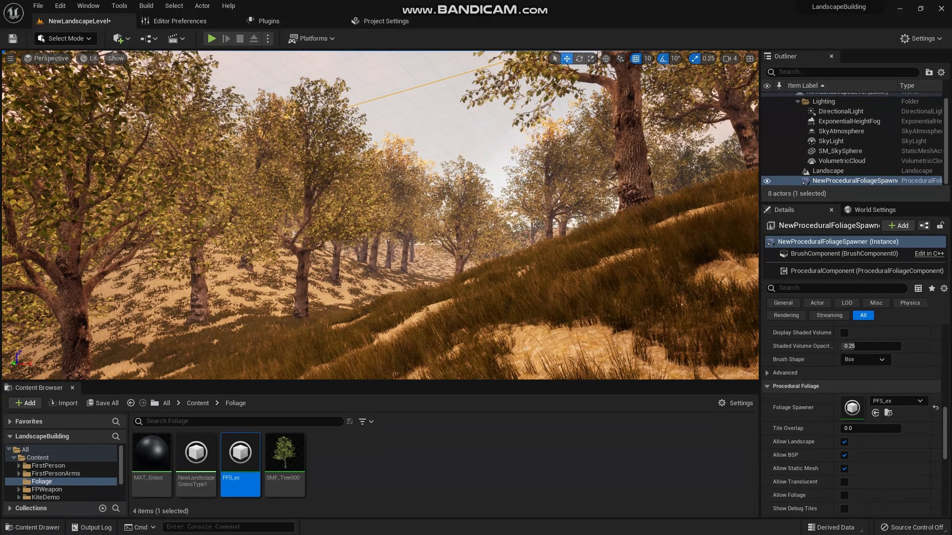
- Duplicate the SMF_Tree000 foliage asset in the Foliage folder, keeping the suggested name SMF_Tree001
click(369, 462)
click(281, 465)
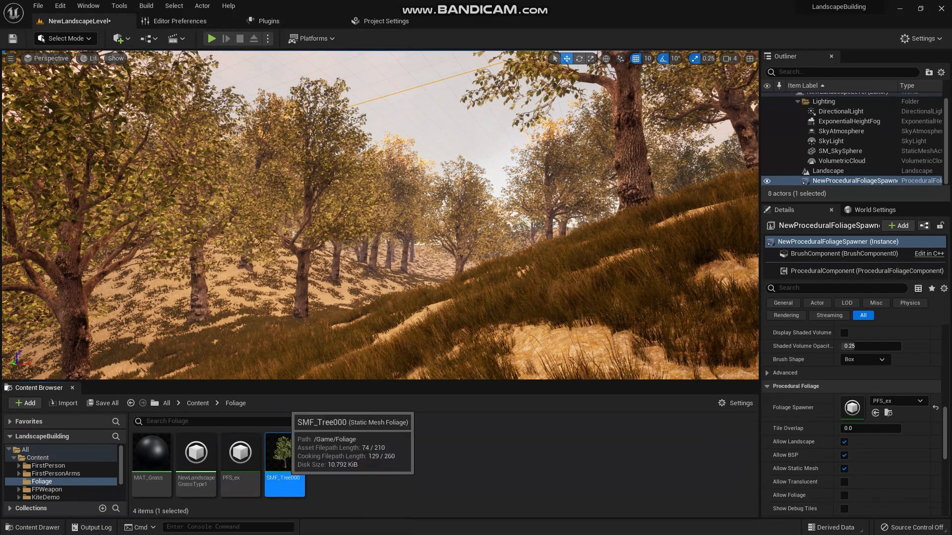
key(ctrl+d)
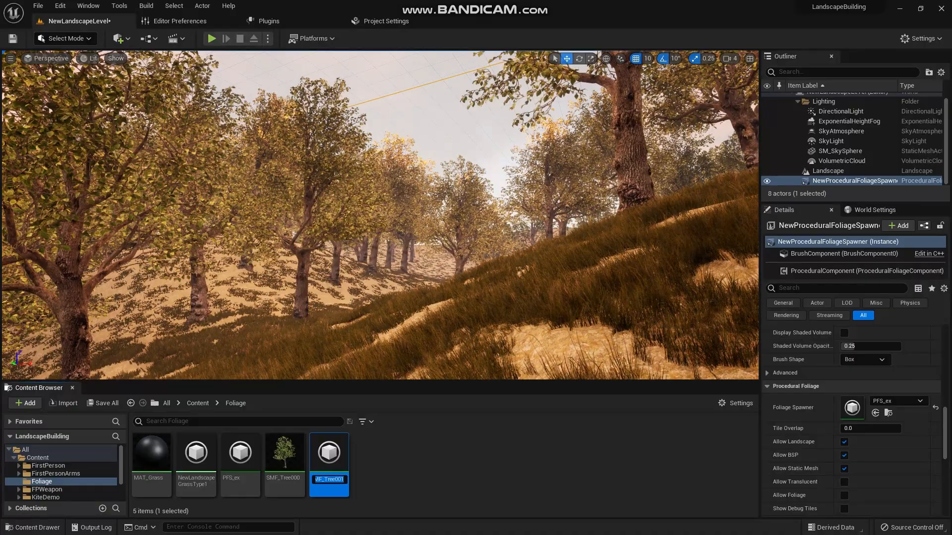
key(Return)
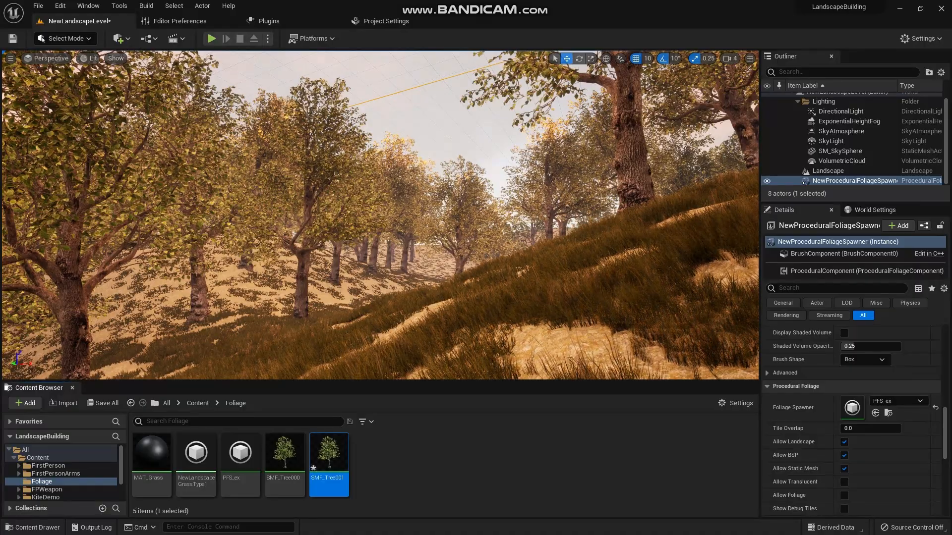
- Open SMF_Tree001, change its mesh to ScotsPineTall_01, then save and close the asset
double_click(325, 458)
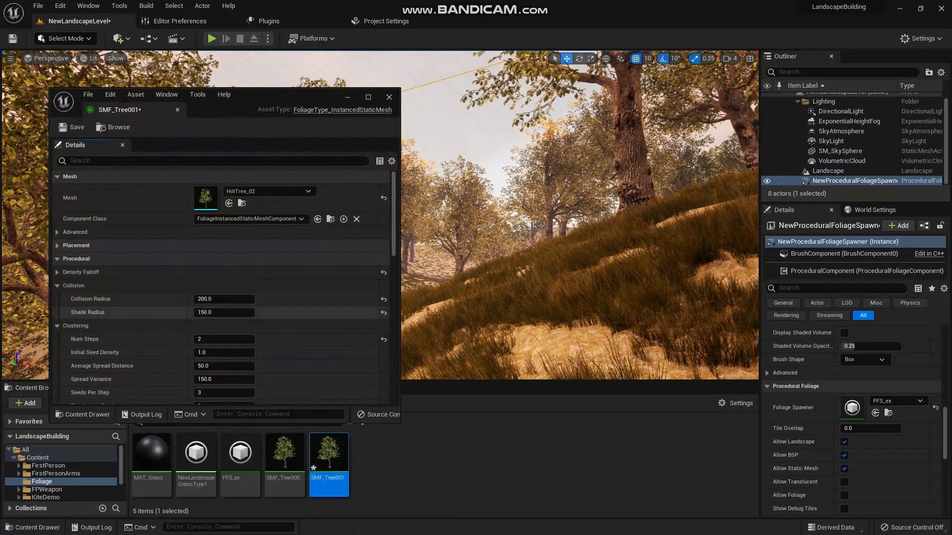
click(267, 192)
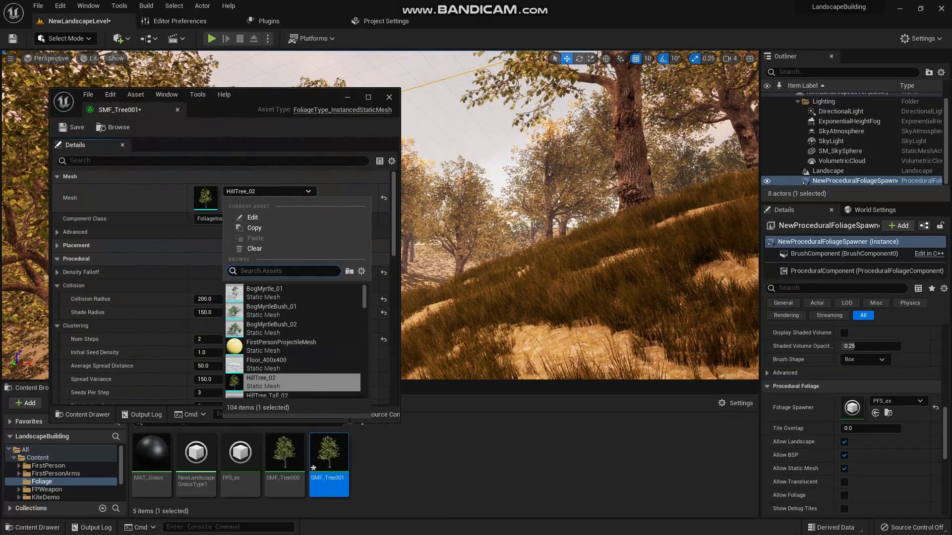
text(scots)
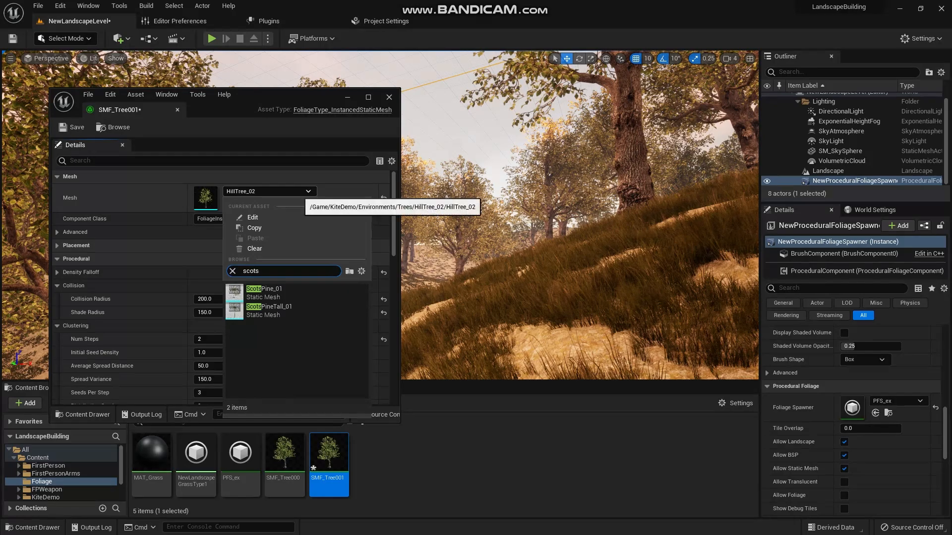
click(298, 309)
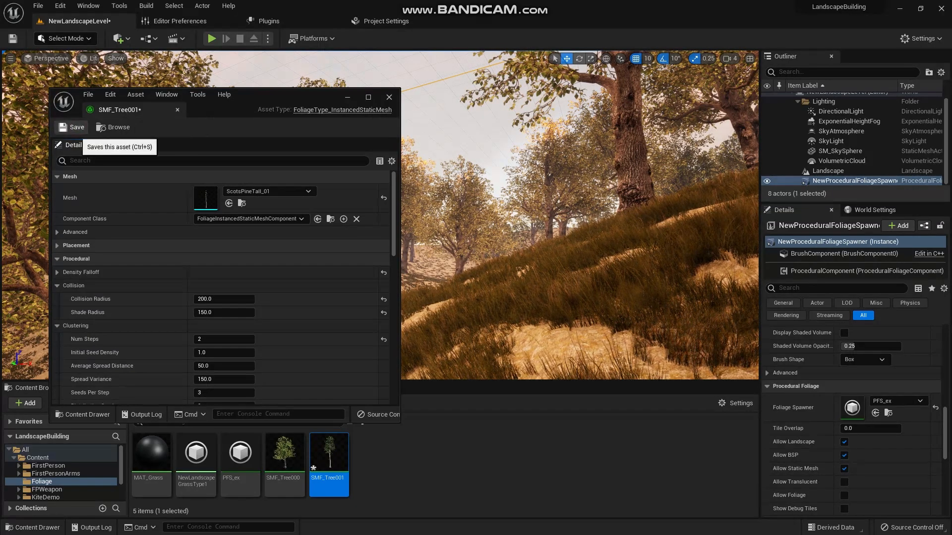
click(72, 127)
click(385, 97)
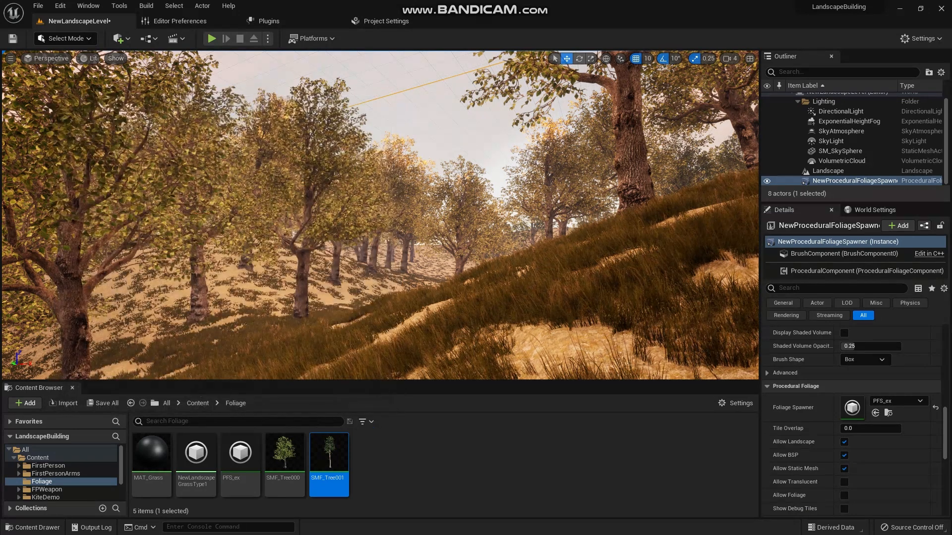
- Add SMF_Tree001 as a second foliage type in the PFS_ex spawner and resimulate the procedural foliage
double_click(241, 452)
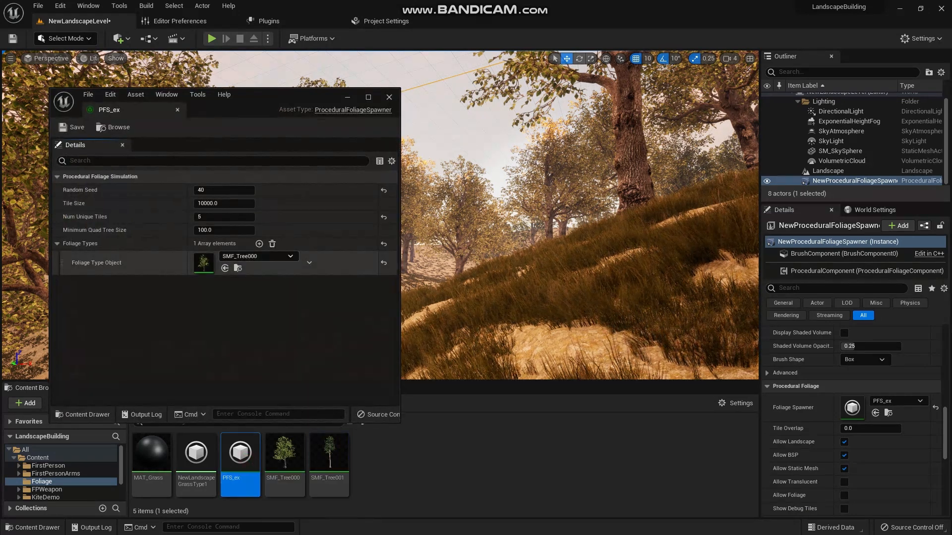
click(259, 244)
drag(328, 464, 237, 286)
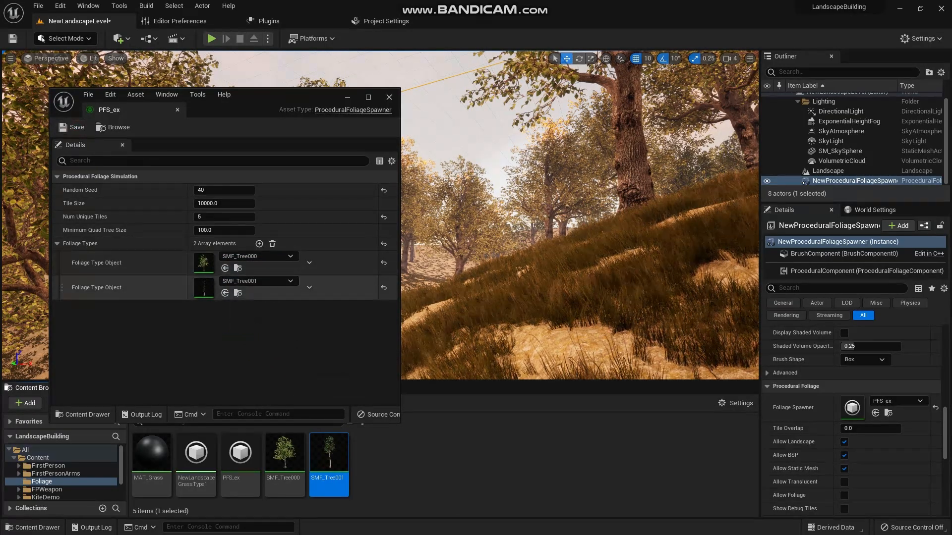
click(209, 357)
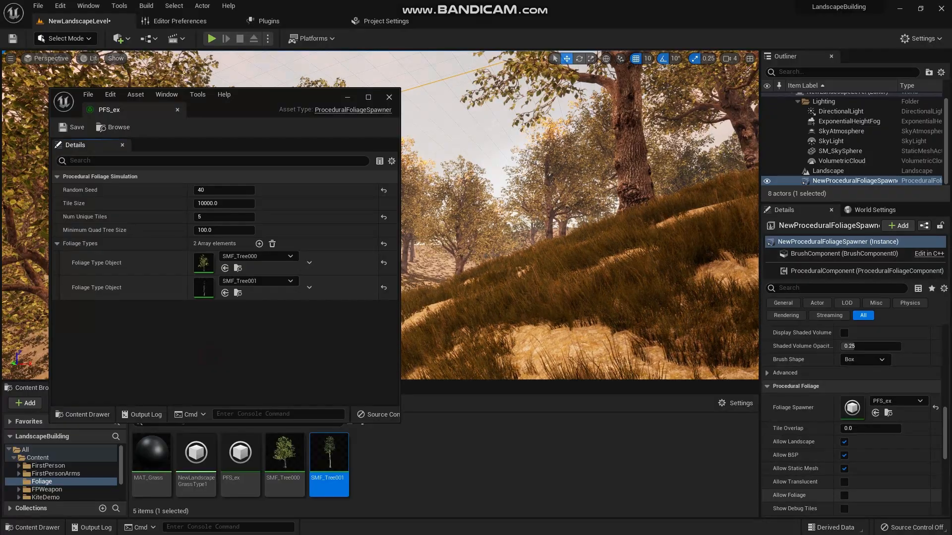
scroll(851, 420, down, 2)
click(864, 489)
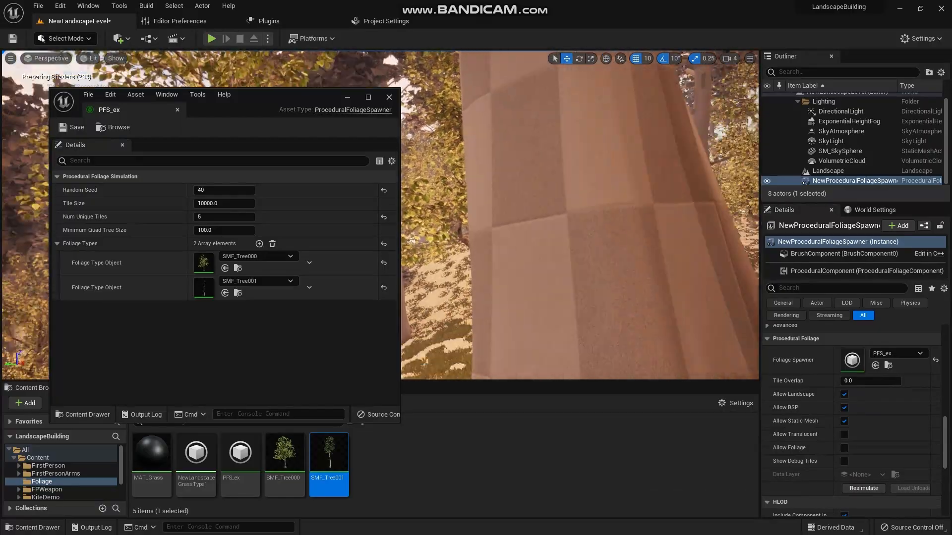
- Close the PFS_ex asset and rotate the sun light to a dark, reddish dusk over the mixed forest
mouse_move(580, 216)
right_down()
mouse_move(595, 243)
mouse_move(645, 216)
mouse_move(605, 218)
mouse_move(620, 230)
mouse_move(603, 245)
mouse_move(585, 228)
right_up()
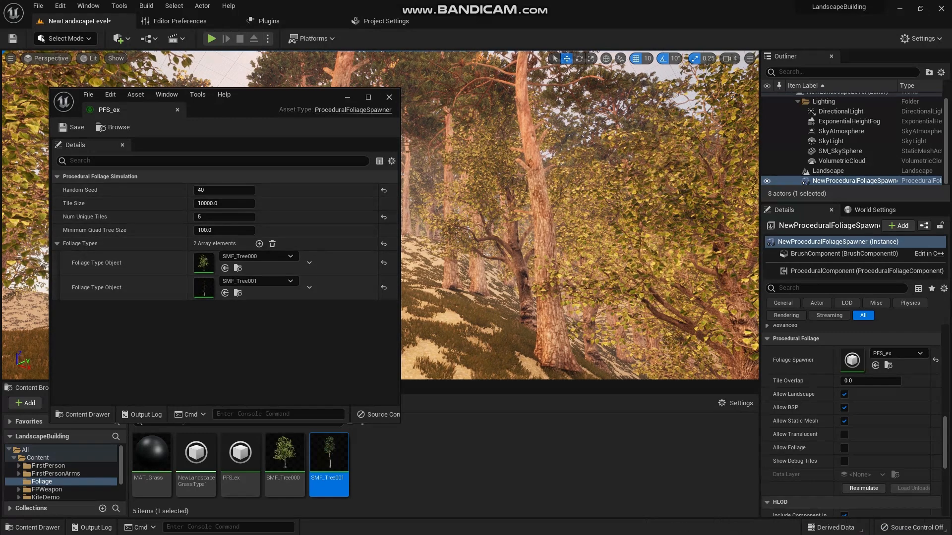
right_drag(570, 213, 540, 231)
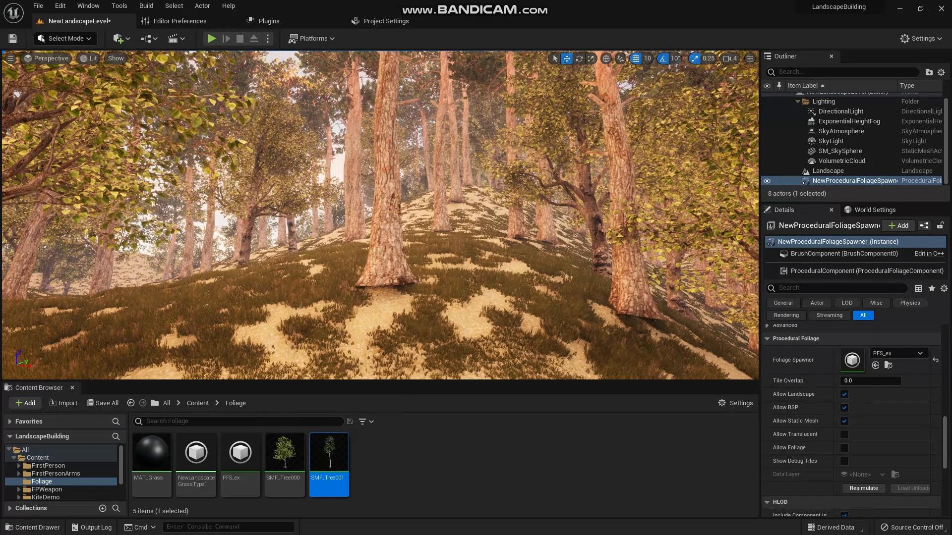
key(w)
right_drag(425, 235, 352, 248)
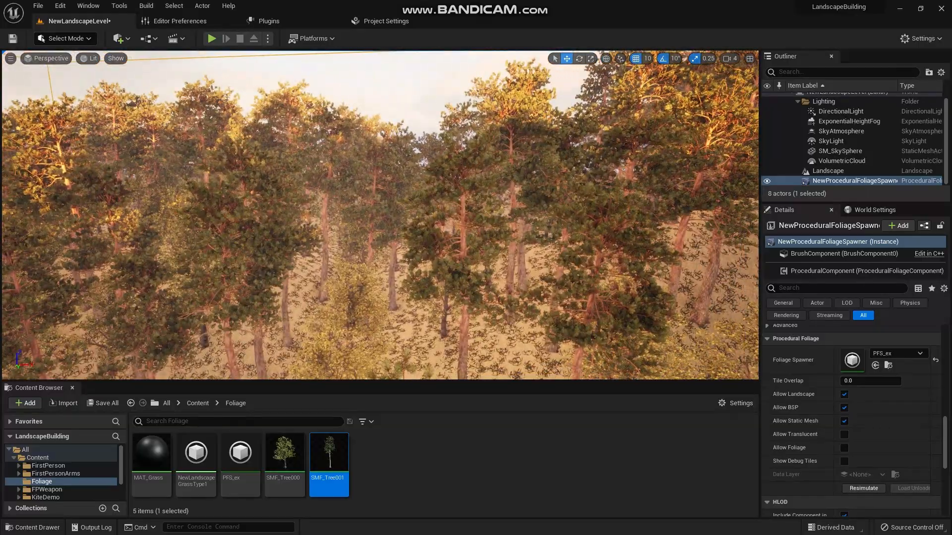
key(ctrl+l)
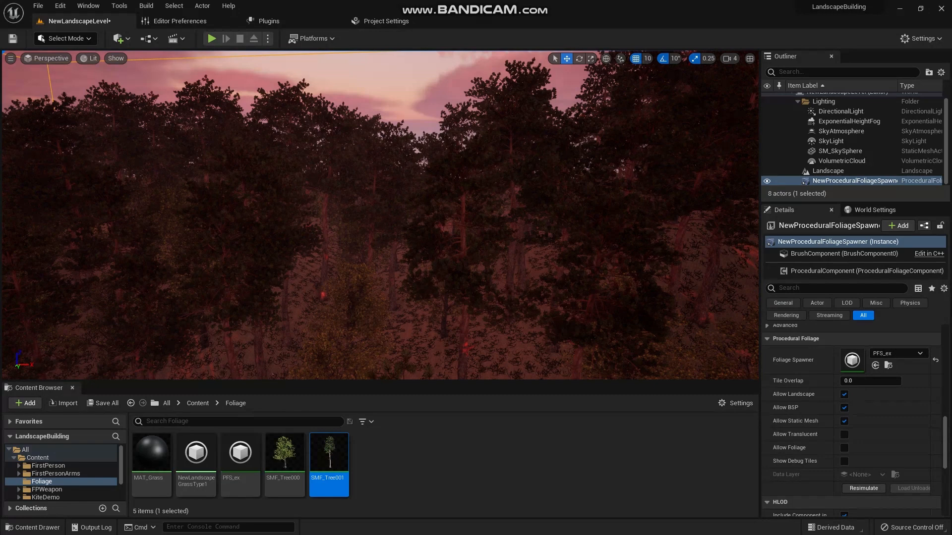
- Frame the treeline against the dusk sky and capture a high-resolution screenshot of the viewport
click(11, 58)
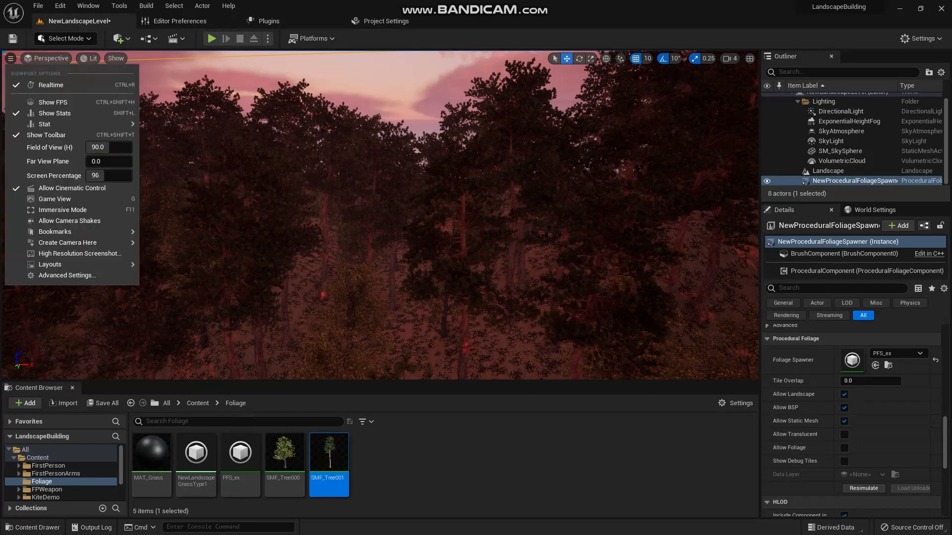
right_drag(379, 218, 434, 172)
click(10, 58)
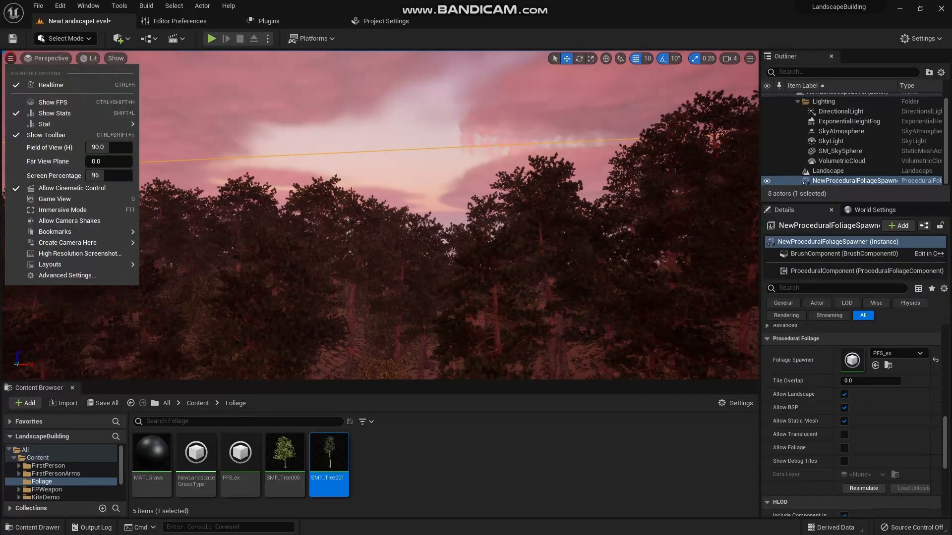
click(50, 261)
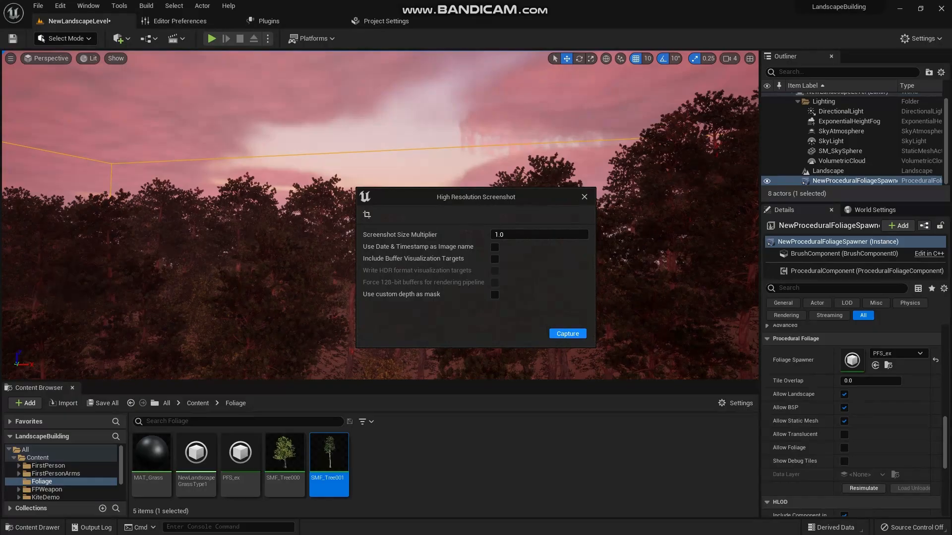
click(568, 334)
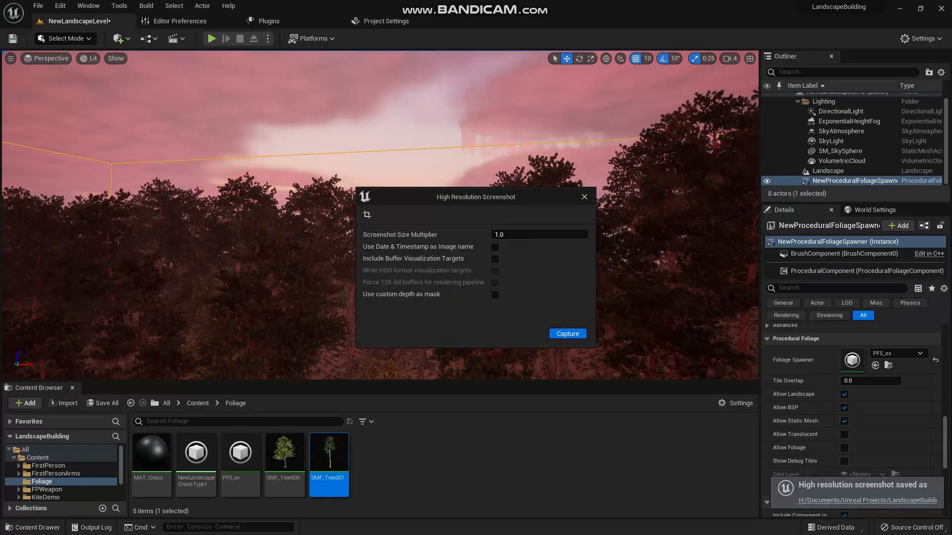